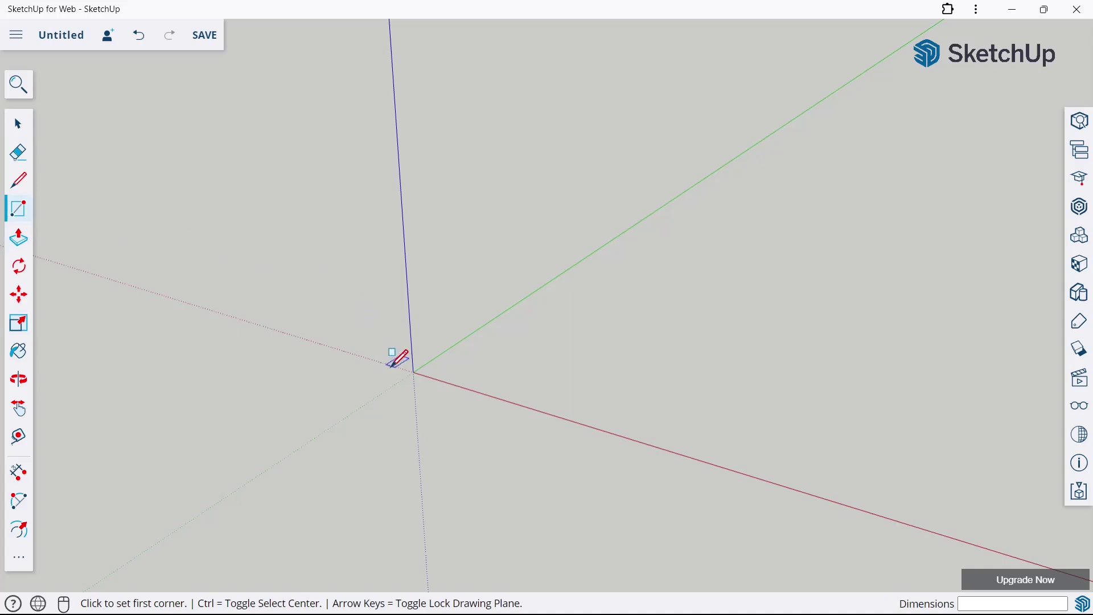
# Draw a 1600 by 1000 mm rectangle from the origin on the ground plane and push/pull it up 300 mm.
pyautogui.click(413, 372)
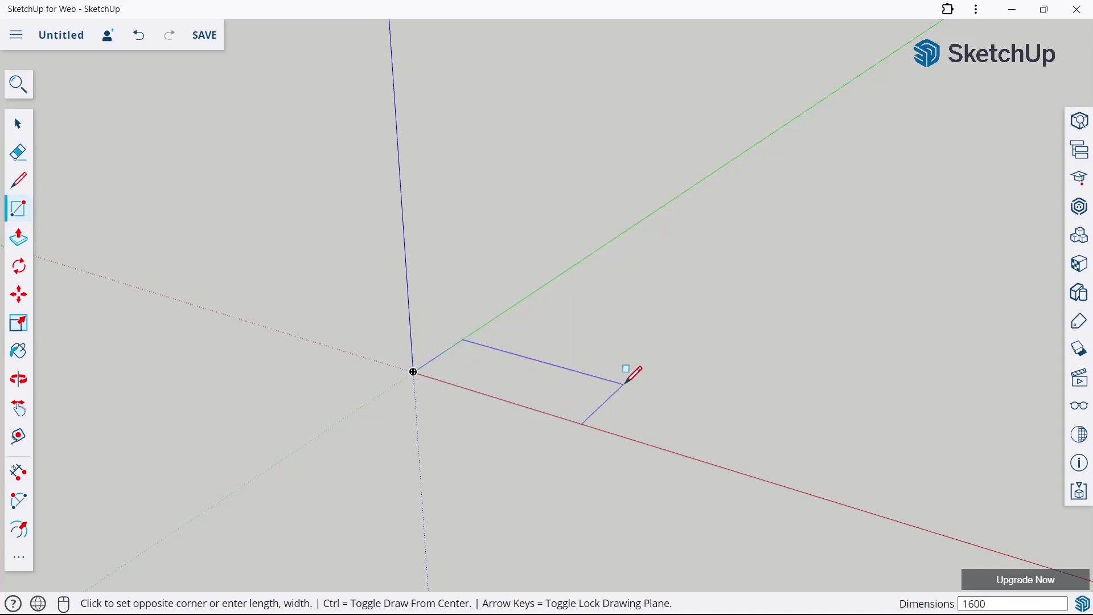
pyautogui.press('Return')
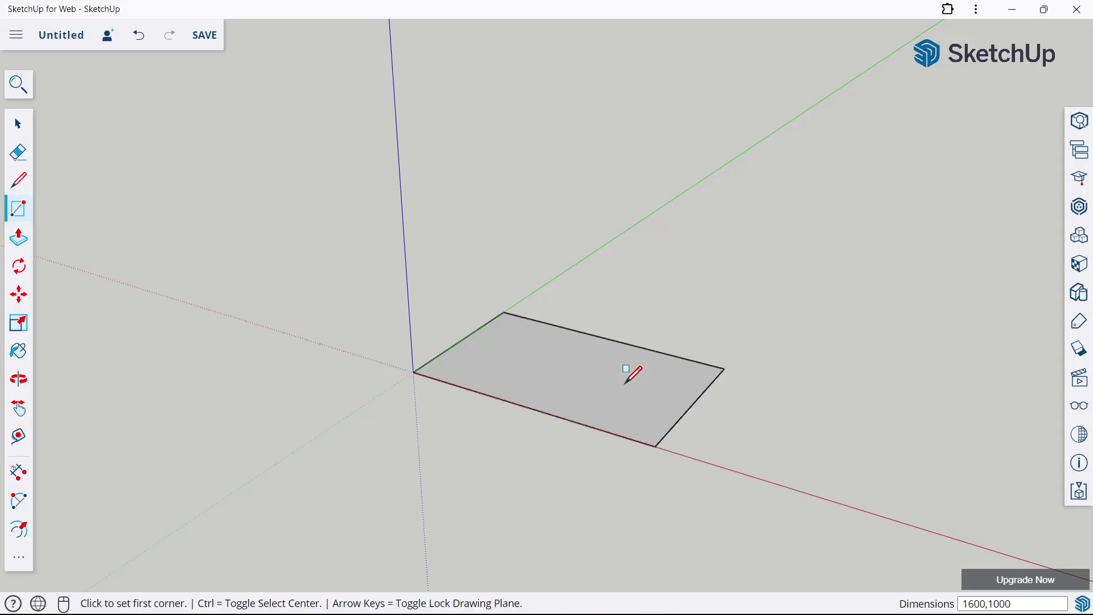
pyautogui.click(19, 237)
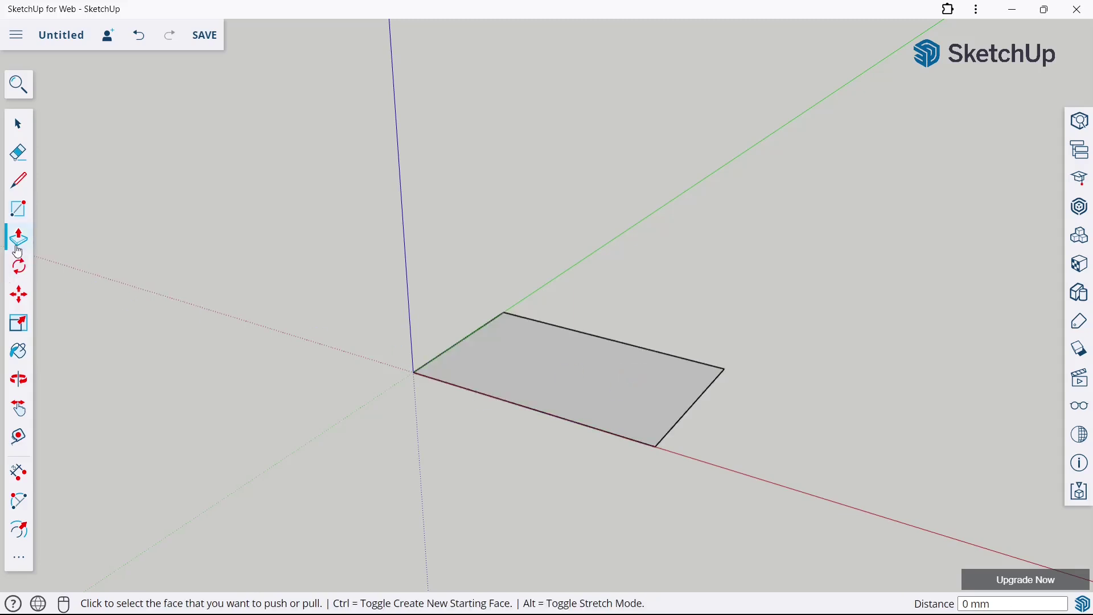
pyautogui.click(522, 397)
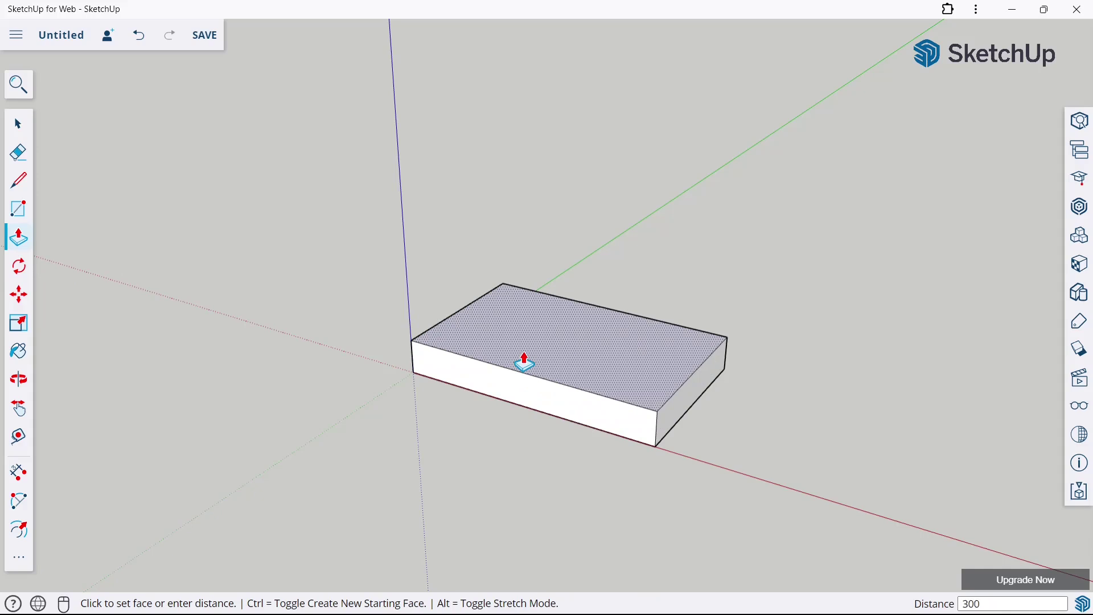
pyautogui.press('Return')
# Select the whole sofa base box and make it a group.
pyautogui.click(19, 130)
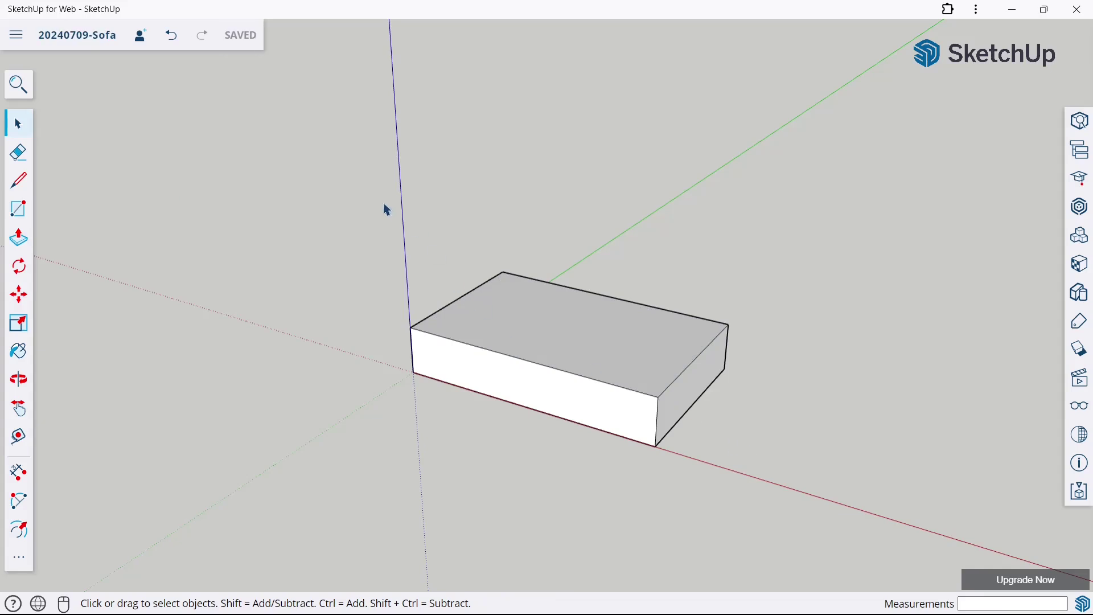
pyautogui.moveTo(373, 203); pyautogui.dragTo(834, 473)
pyautogui.moveTo(363, 214); pyautogui.dragTo(773, 505)
pyautogui.rightClick(564, 339)
pyautogui.click(595, 447)
pyautogui.click(830, 406)
# Draw a 220 mm vertical line upward from the base's front top corner at the end away from the origin.
pyautogui.click(32, 188)
pyautogui.moveTo(510, 361); pyautogui.dragTo(706, 266, button='middle')
pyautogui.scroll(2, 705, 266)
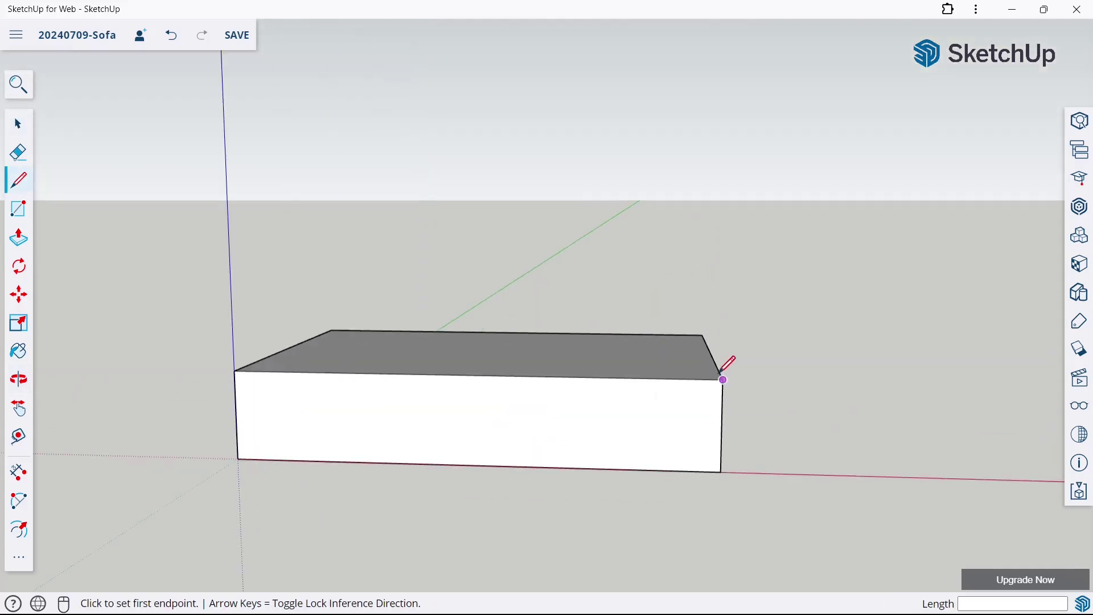
pyautogui.click(723, 379)
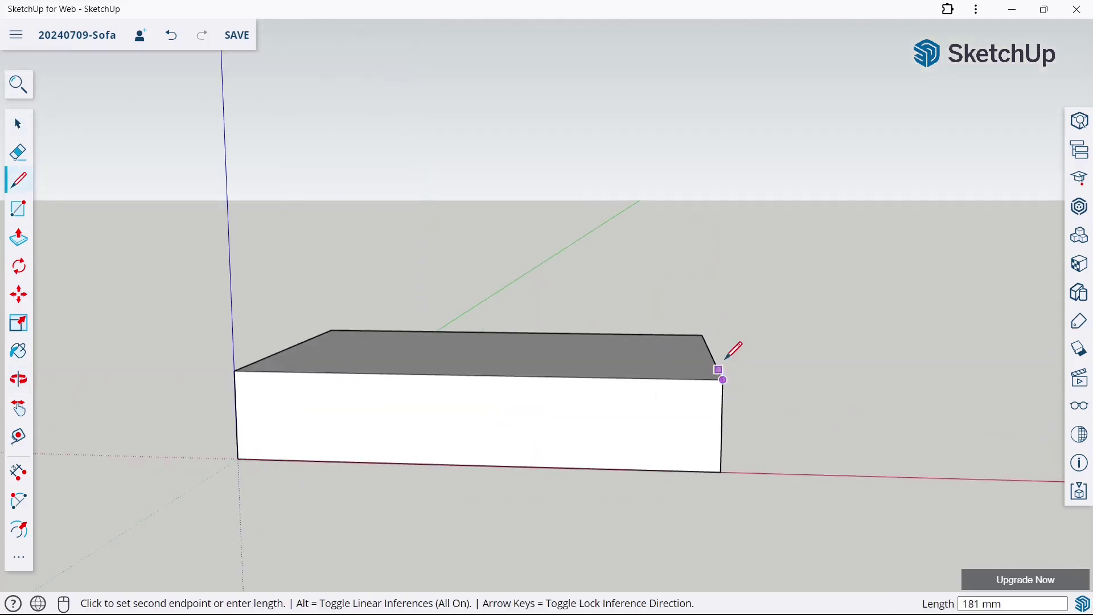
pyautogui.click(730, 313)
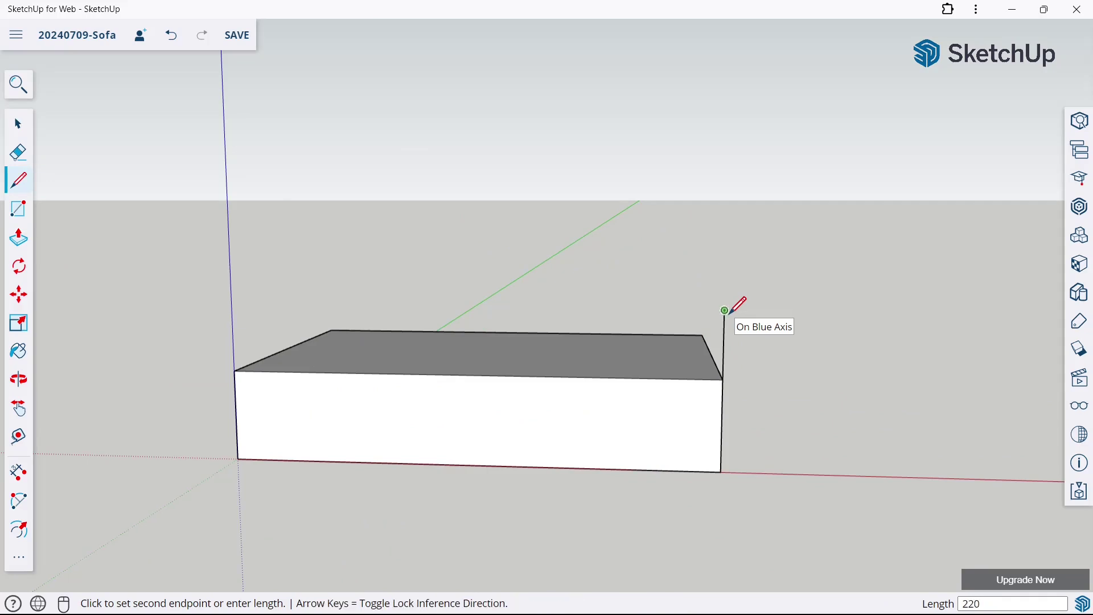
pyautogui.press('Escape')
# Close the armrest profile with a bottom edge, a 70 mm vertical, a sloped edge and a top about 108 mm long, and save.
pyautogui.click(723, 379)
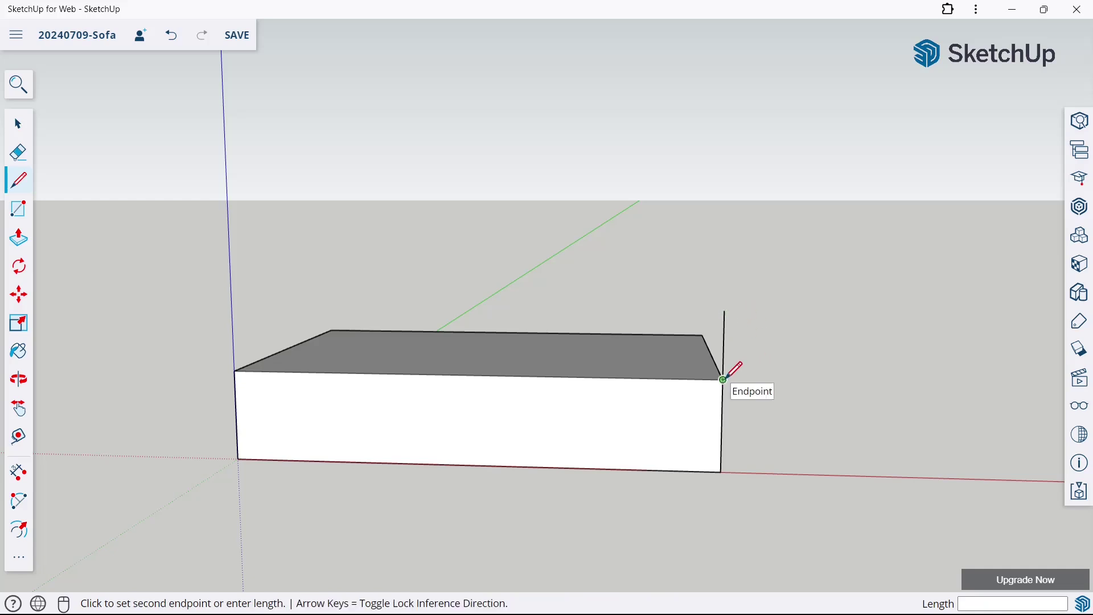
pyautogui.click(660, 377)
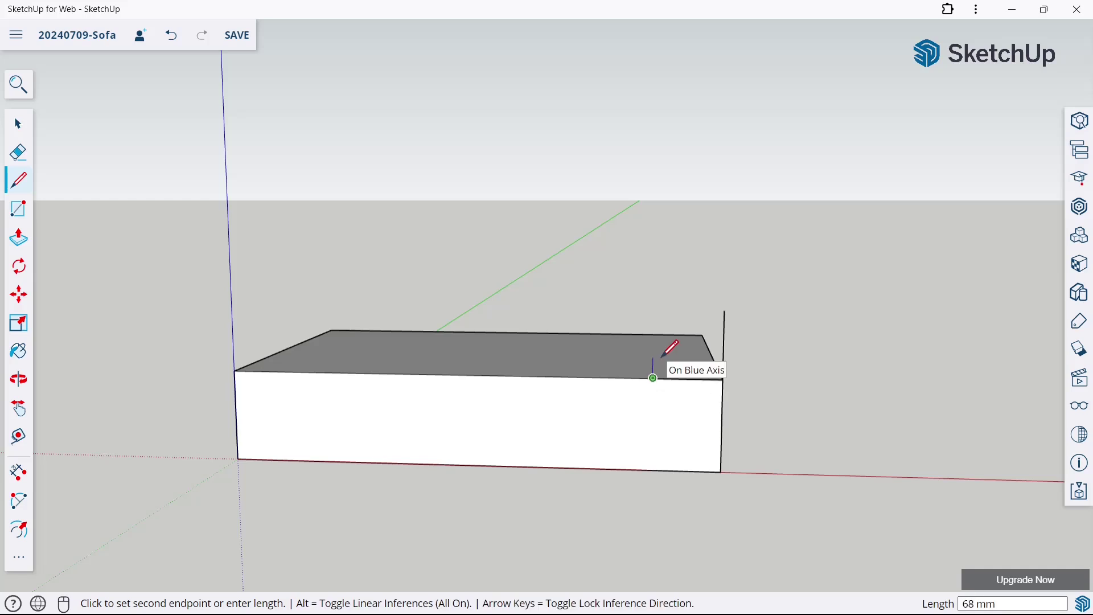
pyautogui.click(661, 357)
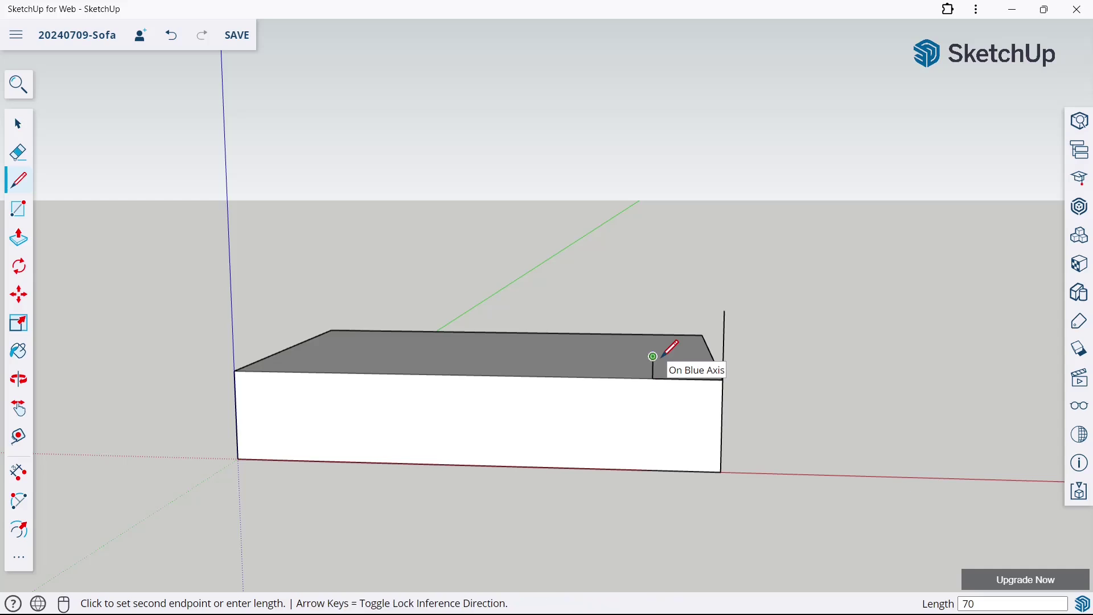
pyautogui.click(690, 310)
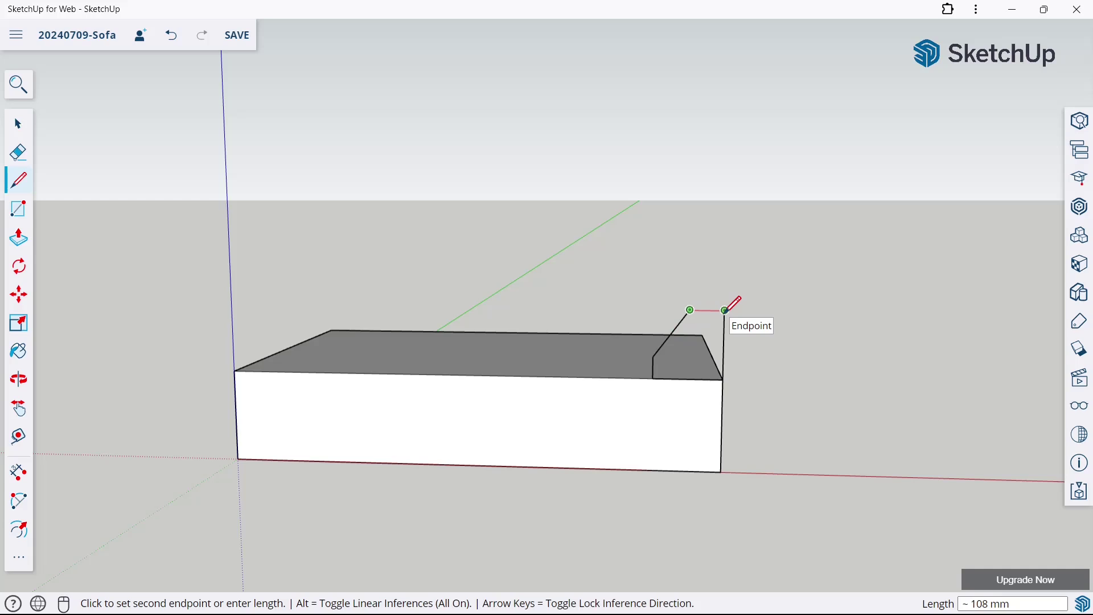
pyautogui.click(725, 310)
pyautogui.click(18, 123)
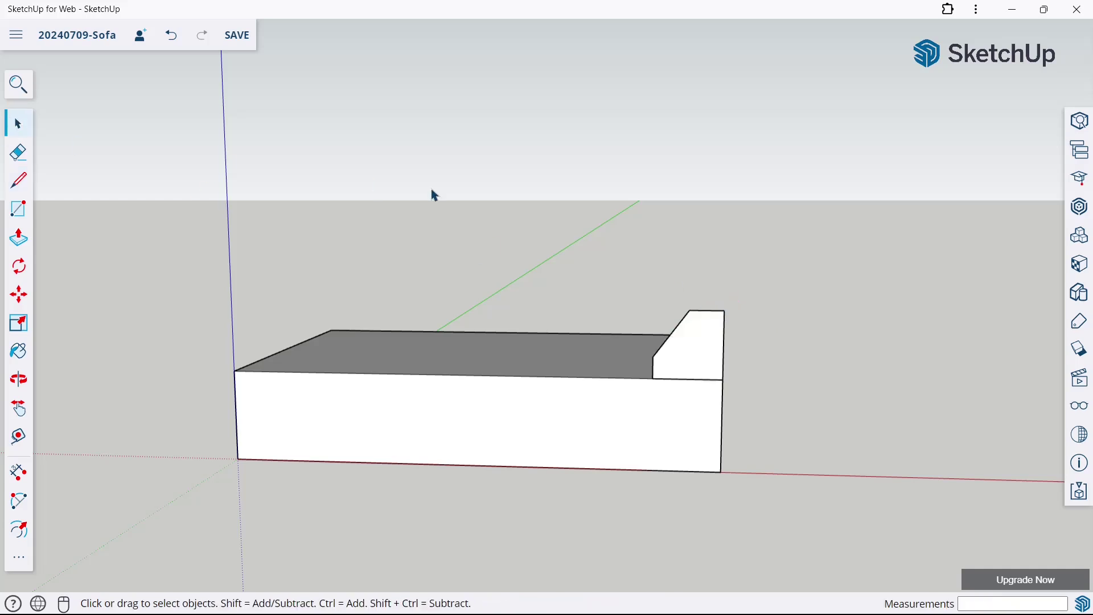
pyautogui.hotkey('ctrl', 's')
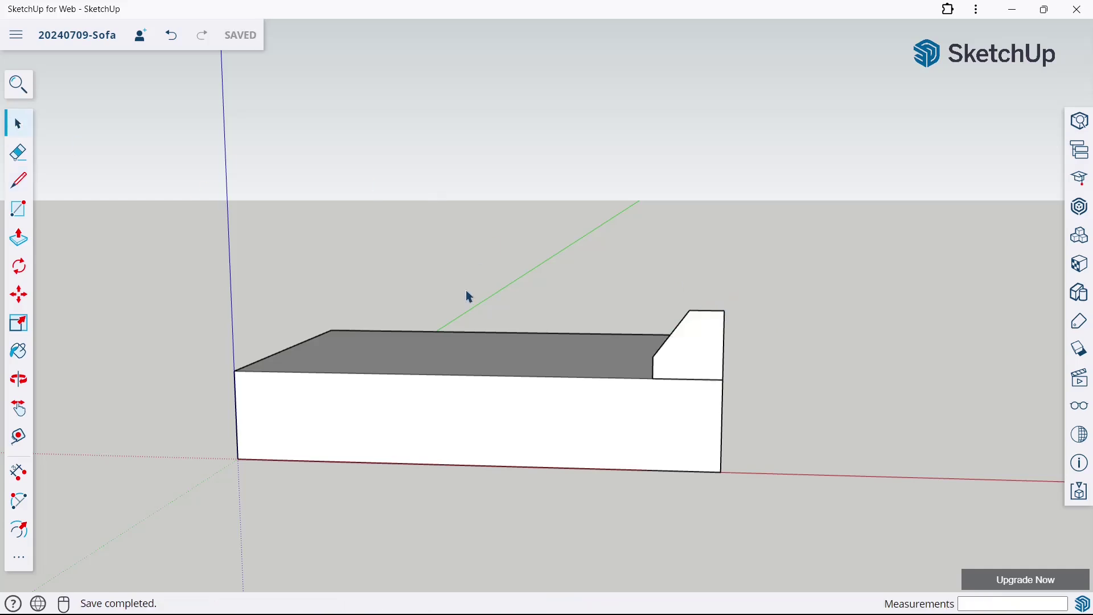
# Round the two top corners of the armrest profile with arcs, the outer one about 25 mm long.
pyautogui.click(18, 501)
pyautogui.moveTo(720, 292); pyautogui.dragTo(719, 257, button='middle')
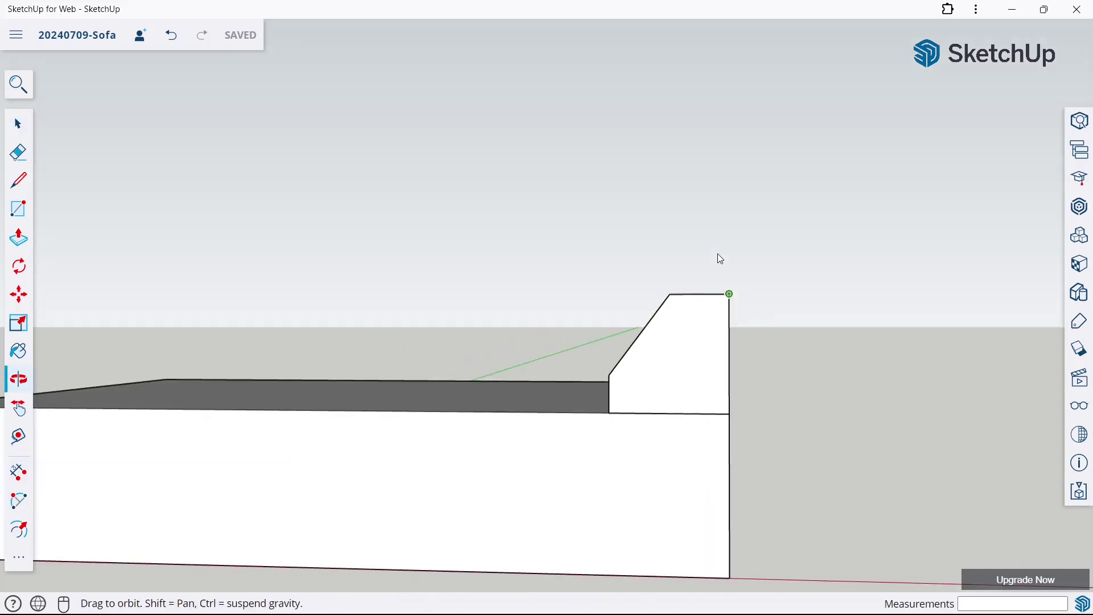
pyautogui.scroll(3, 700, 285)
pyautogui.click(647, 296)
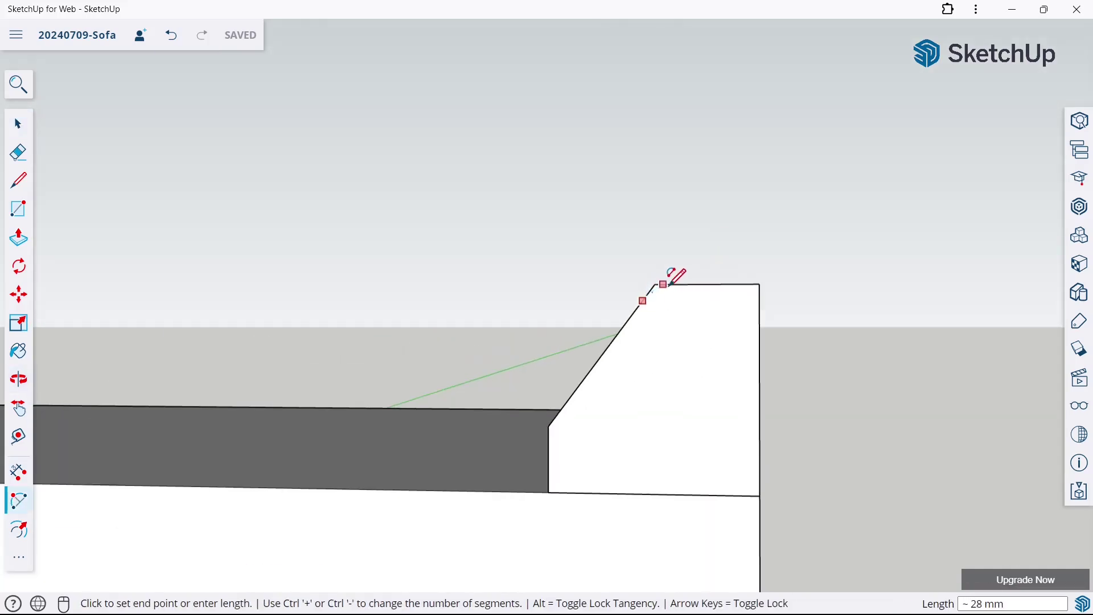
pyautogui.click(671, 284)
pyautogui.click(742, 283)
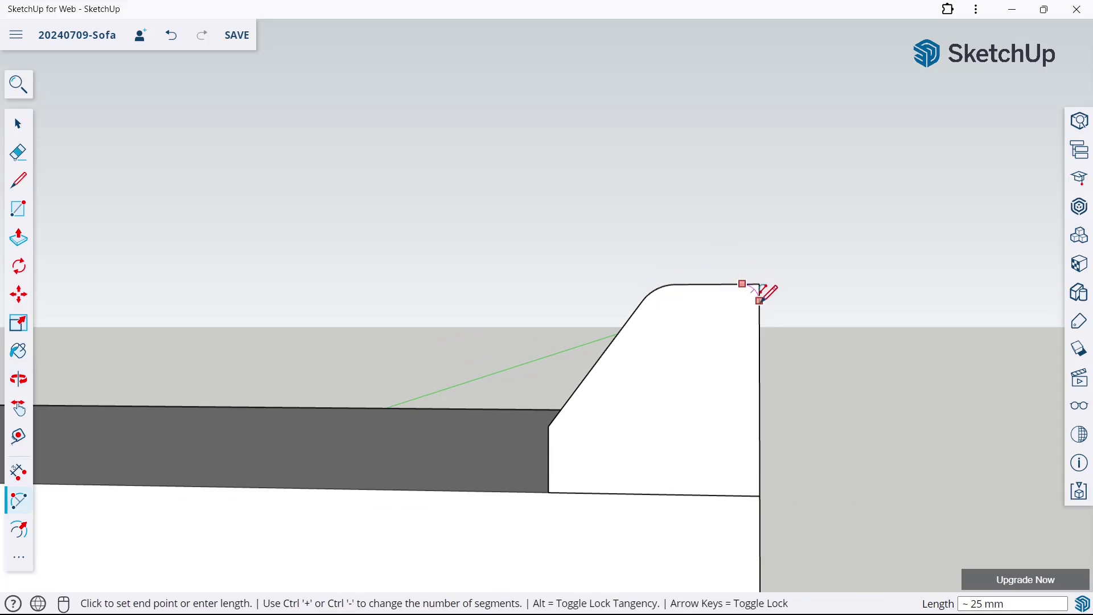
pyautogui.click(759, 298)
pyautogui.scroll(-3, 655, 302)
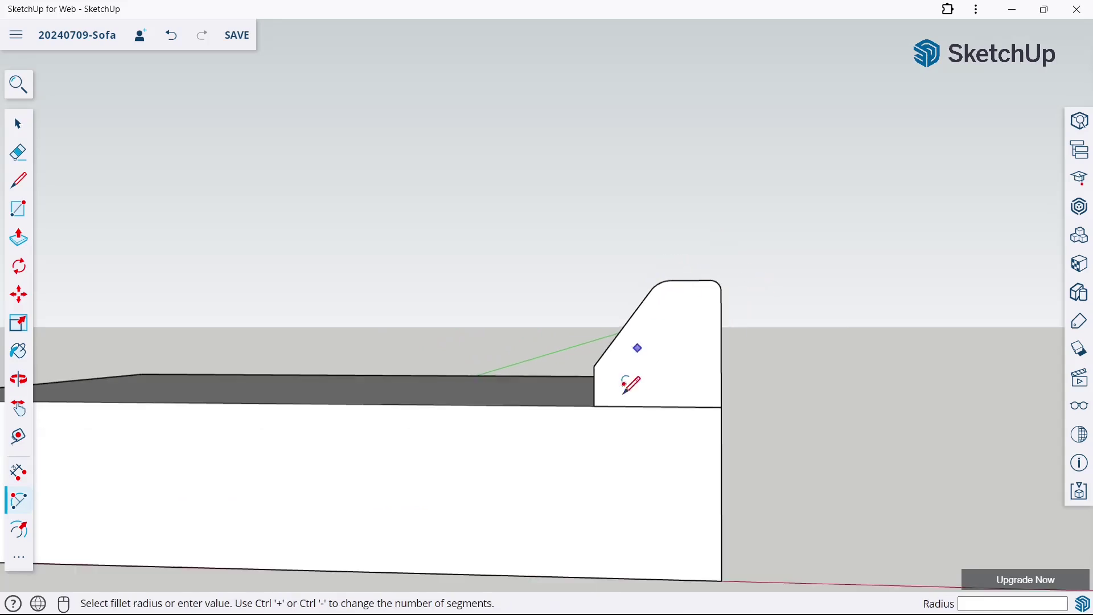
# Round the profile's lower slope corner with an arc of about 45 mm and both bottom corners with arcs of about 33 mm.
pyautogui.scroll(4, 611, 401)
pyautogui.click(570, 359)
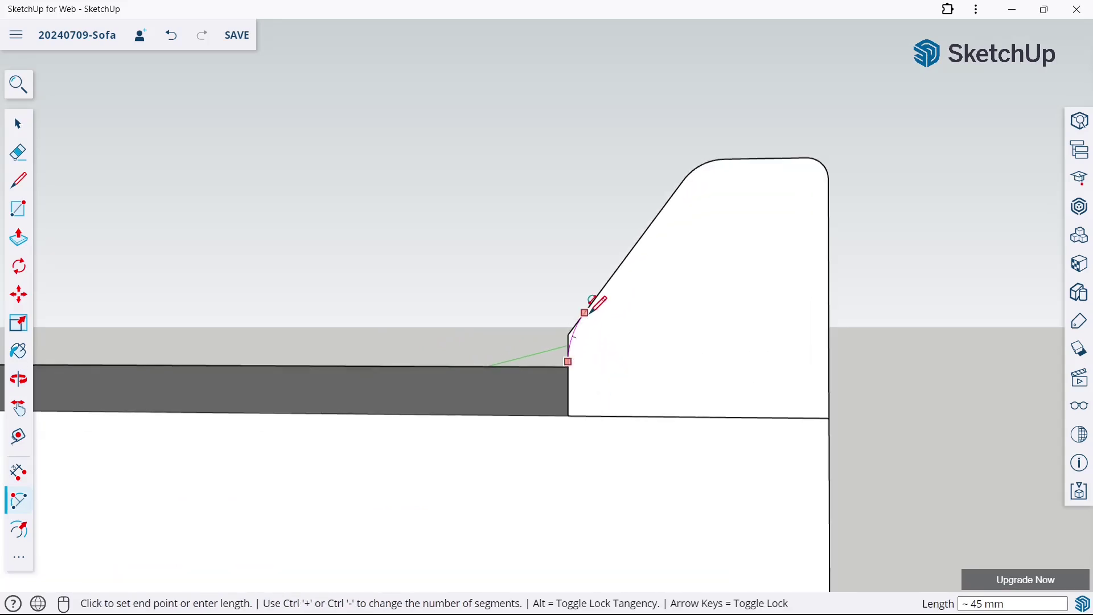
pyautogui.click(591, 320)
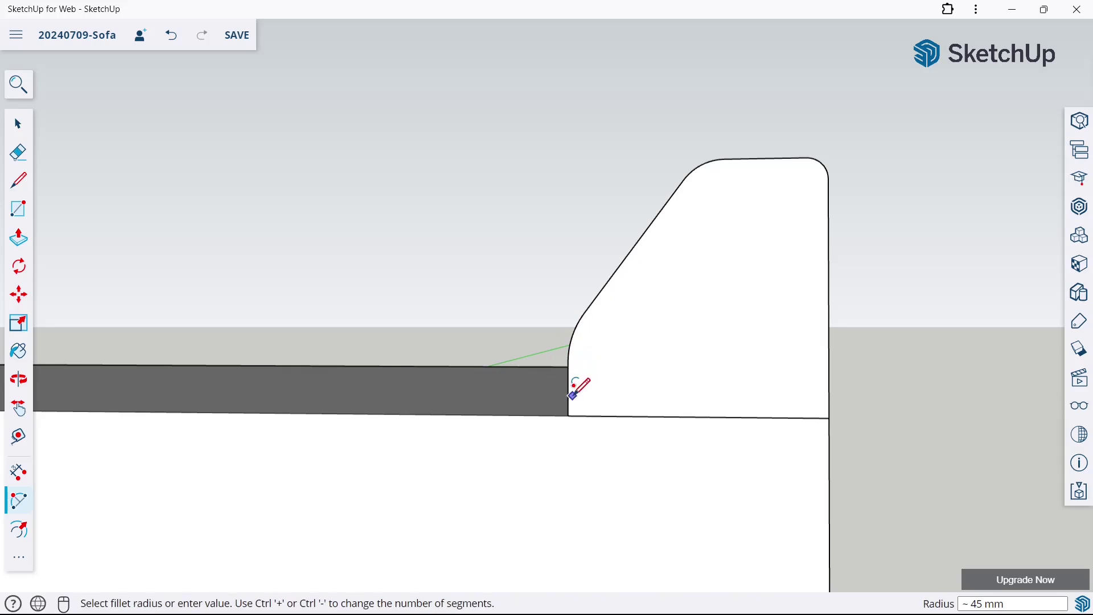
pyautogui.click(568, 389)
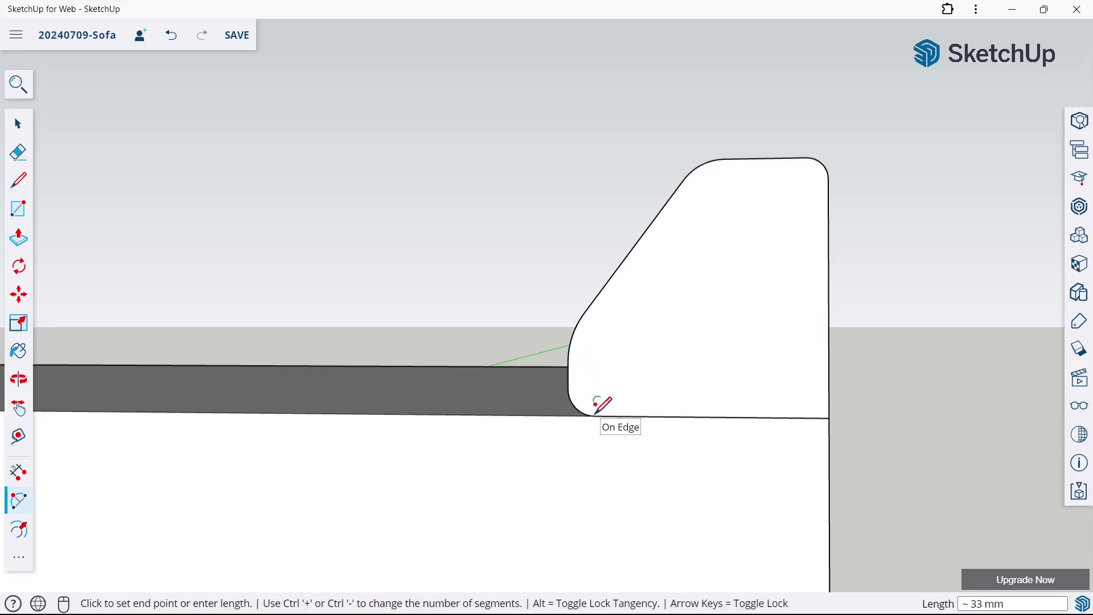
pyautogui.click(593, 415)
pyautogui.click(802, 418)
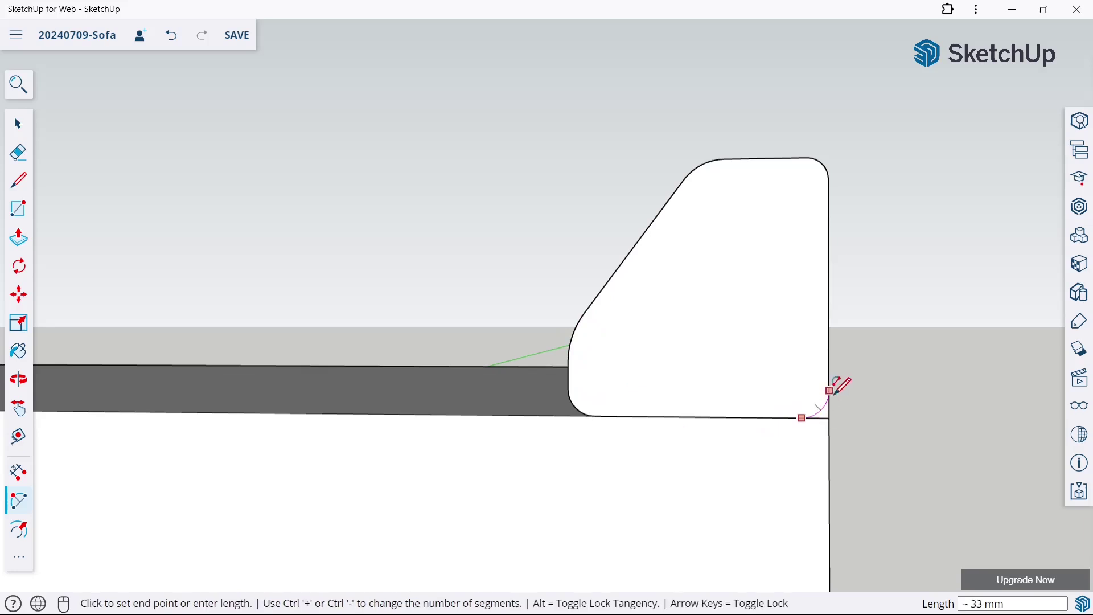
pyautogui.click(830, 390)
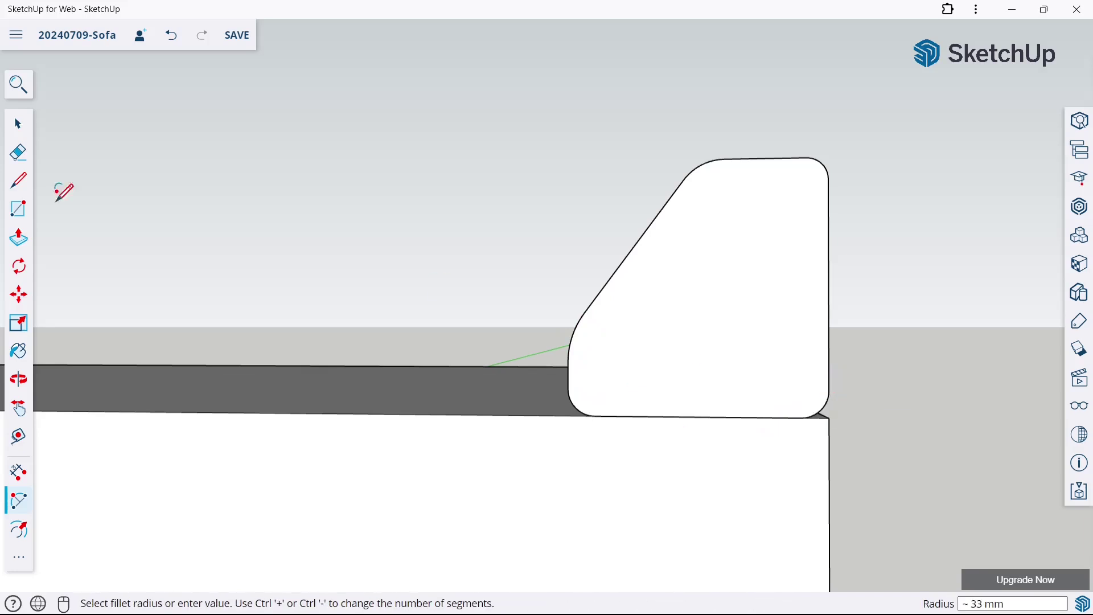
pyautogui.click(204, 198)
# Push/pull the rounded armrest profile back along the base's end to its rear corner.
pyautogui.click(15, 243)
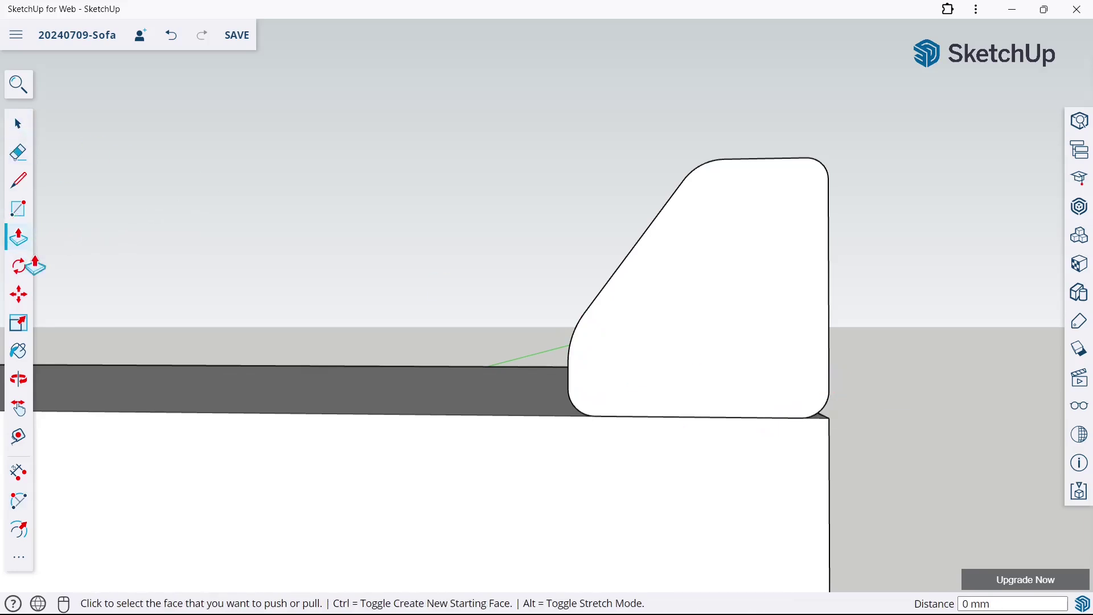
pyautogui.moveTo(461, 220); pyautogui.dragTo(537, 315, button='middle')
pyautogui.click(537, 315)
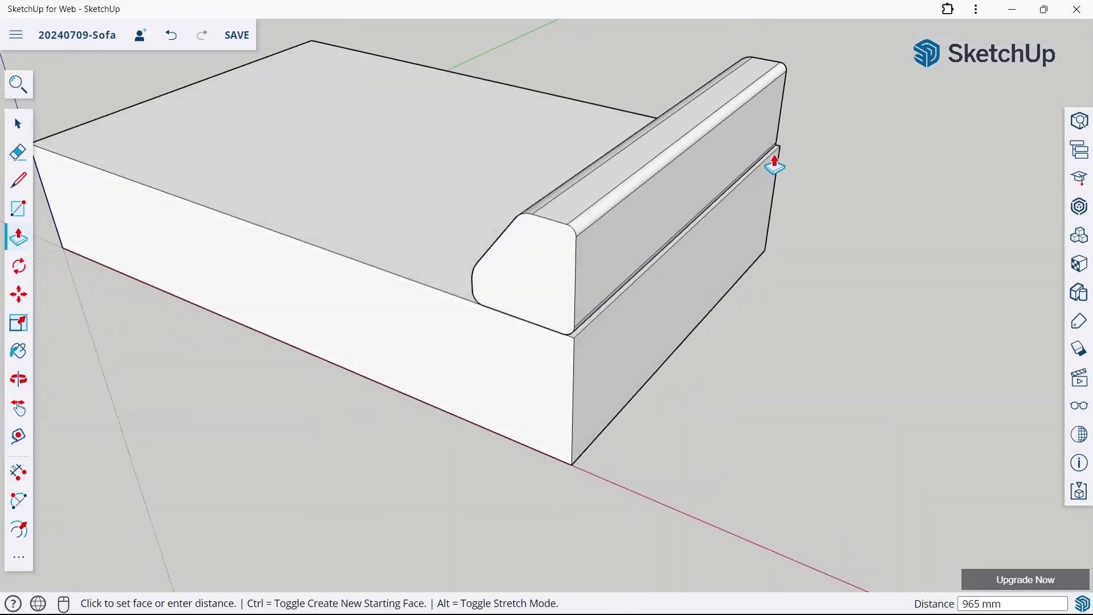
pyautogui.click(778, 161)
pyautogui.click(18, 124)
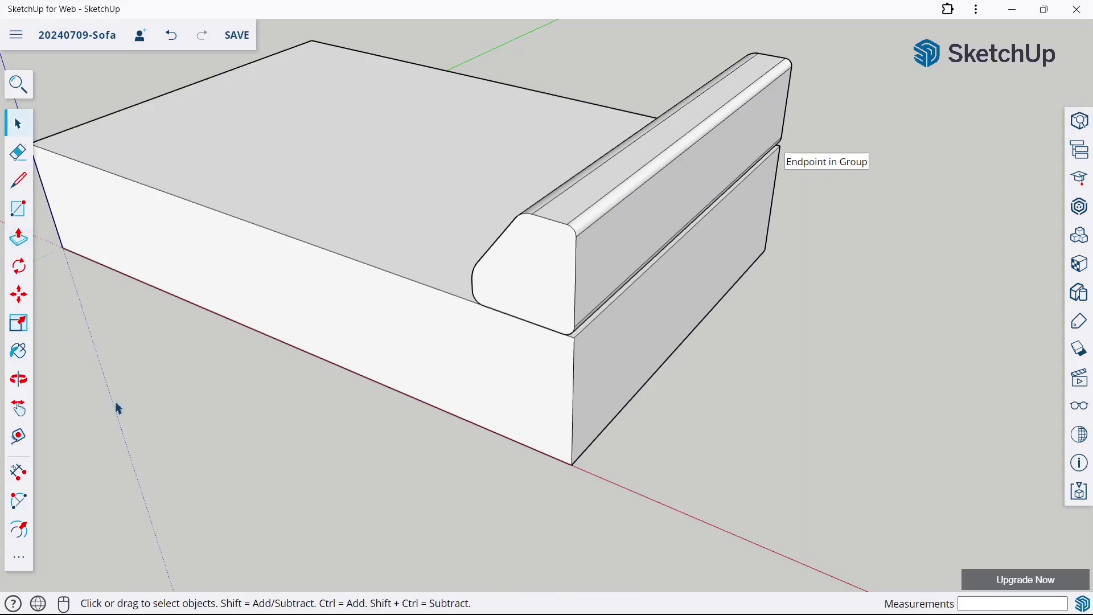
# Soften the long edges along the armrest's rounded top and sloped inner side.
pyautogui.scroll(-5, 608, 383)
pyautogui.moveTo(607, 383); pyautogui.dragTo(621, 332, button='middle')
pyautogui.scroll(-1, 620, 327)
pyautogui.scroll(3, 366, 234)
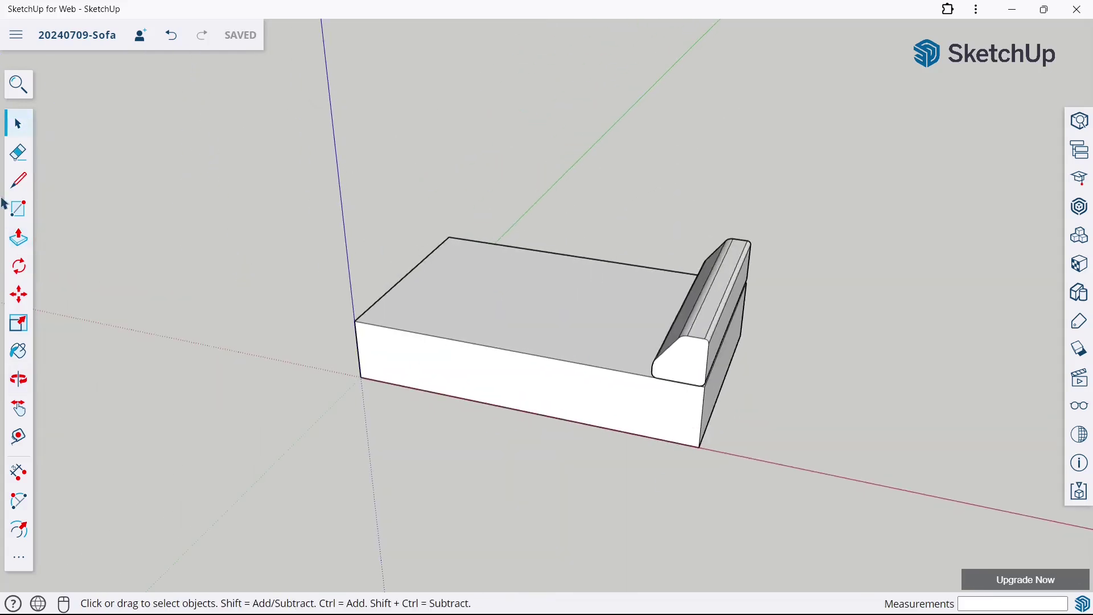
pyautogui.click(18, 153)
pyautogui.moveTo(683, 288); pyautogui.dragTo(805, 347, button='middle')
pyautogui.scroll(6, 725, 341)
pyautogui.moveTo(725, 341)
pyautogui.mouseDown(button='middle')
pyautogui.moveTo(700, 341)
pyautogui.moveTo(732, 371)
pyautogui.mouseUp(button='middle')
pyautogui.click(660, 289)
pyautogui.press('ctrl')
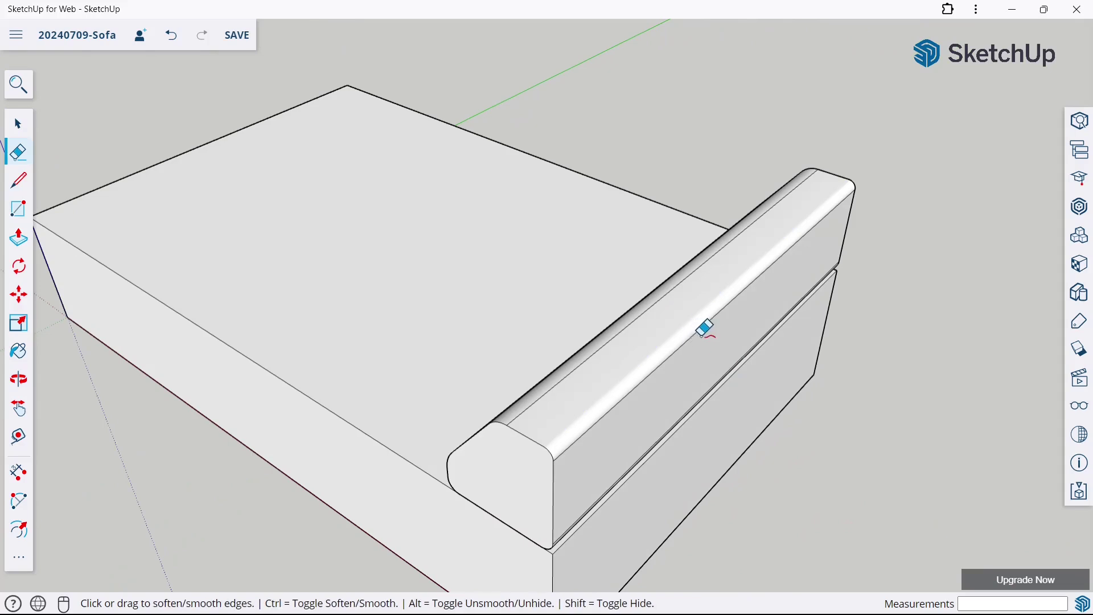
pyautogui.moveTo(695, 320)
pyautogui.mouseDown(button='middle')
pyautogui.moveTo(725, 318)
pyautogui.moveTo(827, 387)
pyautogui.mouseUp(button='middle')
pyautogui.keyDown('ctrl'); pyautogui.moveTo(681, 335); pyautogui.dragTo(636, 323); pyautogui.keyUp('ctrl')
pyautogui.moveTo(661, 321)
pyautogui.mouseDown(button='middle')
pyautogui.moveTo(839, 217)
pyautogui.moveTo(715, 343)
pyautogui.moveTo(749, 334)
pyautogui.mouseUp(button='middle')
pyautogui.keyDown('ctrl'); pyautogui.moveTo(703, 380); pyautogui.dragTo(720, 343); pyautogui.keyUp('ctrl')
# Soften the long edge of the rounding along the armrest's lower outer side and save the model.
pyautogui.moveTo(729, 325)
pyautogui.mouseDown(button='middle')
pyautogui.moveTo(644, 322)
pyautogui.moveTo(776, 336)
pyautogui.moveTo(626, 159)
pyautogui.moveTo(708, 476)
pyautogui.mouseUp(button='middle')
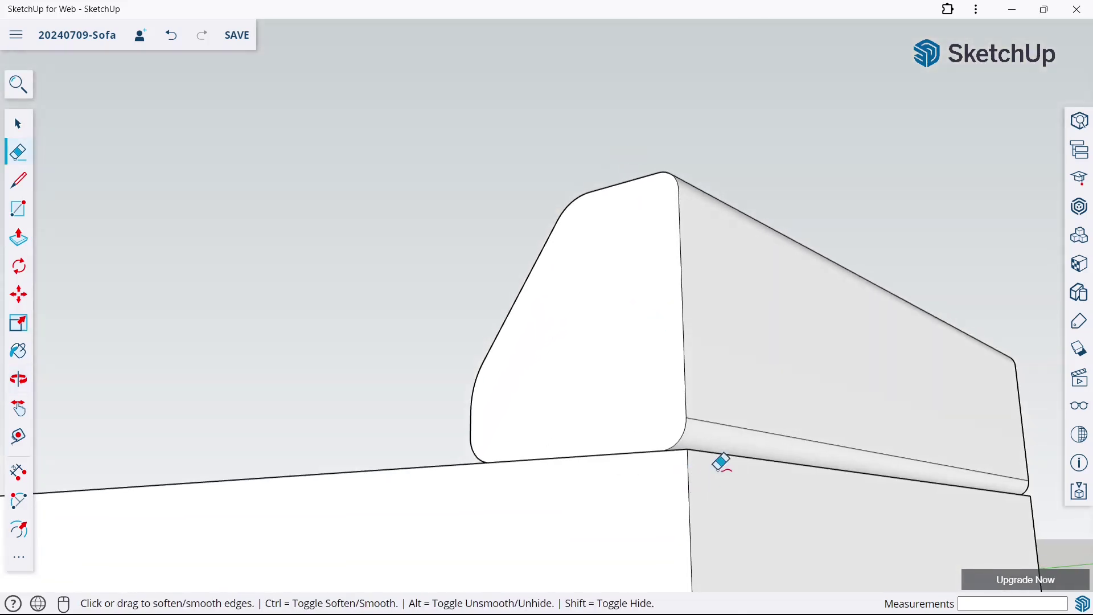
pyautogui.keyDown('ctrl'); pyautogui.click(737, 430); pyautogui.keyUp('ctrl')
pyautogui.scroll(-3, 644, 355)
pyautogui.moveTo(670, 344); pyautogui.dragTo(704, 462, button='middle')
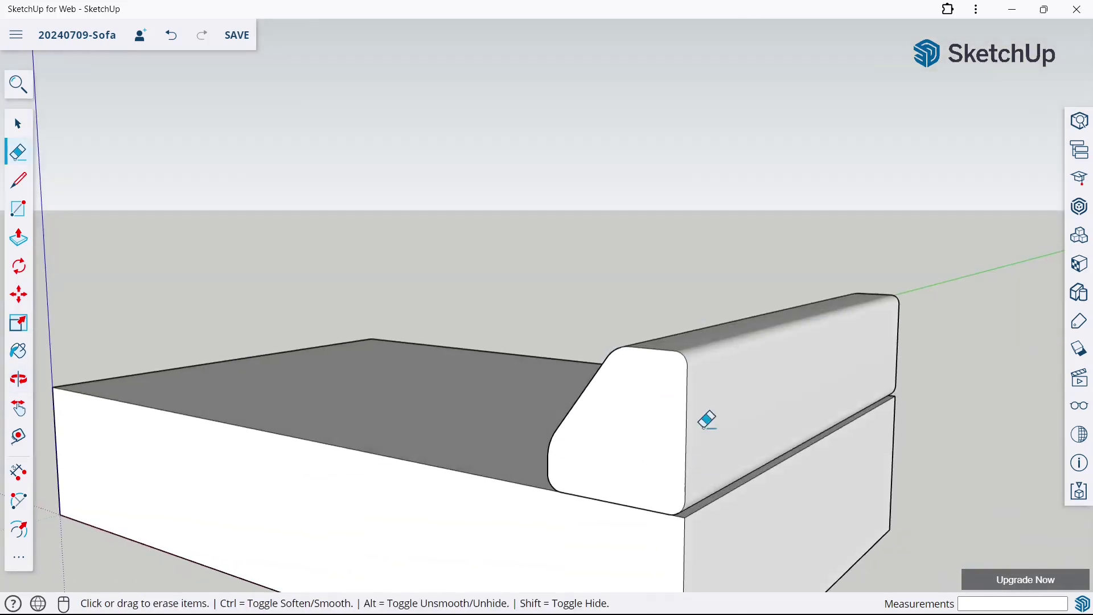
pyautogui.scroll(-3, 695, 342)
pyautogui.moveTo(711, 335); pyautogui.dragTo(724, 432, button='middle')
pyautogui.scroll(-3, 590, 213)
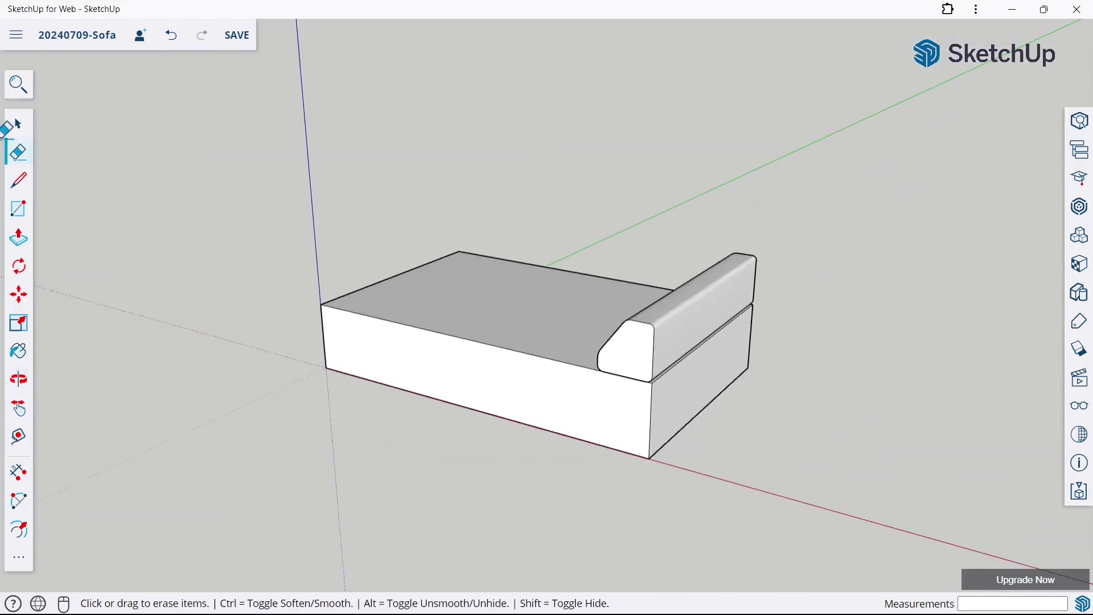
pyautogui.click(14, 132)
pyautogui.hotkey('ctrl', 's')
# Select the entire connected armrest geometry and make it a group.
pyautogui.tripleClick(689, 338)
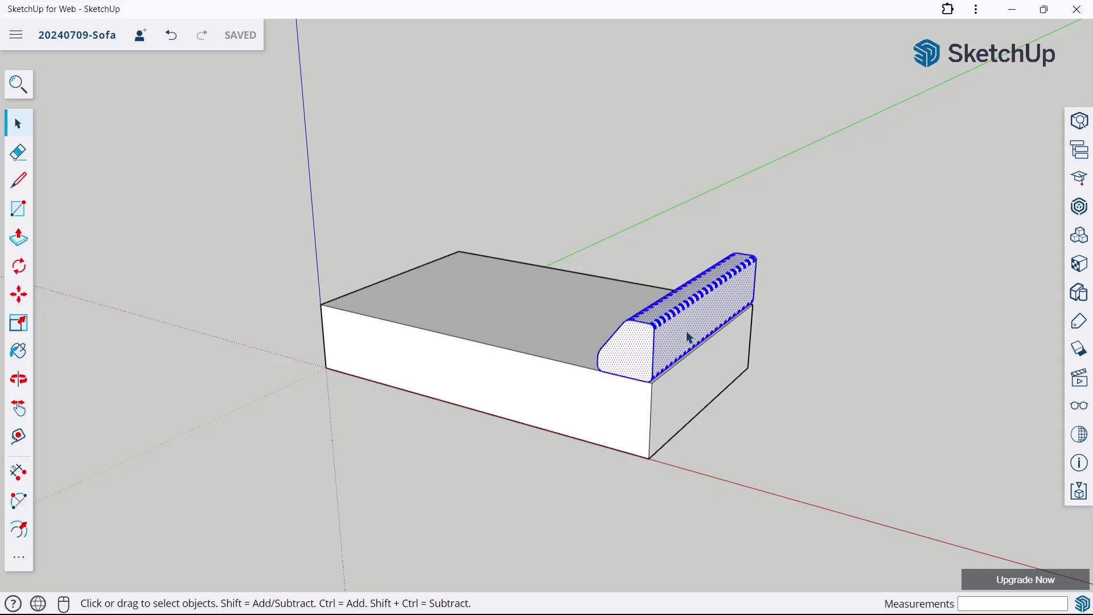
pyautogui.rightClick(689, 338)
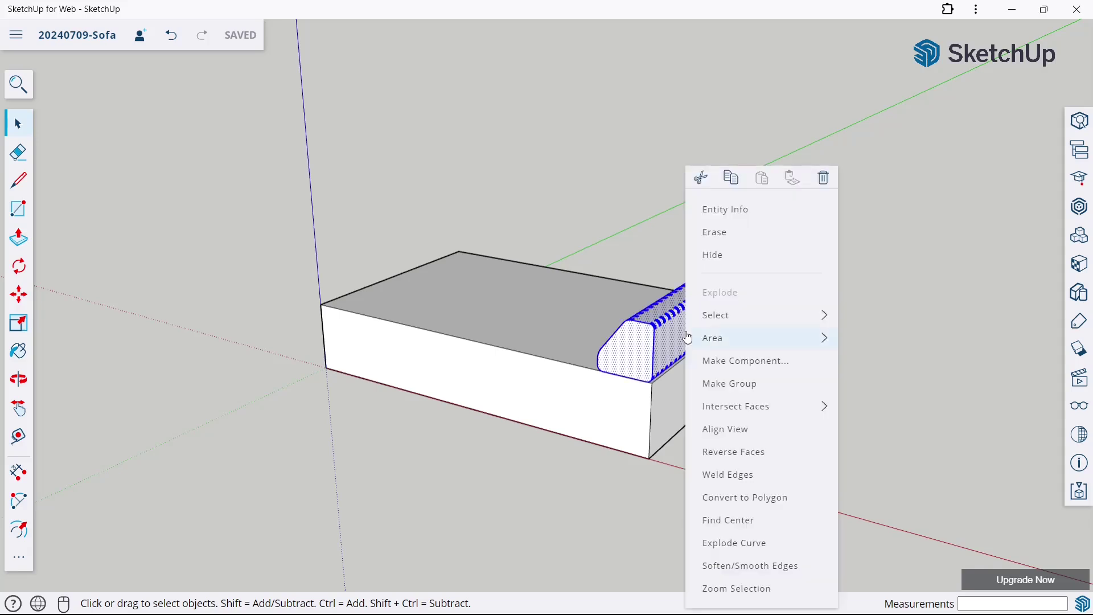
pyautogui.click(710, 385)
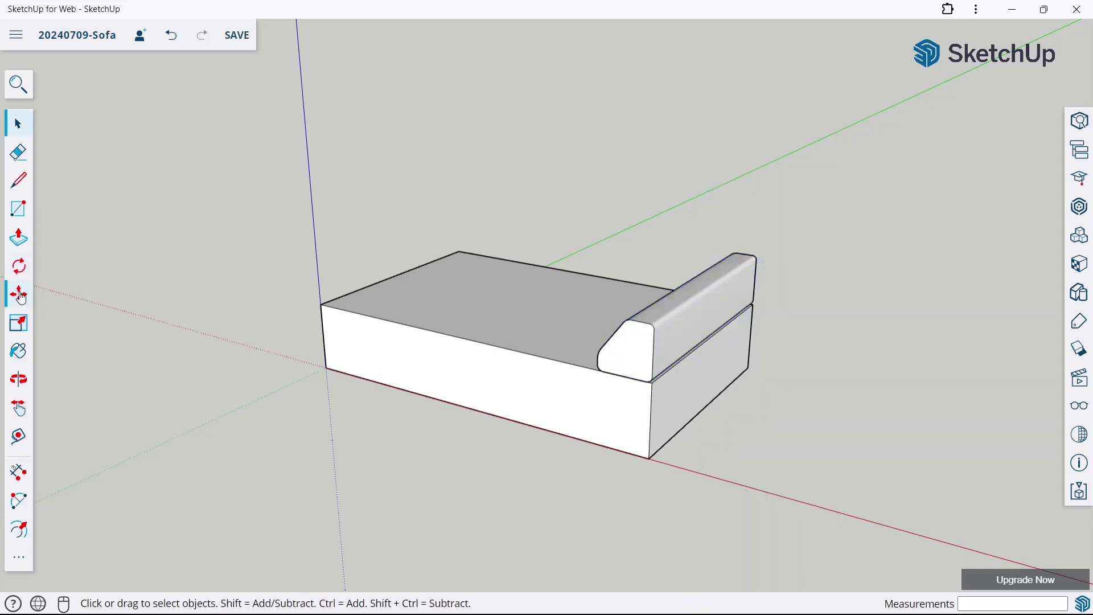
# Copy the armrest group about 1810 mm along the red axis, past the opposite end of the base.
pyautogui.click(20, 296)
pyautogui.scroll(-2, 381, 270)
pyautogui.scroll(2, 415, 254)
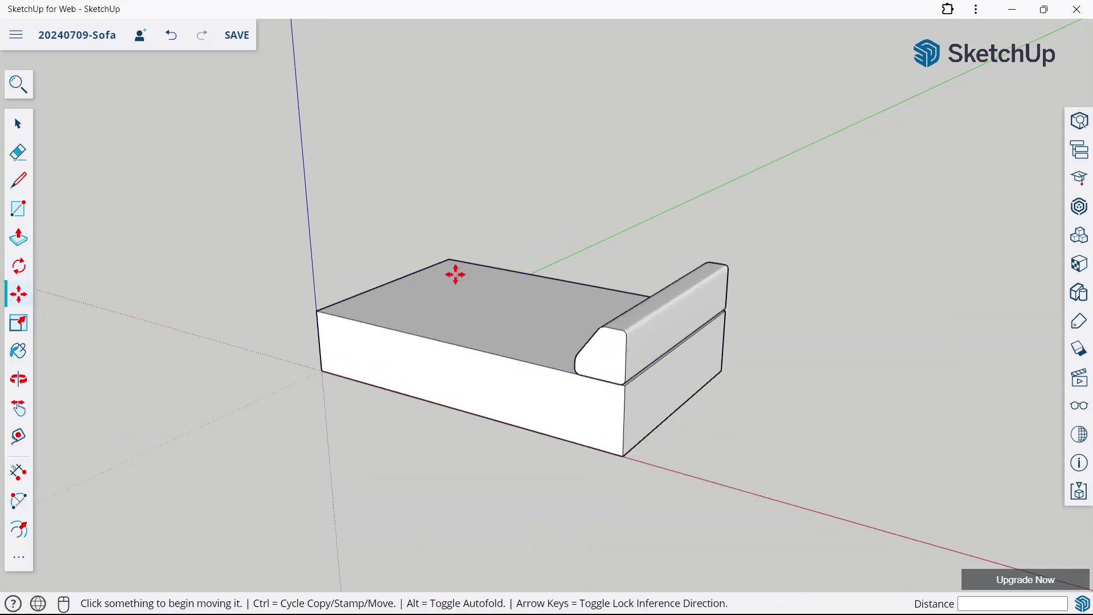
pyautogui.press('ctrl')
pyautogui.click(615, 384)
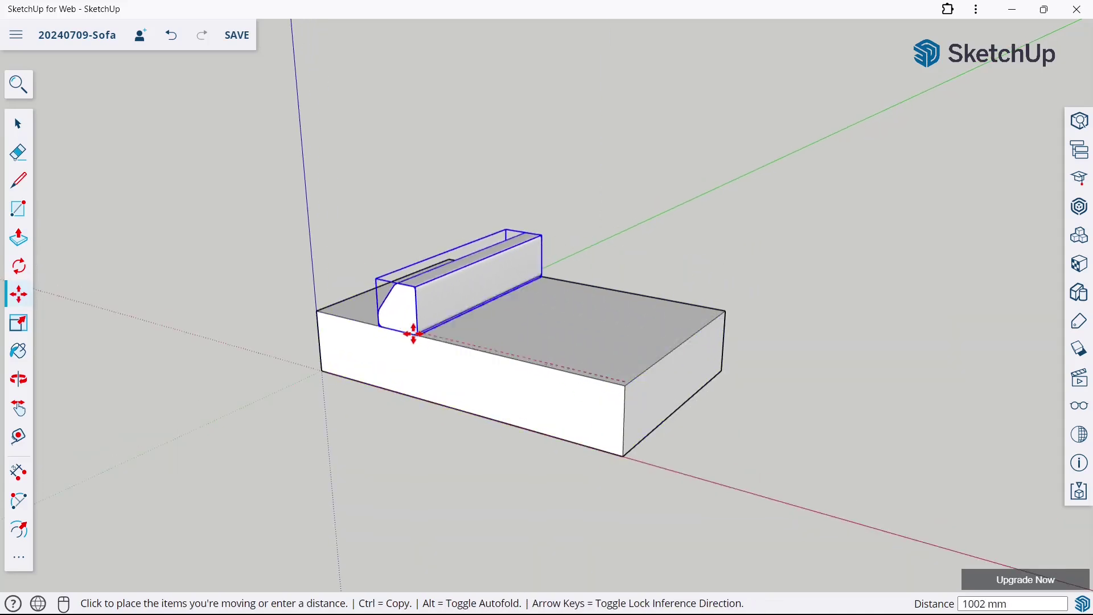
pyautogui.click(283, 302)
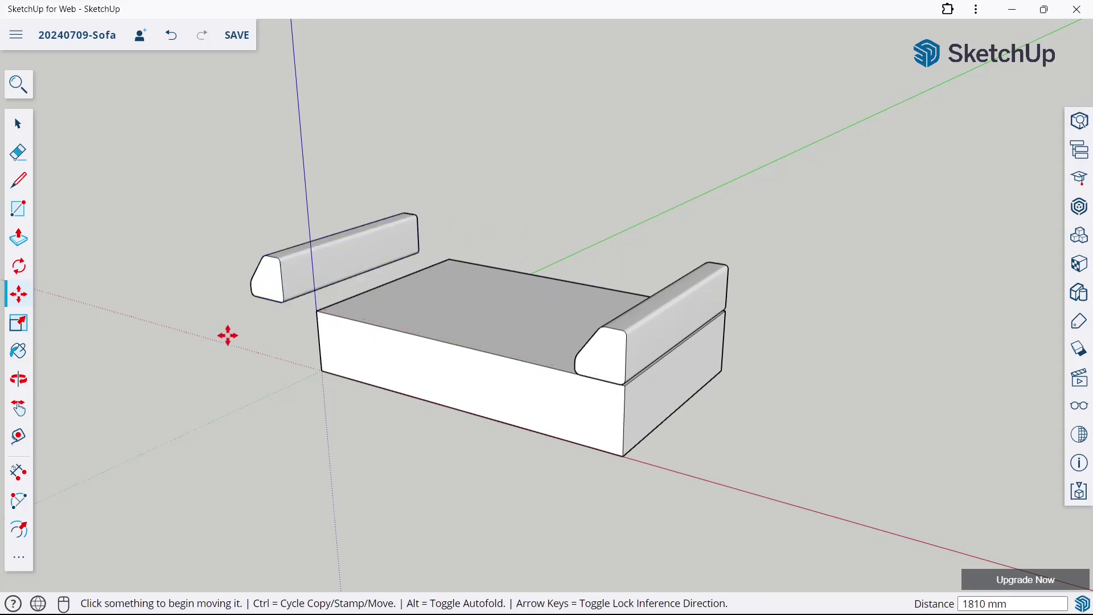
# Flip the copied armrest across its red plane so its sloped side faces the seat.
pyautogui.click(19, 553)
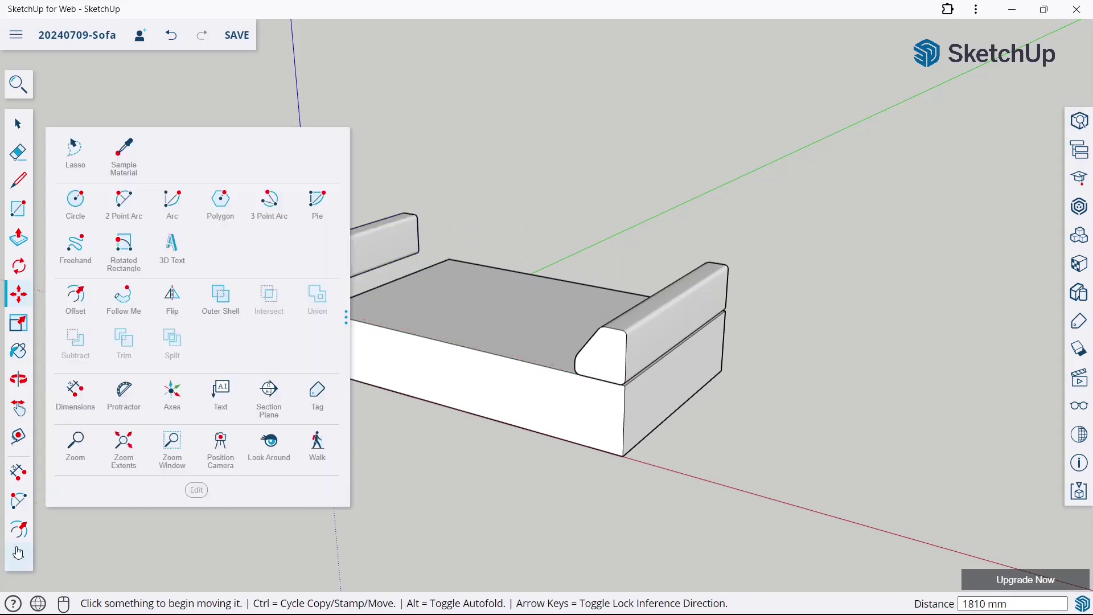
pyautogui.click(175, 317)
pyautogui.click(294, 273)
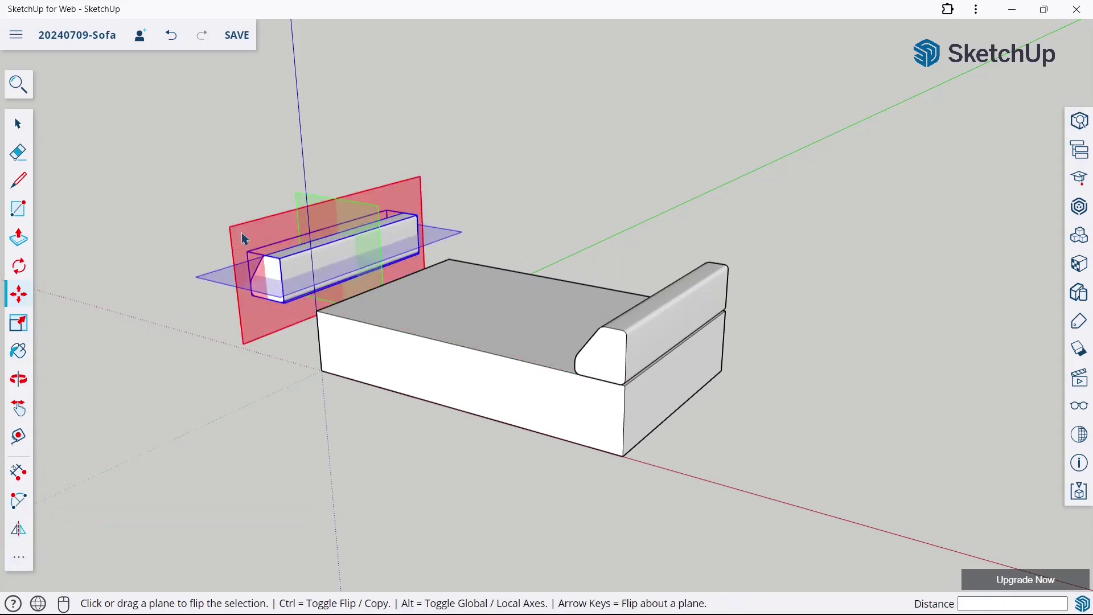
pyautogui.click(17, 124)
# Move the flipped armrest by its lower front corner onto the corner of the base's free end.
pyautogui.moveTo(256, 212); pyautogui.dragTo(244, 324, button='middle')
pyautogui.click(19, 295)
pyautogui.click(246, 337)
pyautogui.click(417, 337)
pyautogui.click(18, 123)
pyautogui.moveTo(783, 274); pyautogui.dragTo(629, 361, button='middle')
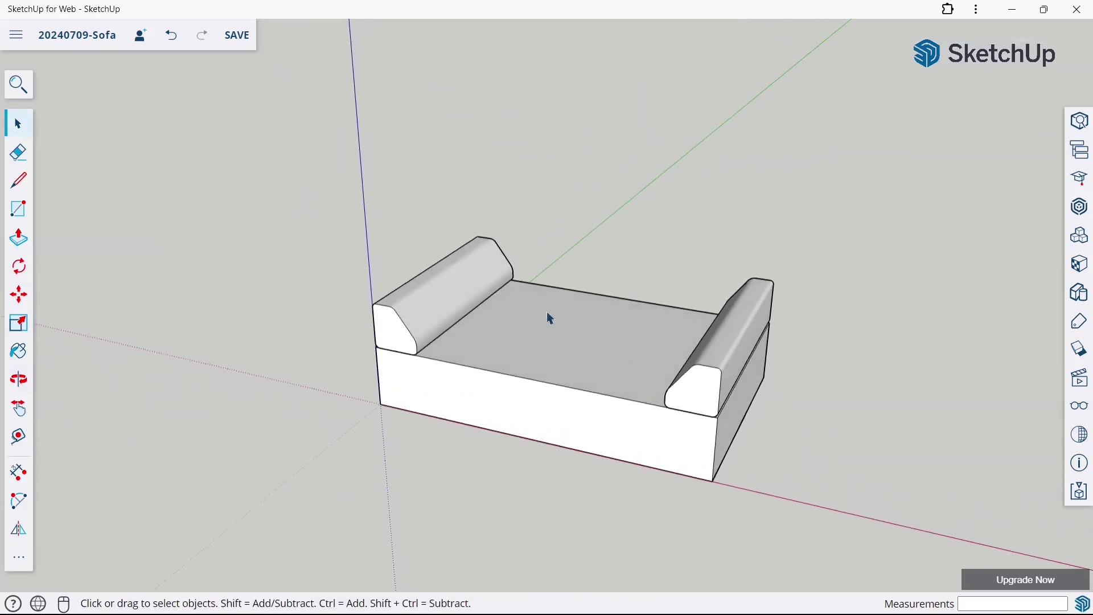
pyautogui.click(758, 300)
pyautogui.click(18, 293)
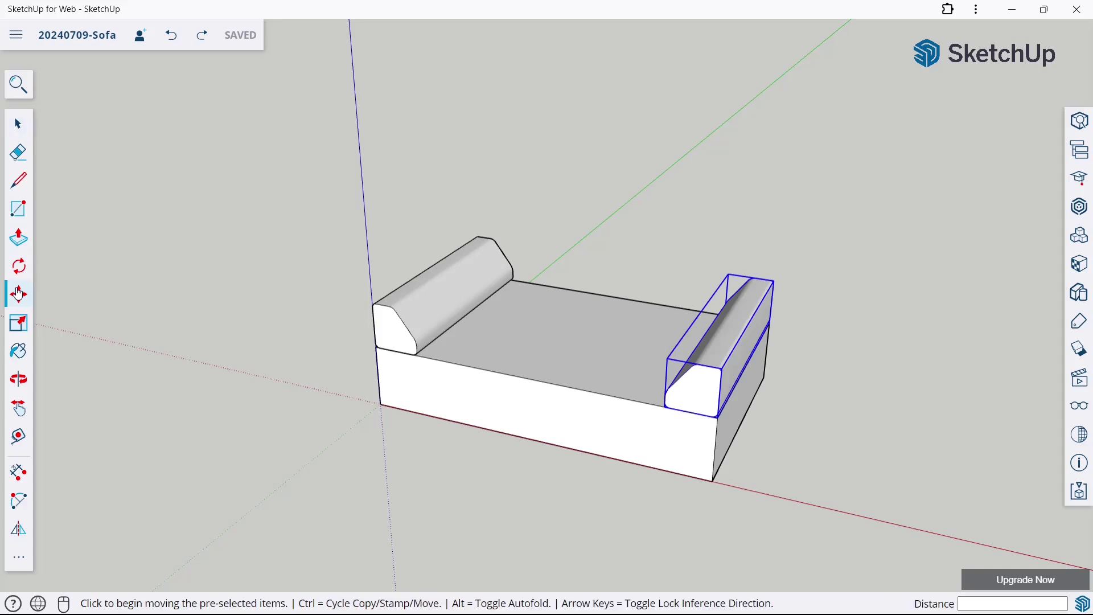
pyautogui.click(762, 377)
pyautogui.scroll(-3, 595, 308)
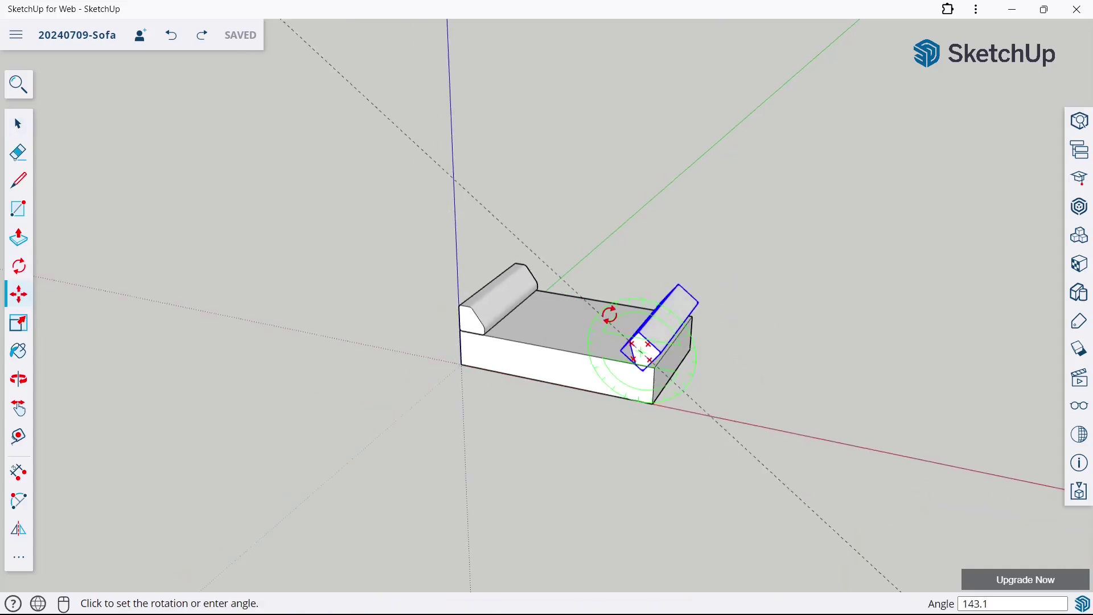
pyautogui.press('Escape')
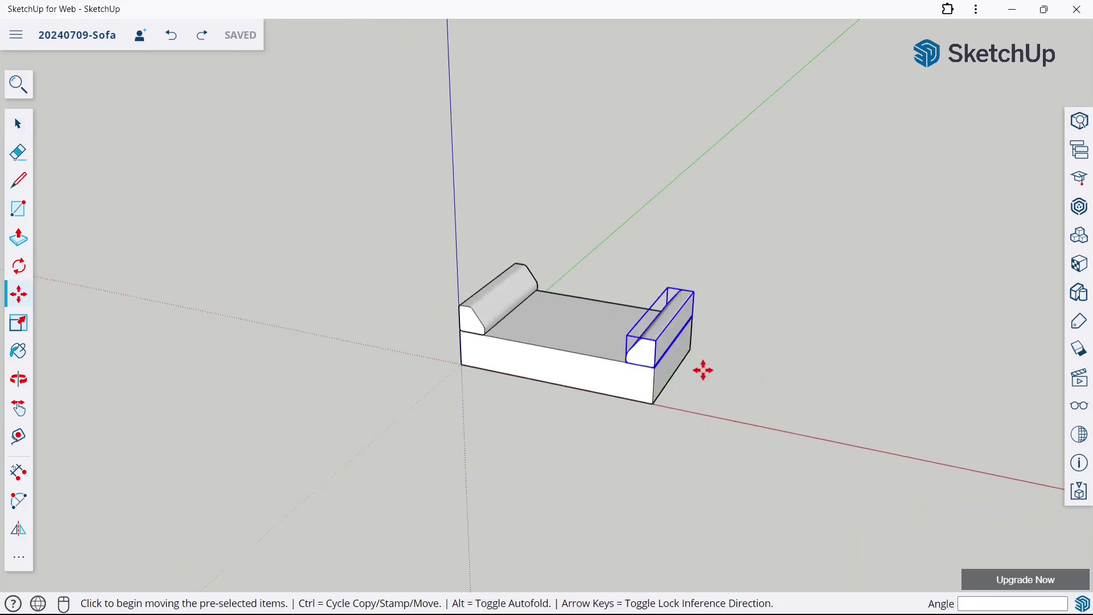
pyautogui.click(655, 373)
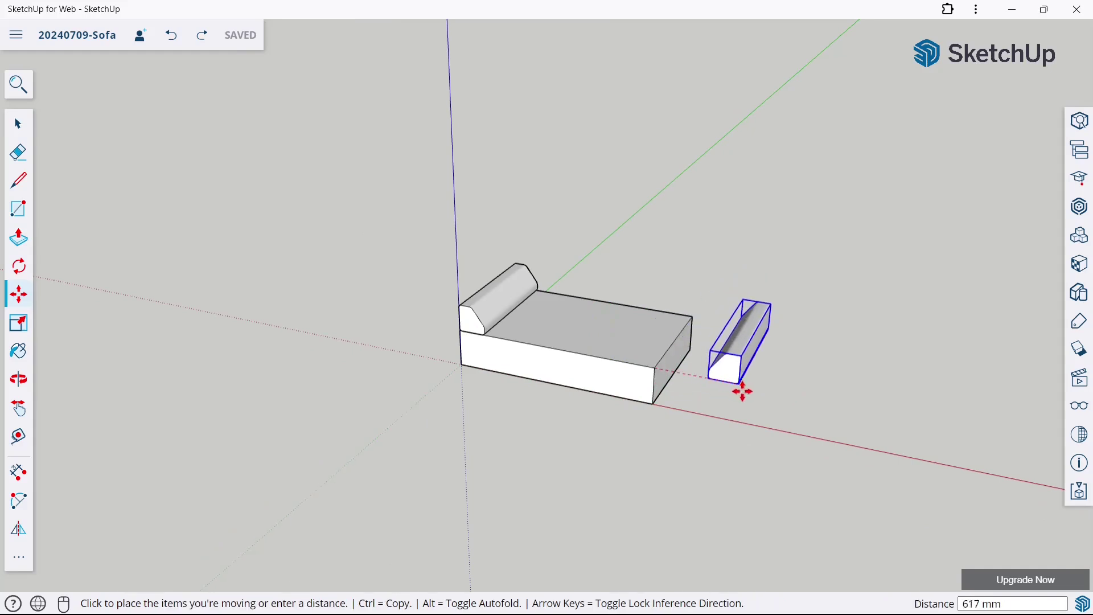
pyautogui.click(787, 401)
pyautogui.hotkey('ctrl', 'z')
# Copy the original armrest about 812 mm outward along the red axis and clear the selection.
pyautogui.click(656, 369)
pyautogui.press('ctrl')
pyautogui.click(763, 385)
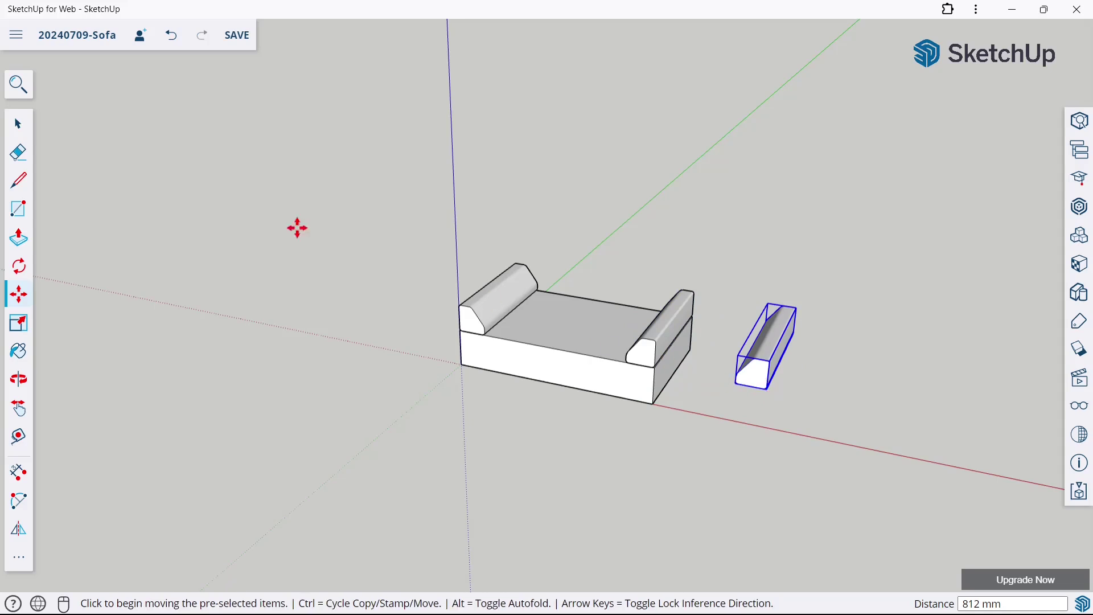
pyautogui.click(19, 120)
pyautogui.click(230, 171)
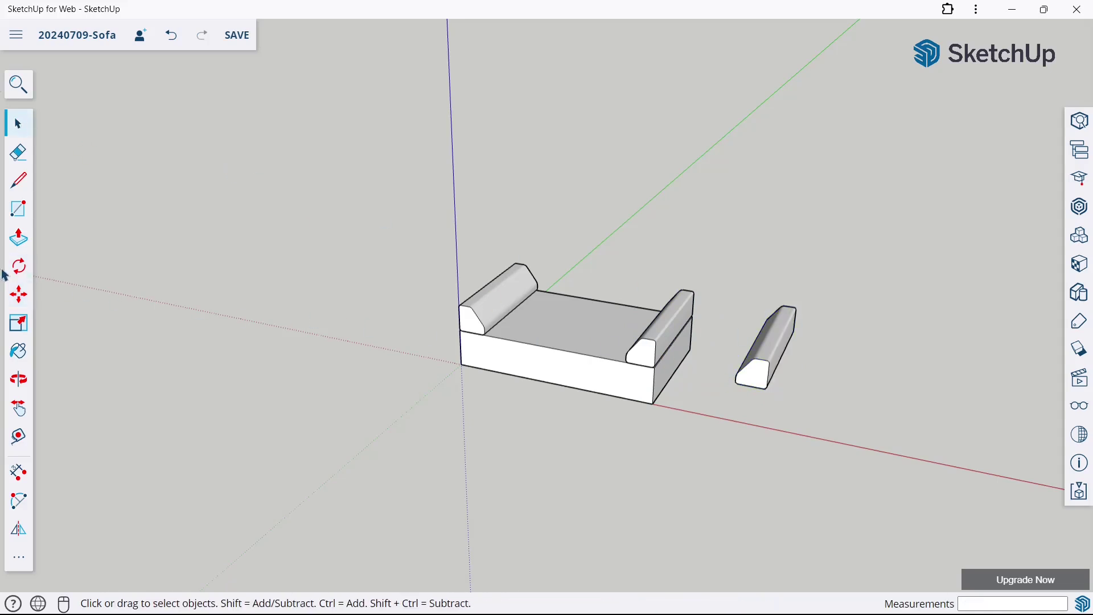
# Rotate the new armrest copy 90 degrees in the horizontal plane so it runs parallel to the base's long side.
pyautogui.click(19, 266)
pyautogui.scroll(3, 894, 336)
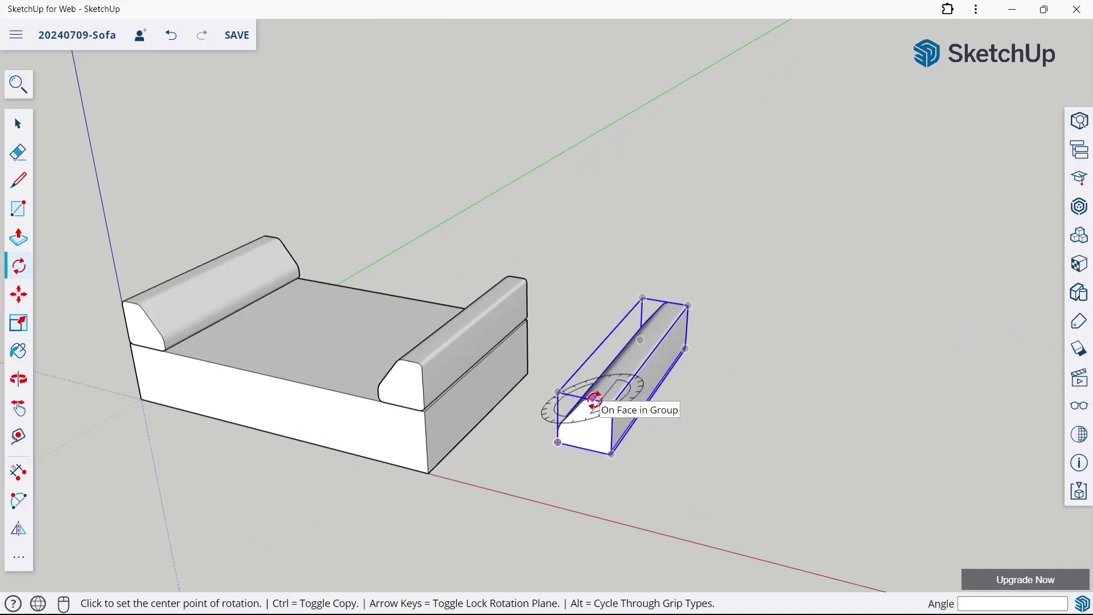
pyautogui.click(592, 399)
pyautogui.click(675, 302)
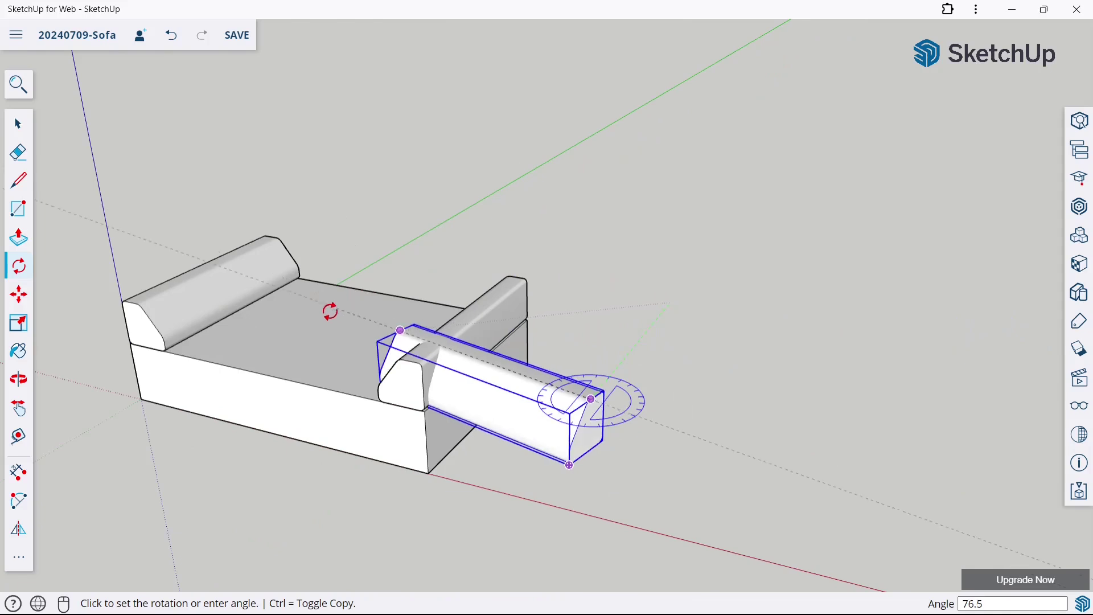
pyautogui.click(293, 335)
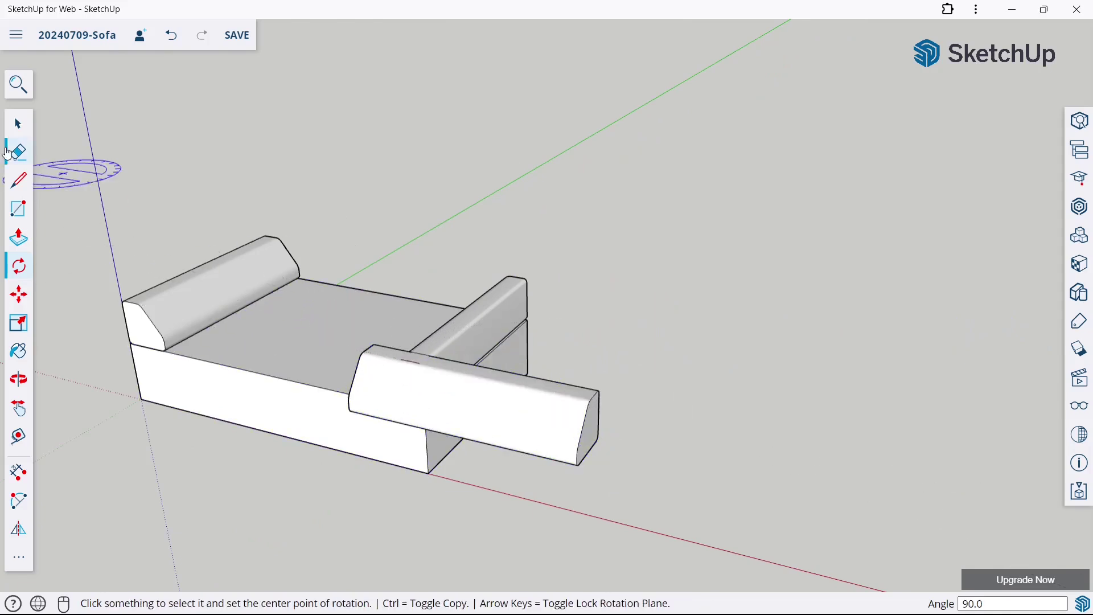
# Move the rotated copy to the rear of the base, between the two armrests, as the backrest.
pyautogui.click(17, 124)
pyautogui.click(429, 425)
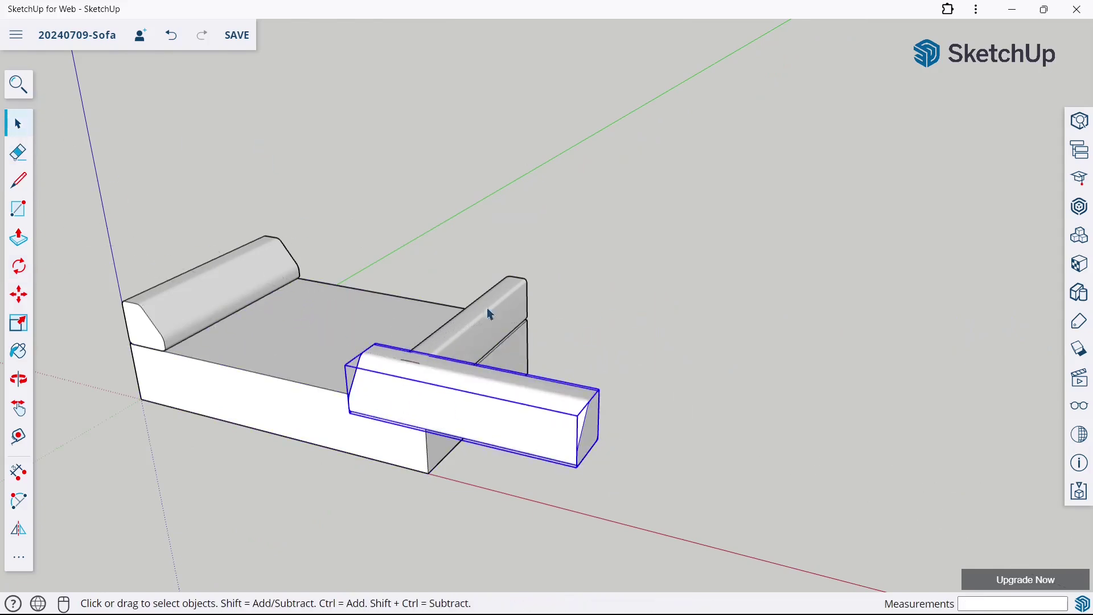
pyautogui.click(21, 294)
pyautogui.moveTo(746, 369); pyautogui.dragTo(369, 398, button='middle')
pyautogui.click(384, 407)
pyautogui.moveTo(598, 242); pyautogui.dragTo(463, 251, button='middle')
pyautogui.moveTo(840, 375); pyautogui.dragTo(552, 310, button='middle')
# Shift the backrest by its lower rear corner so it sits flush with the base's rear edge.
pyautogui.scroll(6, 570, 342)
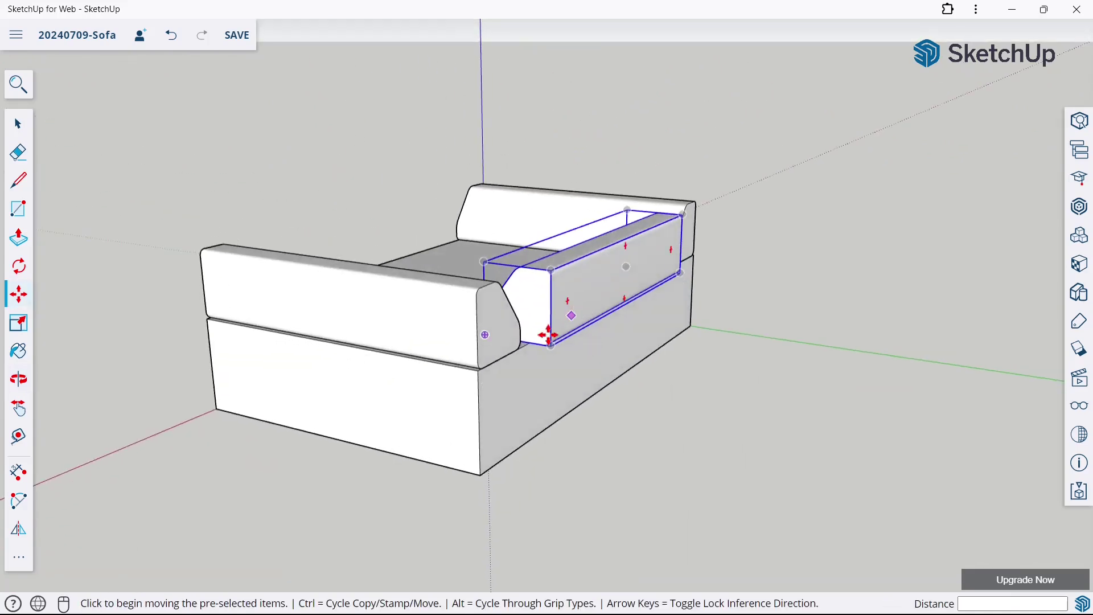
pyautogui.scroll(3, 560, 352)
pyautogui.click(559, 348)
pyautogui.click(481, 344)
# Explode the backrest group into editable geometry and clear the selection.
pyautogui.moveTo(575, 331); pyautogui.dragTo(401, 313, button='middle')
pyautogui.scroll(-4, 498, 276)
pyautogui.scroll(3, 217, 222)
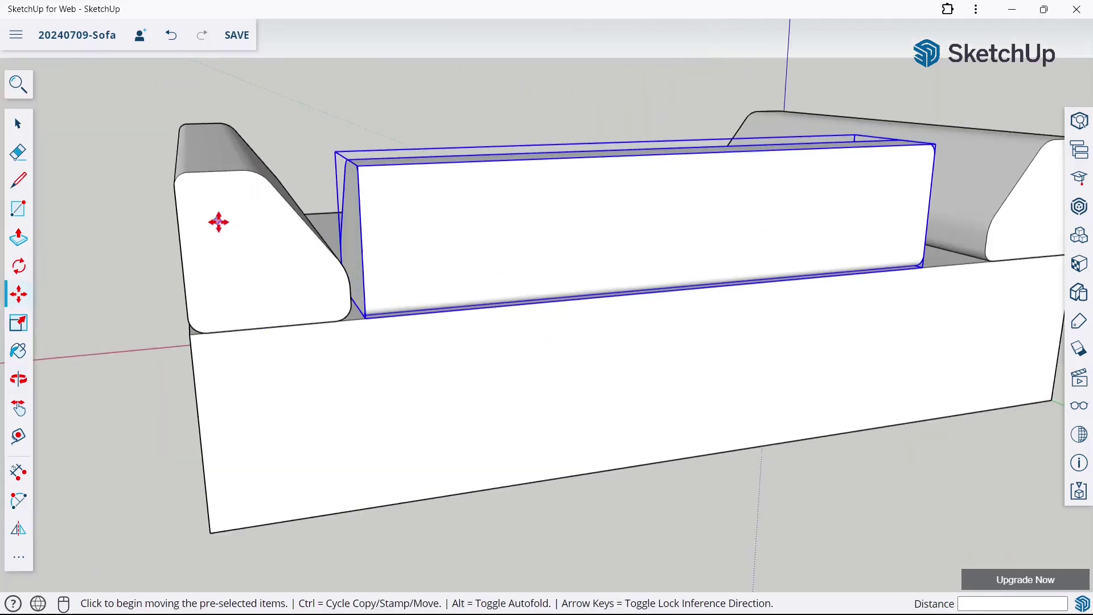
pyautogui.moveTo(512, 299); pyautogui.dragTo(495, 301, button='middle')
pyautogui.scroll(4, 337, 239)
pyautogui.scroll(-6, 385, 296)
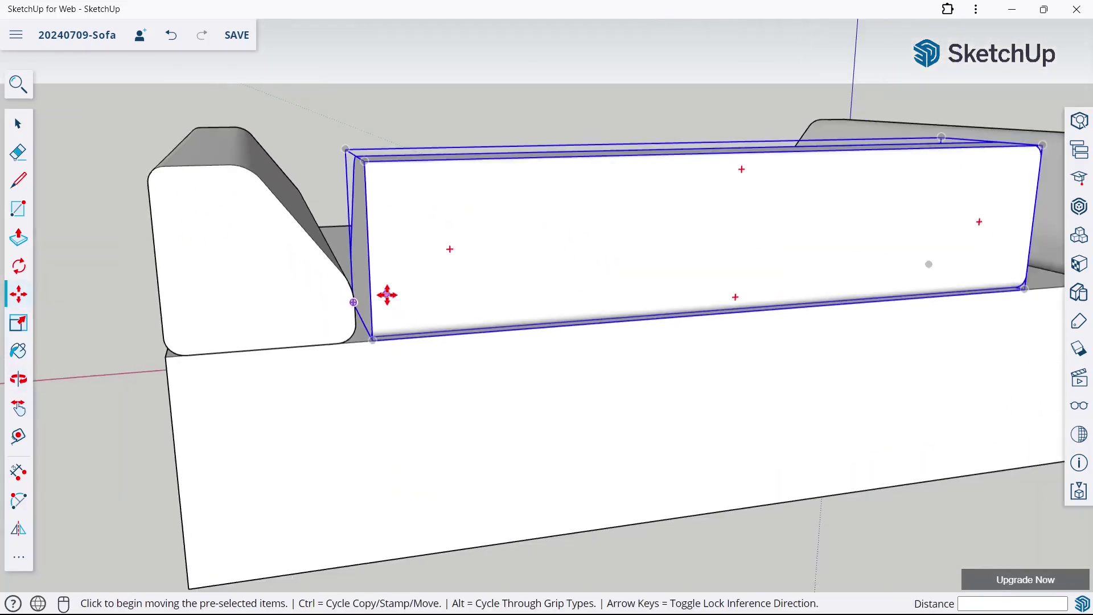
pyautogui.click(19, 126)
pyautogui.click(71, 162)
pyautogui.click(416, 228)
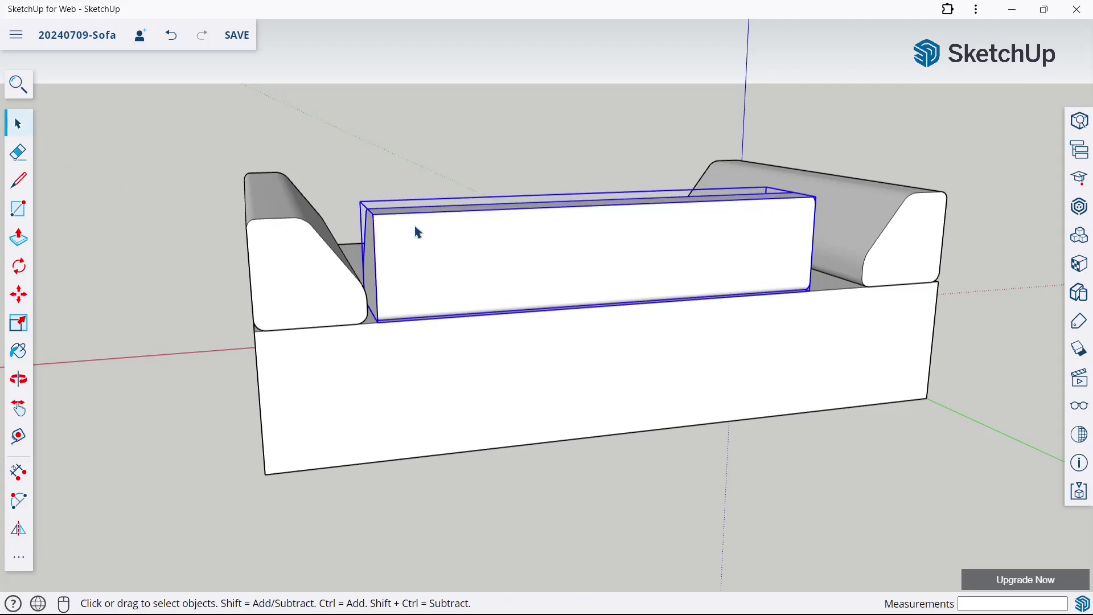
pyautogui.rightClick(417, 232)
pyautogui.click(486, 380)
pyautogui.click(165, 250)
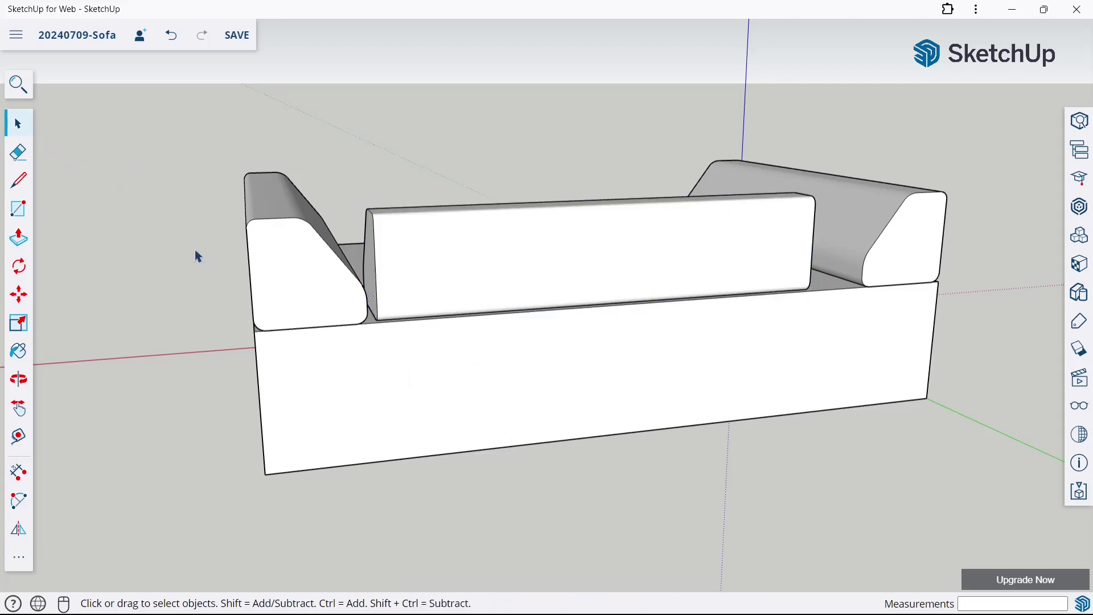
# Push/pull the backrest's end face about 20 mm to meet the lower inner side of the original armrest.
pyautogui.click(23, 248)
pyautogui.moveTo(371, 264); pyautogui.dragTo(500, 273, button='middle')
pyautogui.click(401, 278)
pyautogui.moveTo(532, 317); pyautogui.dragTo(271, 315, button='middle')
pyautogui.scroll(3, 340, 295)
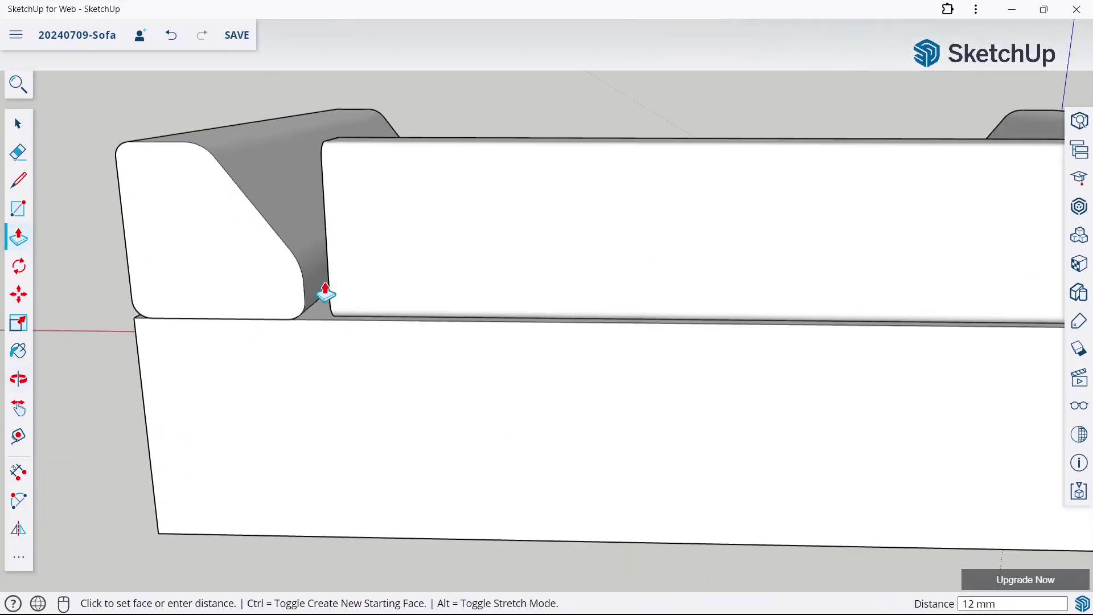
pyautogui.click(302, 303)
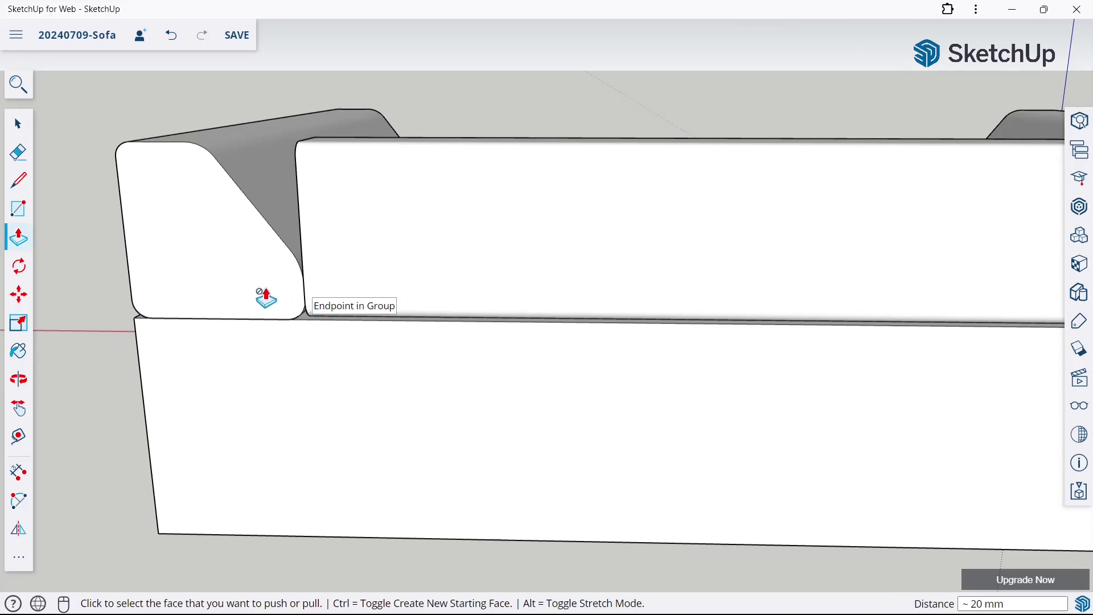
# Push/pull the backrest's other end face out to the lower inner side of the flipped armrest.
pyautogui.scroll(-5, 279, 297)
pyautogui.moveTo(339, 291); pyautogui.dragTo(501, 300, button='middle')
pyautogui.click(582, 292)
pyautogui.moveTo(582, 291); pyautogui.dragTo(740, 288, button='middle')
pyautogui.scroll(4, 600, 288)
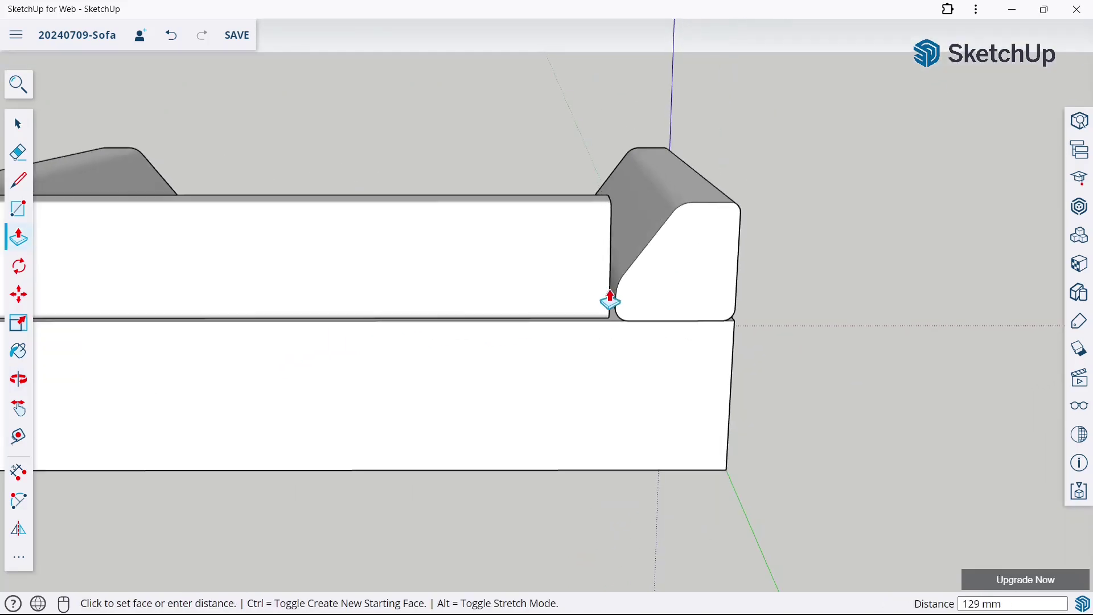
pyautogui.click(616, 302)
# Select all the connected backrest geometry and make it a group.
pyautogui.click(28, 128)
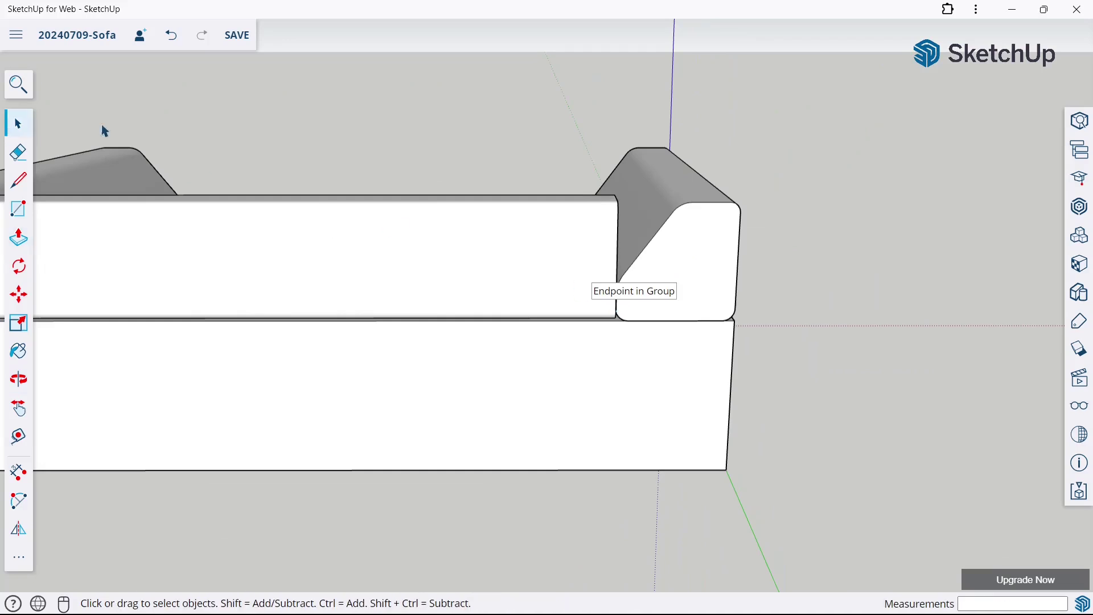
pyautogui.scroll(-5, 632, 241)
pyautogui.moveTo(632, 241); pyautogui.dragTo(619, 322, button='middle')
pyautogui.moveTo(548, 285); pyautogui.dragTo(390, 220, button='middle')
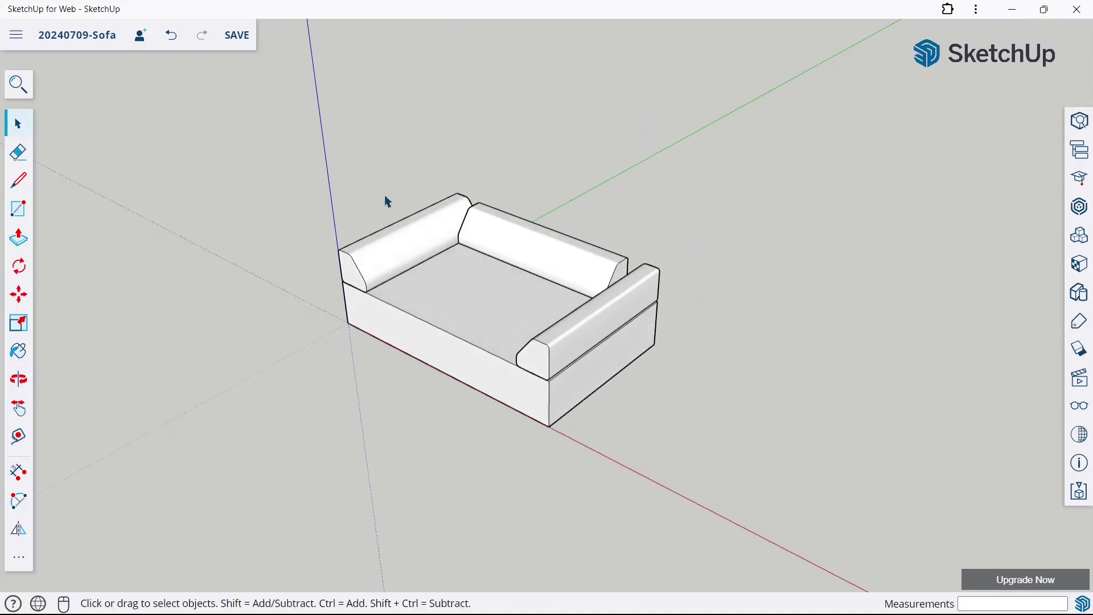
pyautogui.scroll(1, 449, 185)
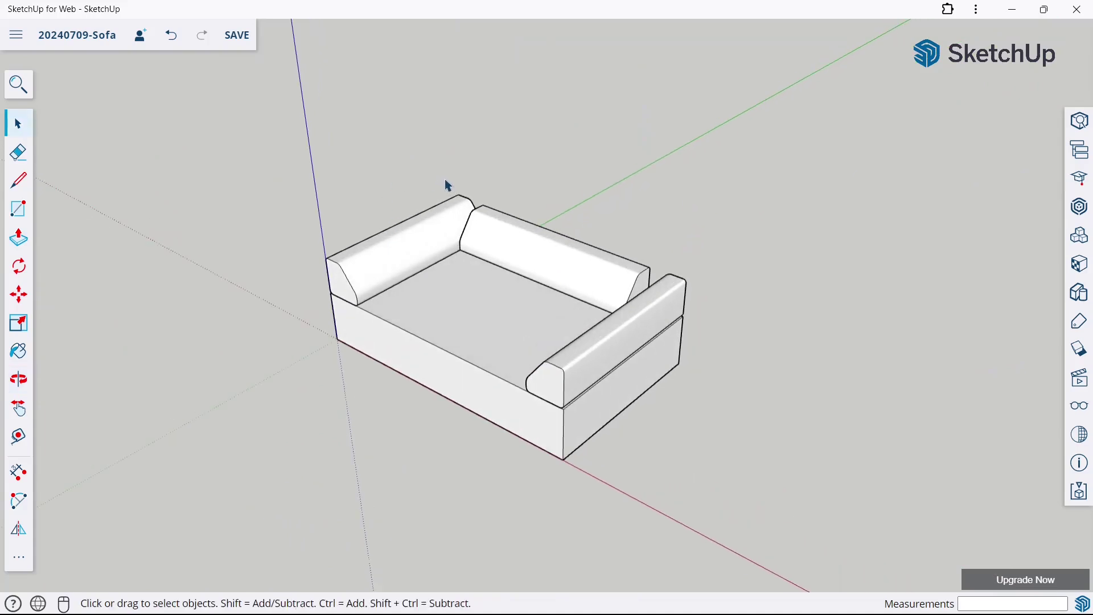
pyautogui.click(598, 280)
pyautogui.doubleClick(597, 280)
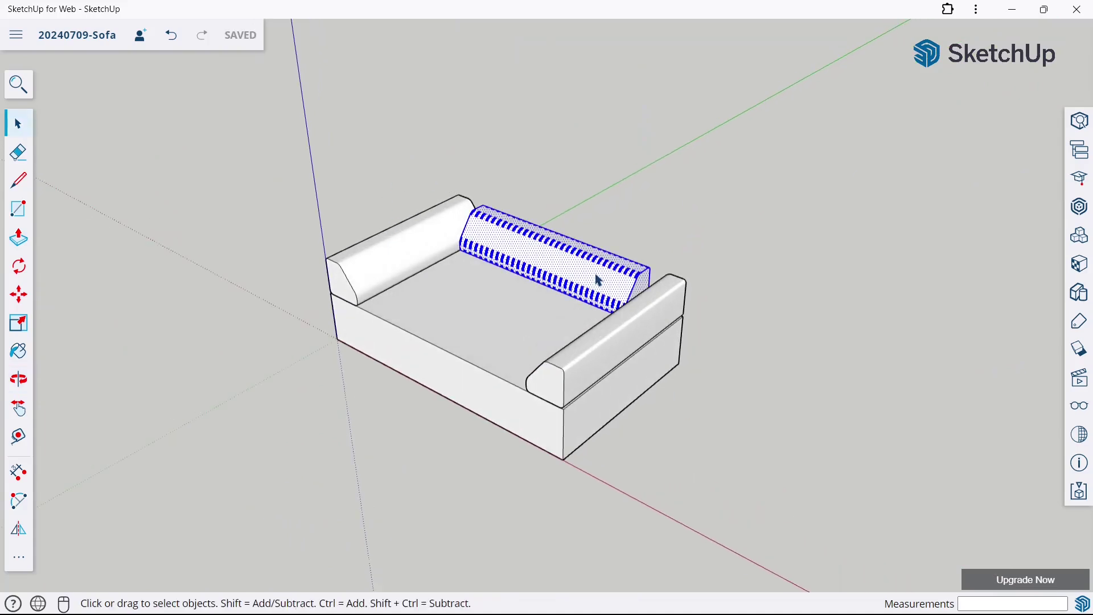
pyautogui.rightClick(597, 279)
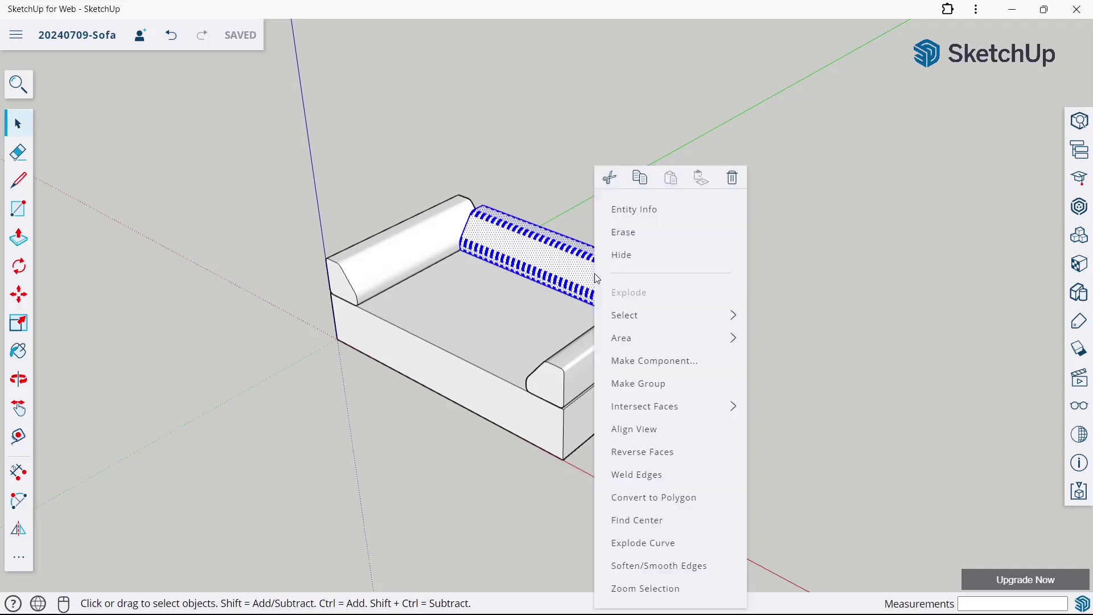
pyautogui.click(649, 382)
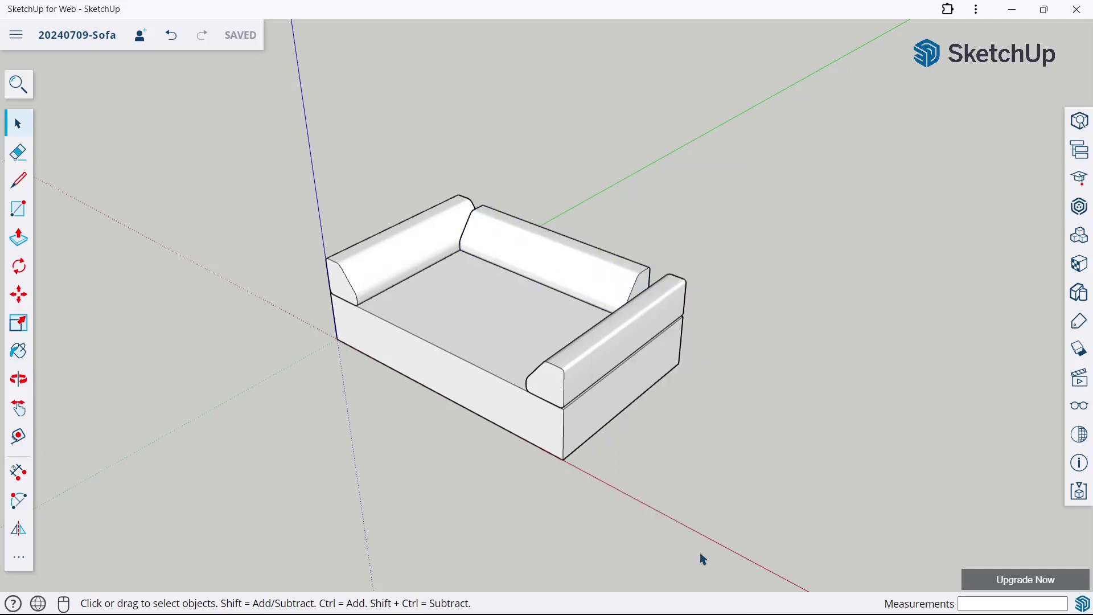
# Draw a rectangle of about 440 by 675 mm on the seat surface, from the middle of its front edge towards the flipped armrest.
pyautogui.click(18, 209)
pyautogui.moveTo(365, 319); pyautogui.dragTo(405, 305, button='middle')
pyautogui.scroll(4, 496, 411)
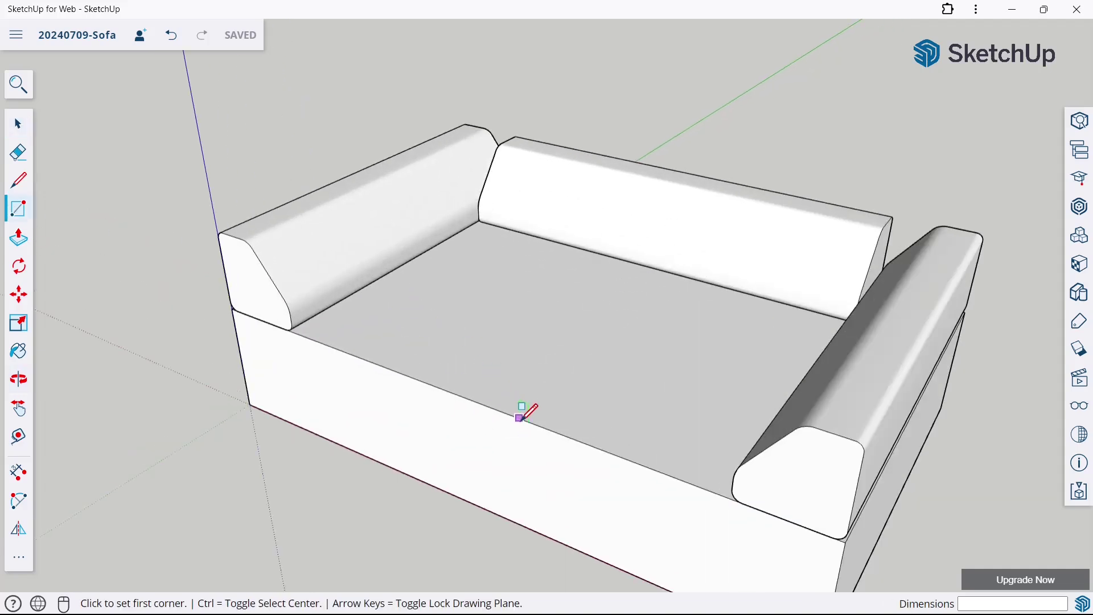
pyautogui.click(483, 404)
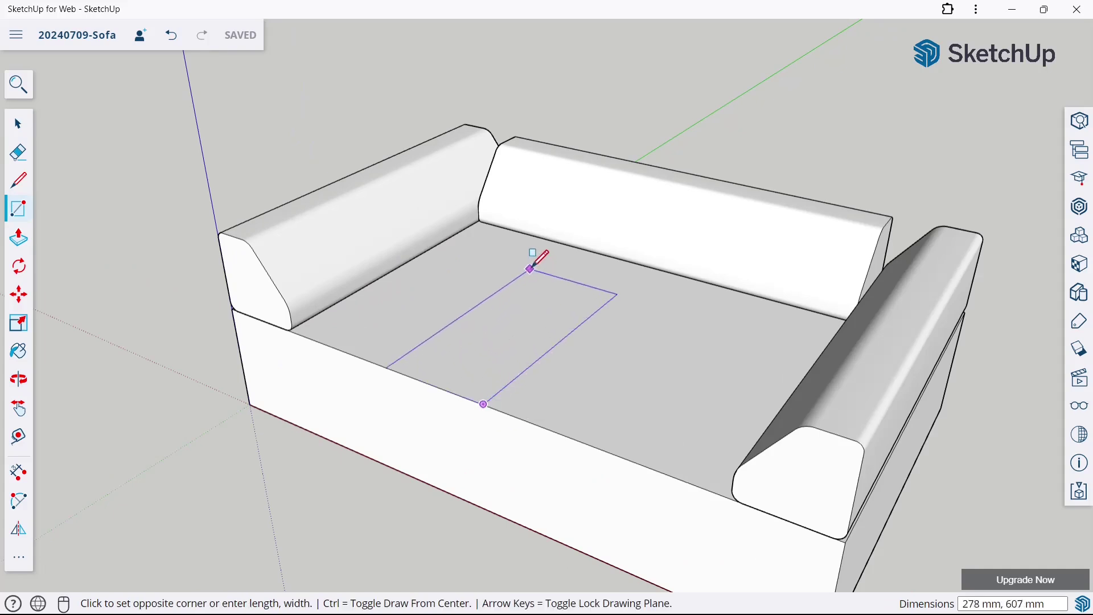
pyautogui.click(497, 247)
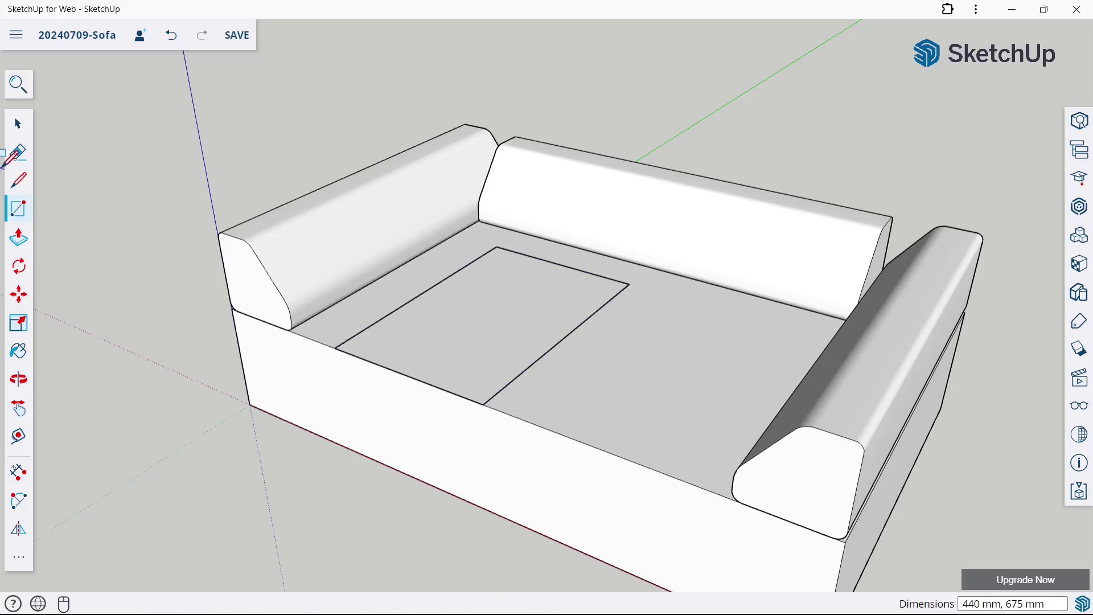
# Push/pull the seat rectangle up 100 mm to form a cushion block.
pyautogui.click(19, 240)
pyautogui.click(425, 345)
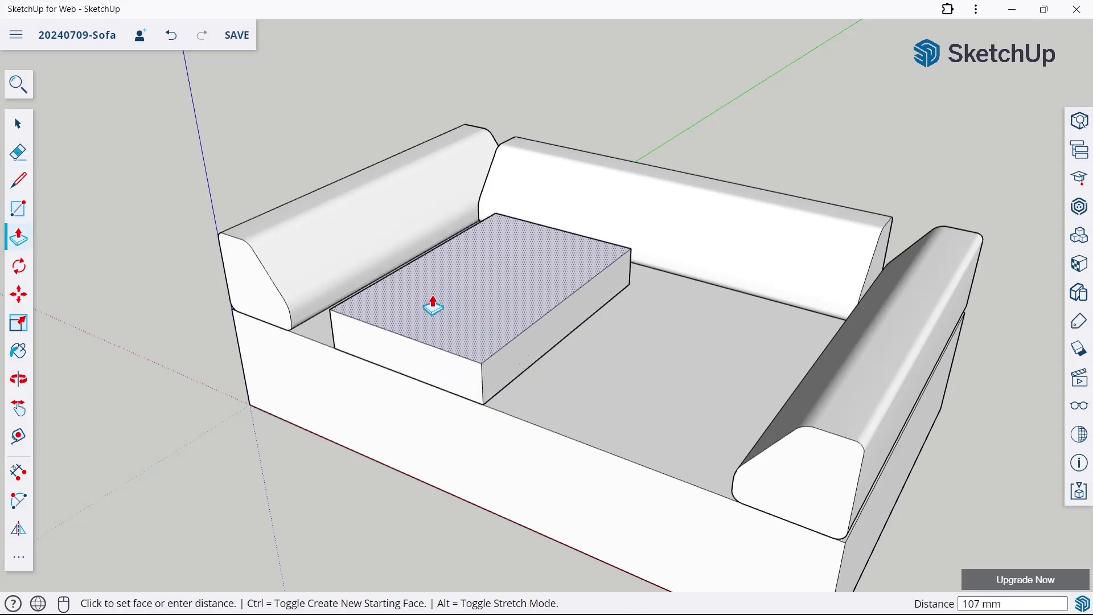
pyautogui.write('100')
pyautogui.press('Return')
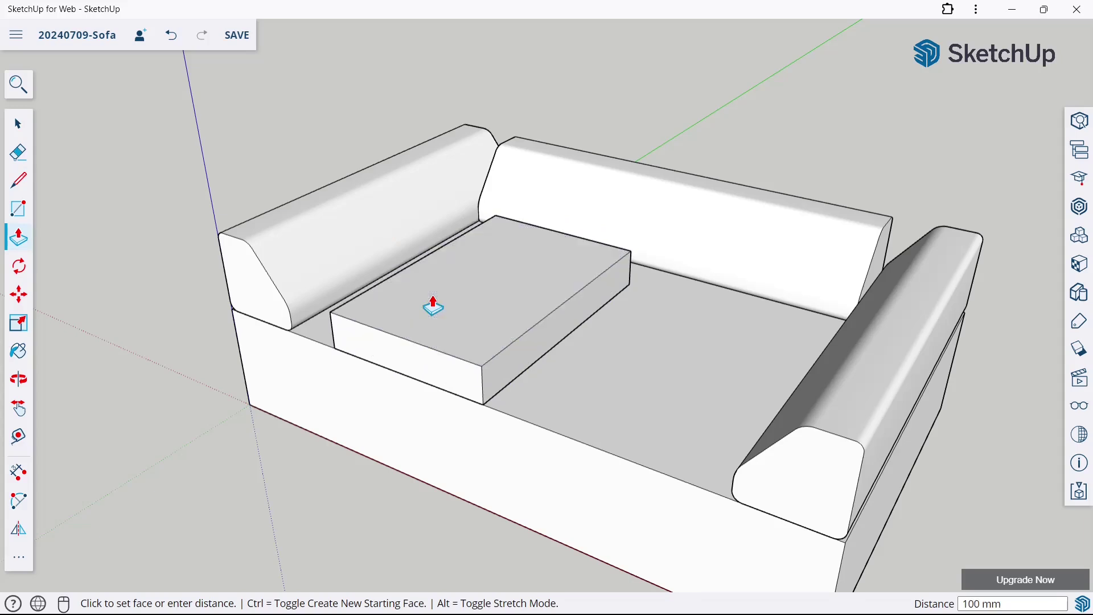
# Push/pull the cushion block's side face to the lower inner edge of the adjacent armrest.
pyautogui.moveTo(179, 261); pyautogui.dragTo(516, 279, button='middle')
pyautogui.click(474, 360)
pyautogui.moveTo(471, 363); pyautogui.dragTo(317, 376, button='middle')
pyautogui.scroll(2, 318, 376)
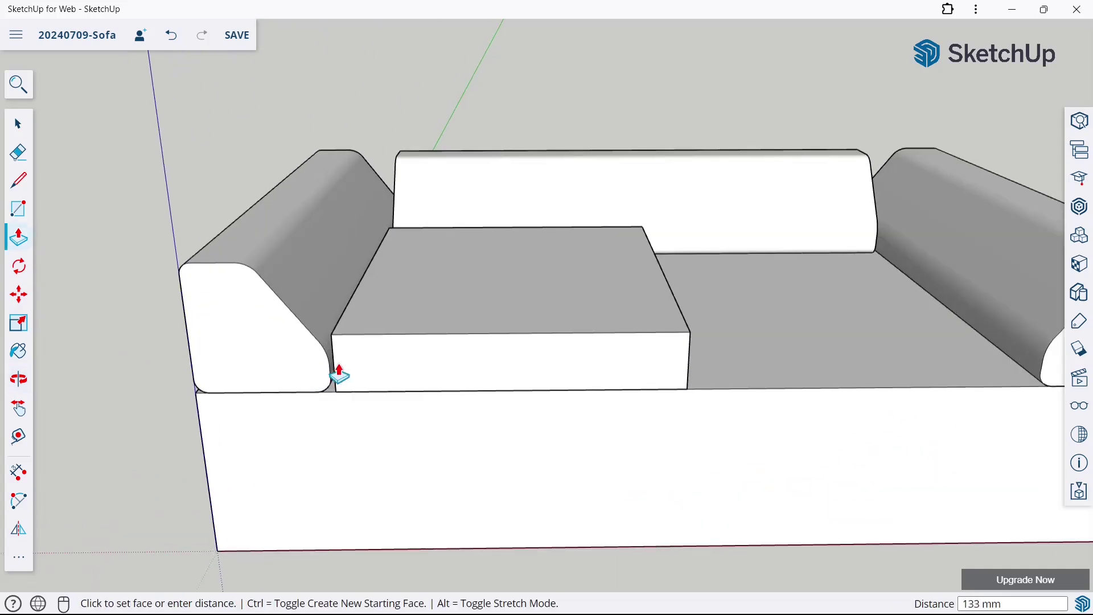
pyautogui.click(331, 378)
# Push/pull the cushion block's rear face back to the lower front edge of the backrest.
pyautogui.moveTo(708, 241); pyautogui.dragTo(732, 347, button='middle')
pyautogui.click(624, 311)
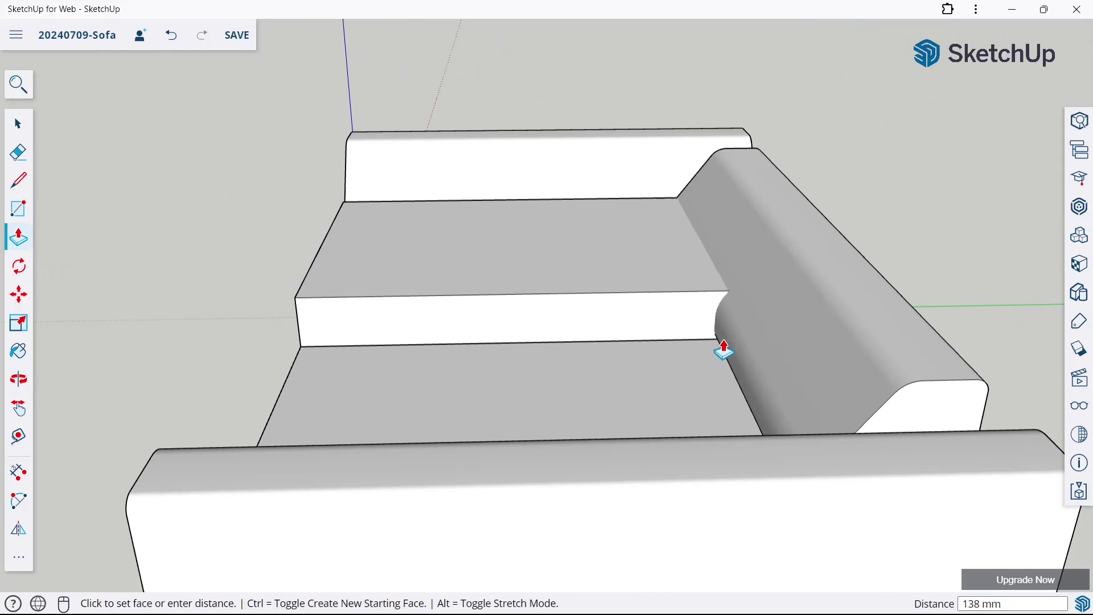
pyautogui.click(721, 347)
# Select the whole cushion block and move it about 2265 mm along the red axis, clear of the sofa.
pyautogui.moveTo(566, 285); pyautogui.dragTo(42, 142, button='middle')
pyautogui.click(21, 126)
pyautogui.scroll(-4, 368, 146)
pyautogui.moveTo(373, 149); pyautogui.dragTo(627, 210, button='middle')
pyautogui.scroll(-3, 615, 223)
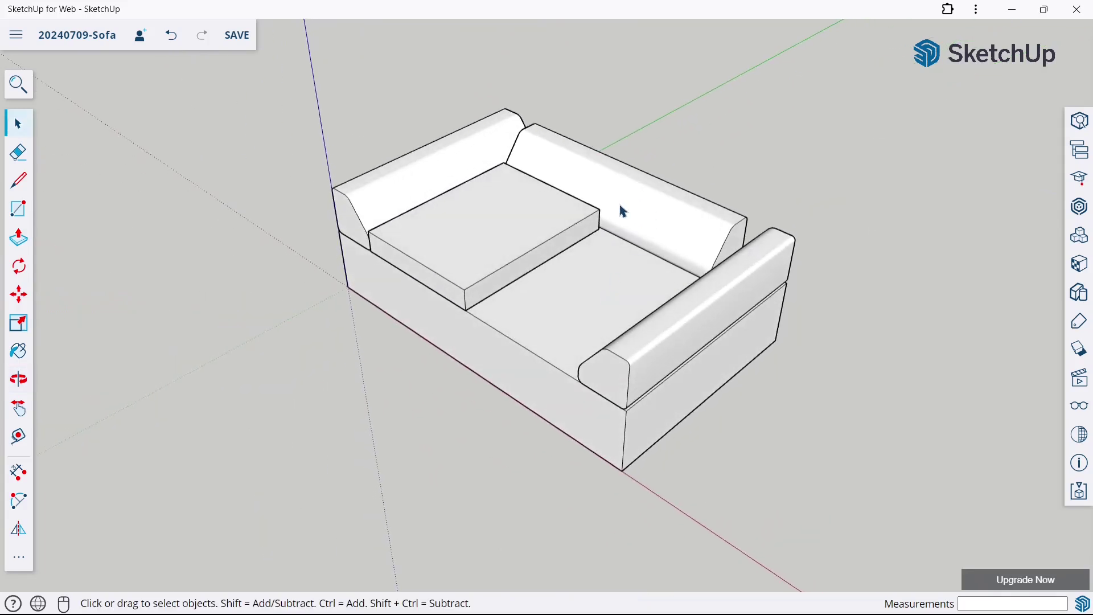
pyautogui.scroll(-2, 634, 178)
pyautogui.scroll(2, 670, 131)
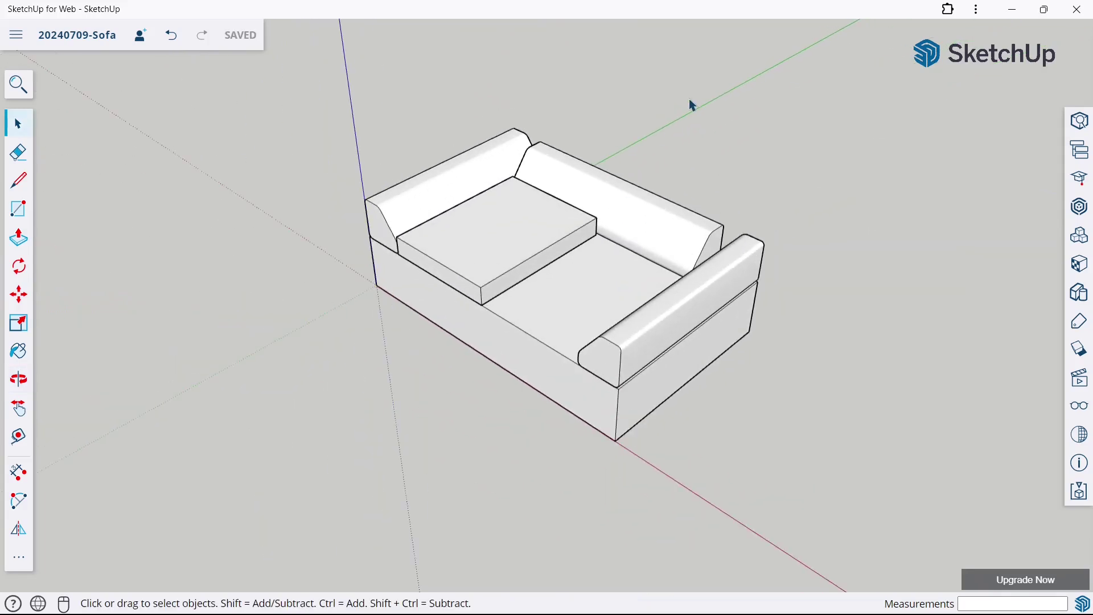
pyautogui.click(468, 251)
pyautogui.doubleClick(468, 251)
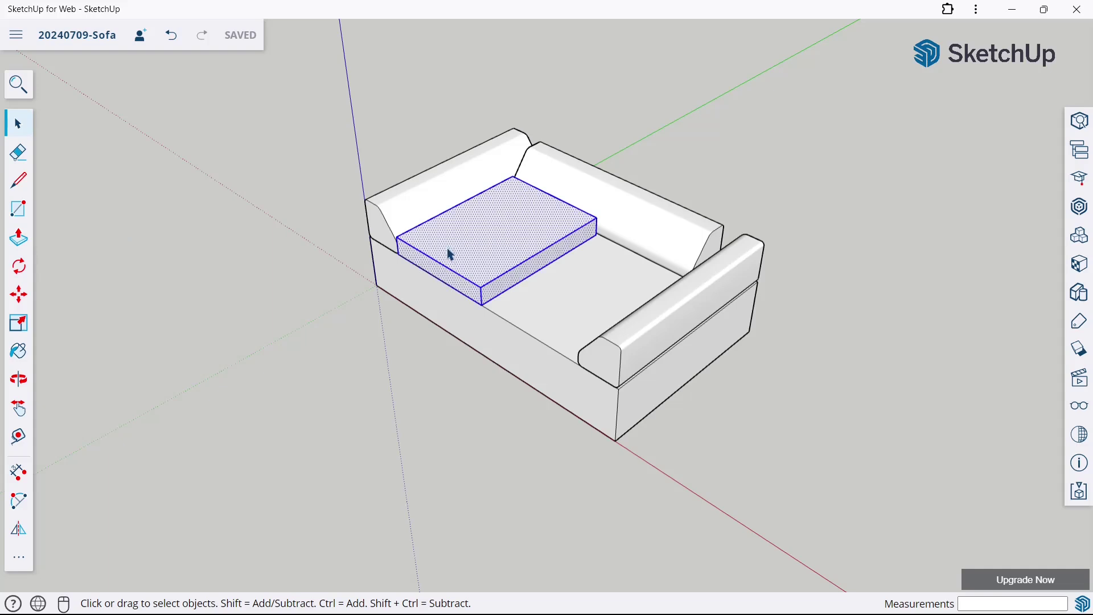
pyautogui.click(9, 307)
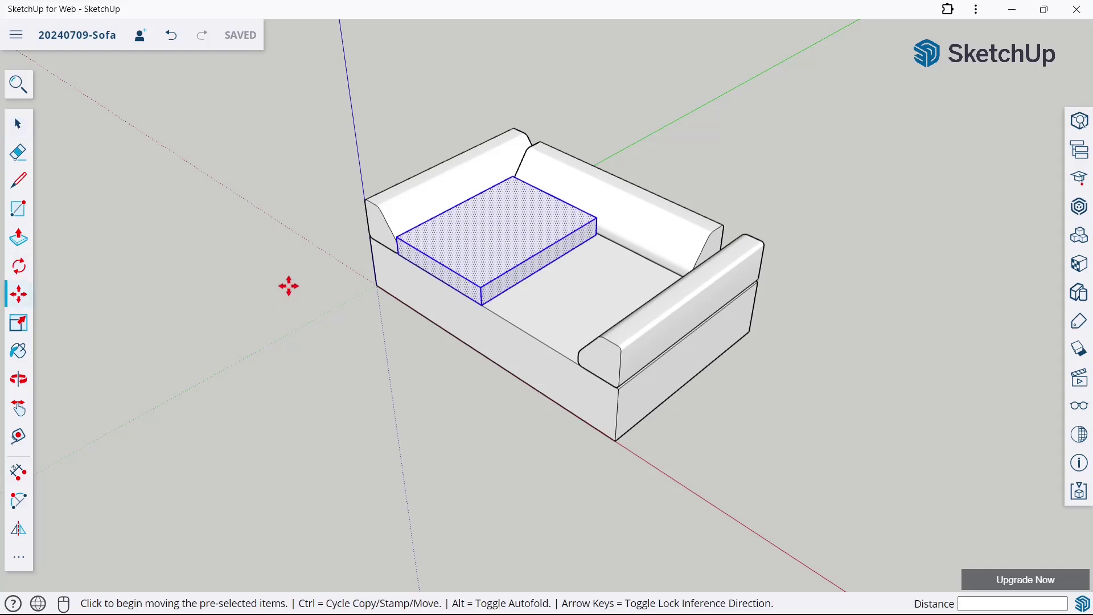
pyautogui.click(403, 240)
pyautogui.scroll(-3, 401, 234)
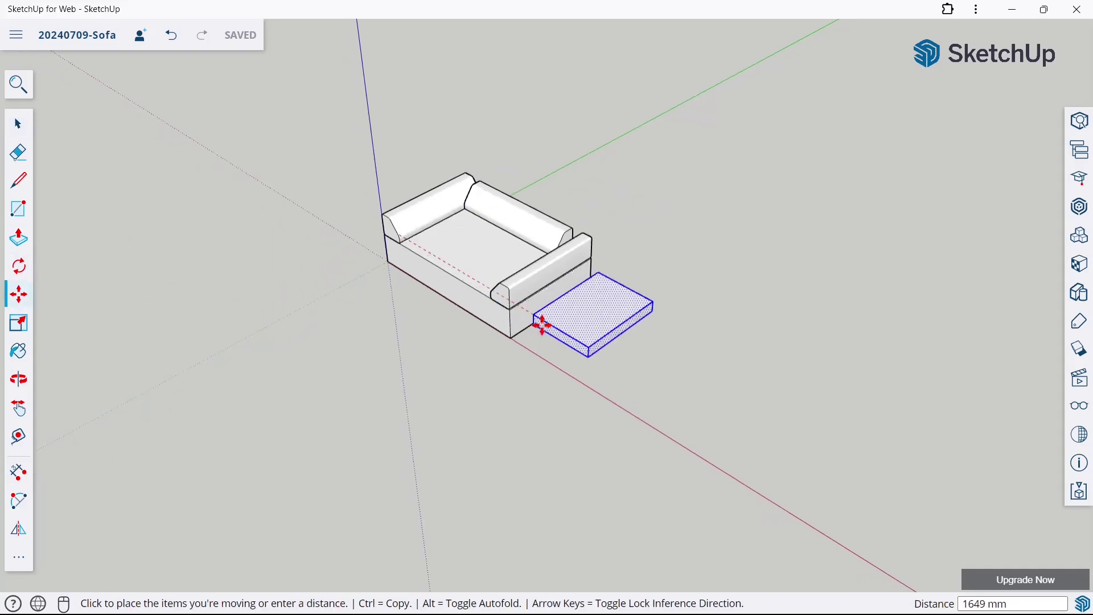
pyautogui.click(590, 353)
pyautogui.press('space')
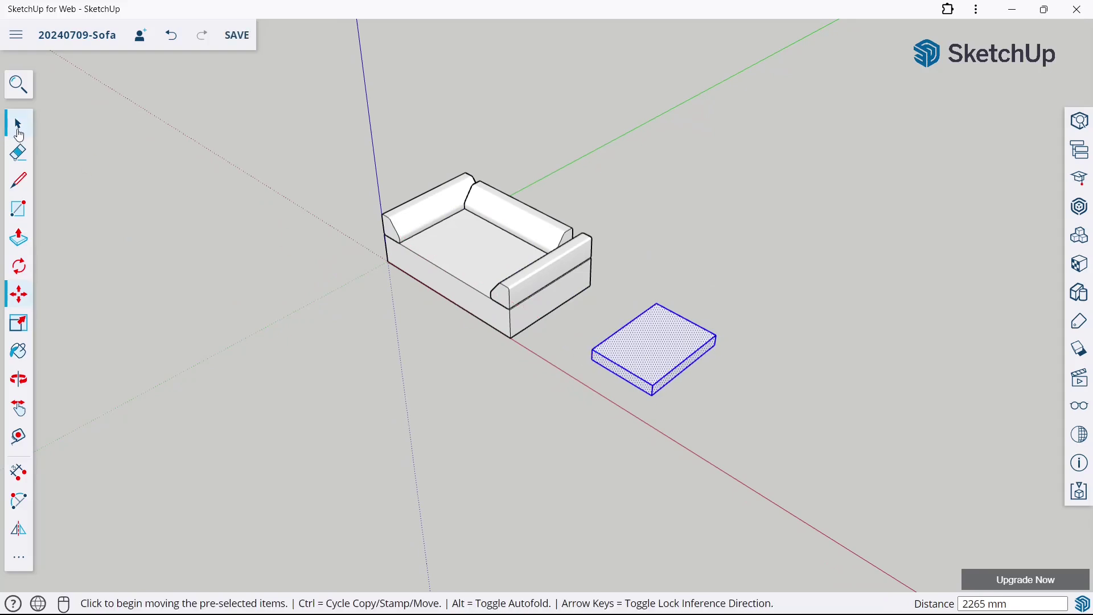
pyautogui.click(280, 267)
# Offset the outlines of the cushion's top face and the side face pointing away from the sofa inward by 25 mm.
pyautogui.scroll(5, 705, 308)
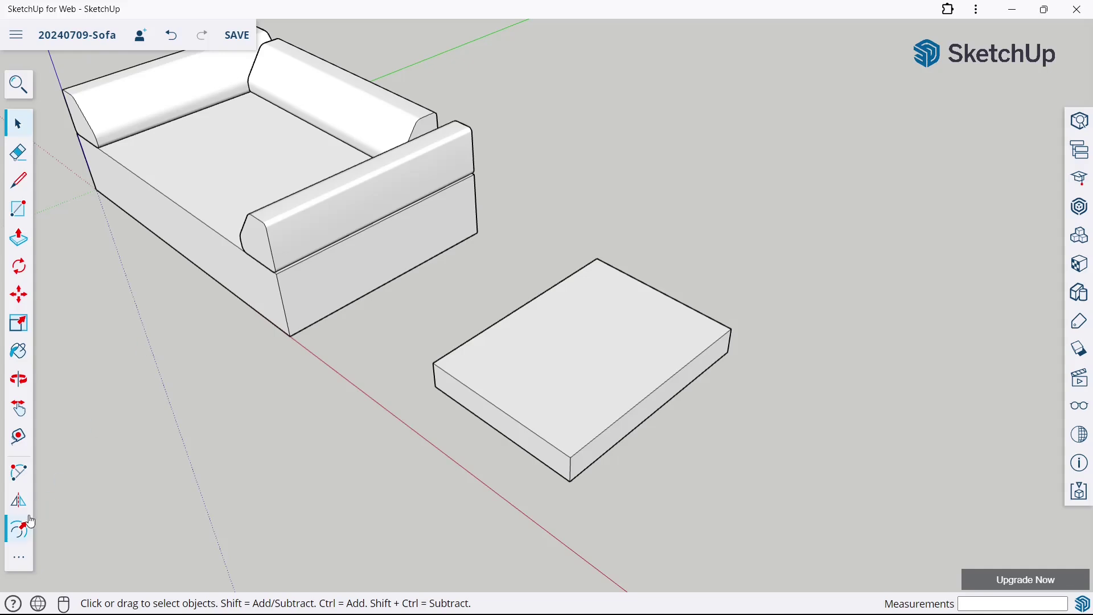
pyautogui.click(31, 522)
pyautogui.click(514, 312)
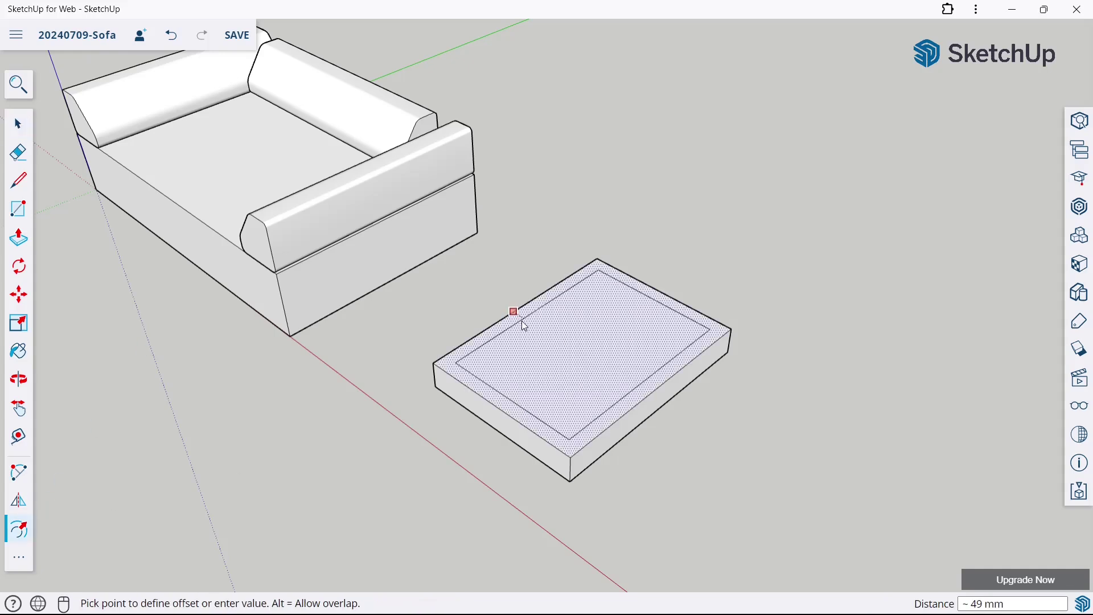
pyautogui.write('20')
pyautogui.press('Return')
pyautogui.moveTo(574, 351); pyautogui.dragTo(633, 379, button='middle')
pyautogui.click(554, 377)
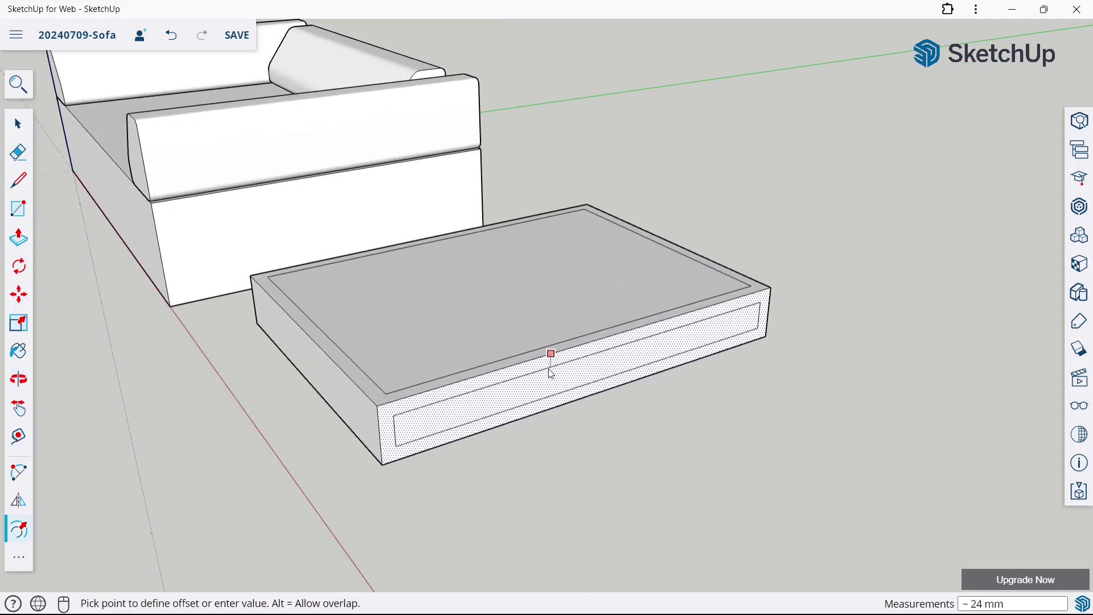
pyautogui.doubleClick(551, 373)
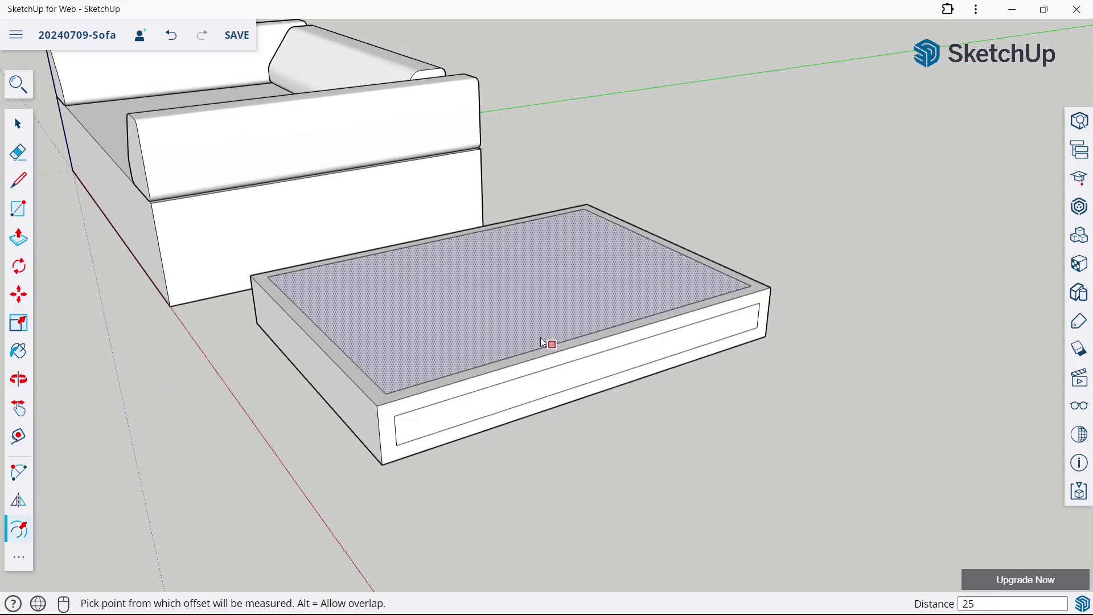
# Offset the outlines of the cushion's front, rear and remaining side faces inward by 25 mm.
pyautogui.moveTo(540, 336); pyautogui.dragTo(360, 392, button='middle')
pyautogui.click(349, 396)
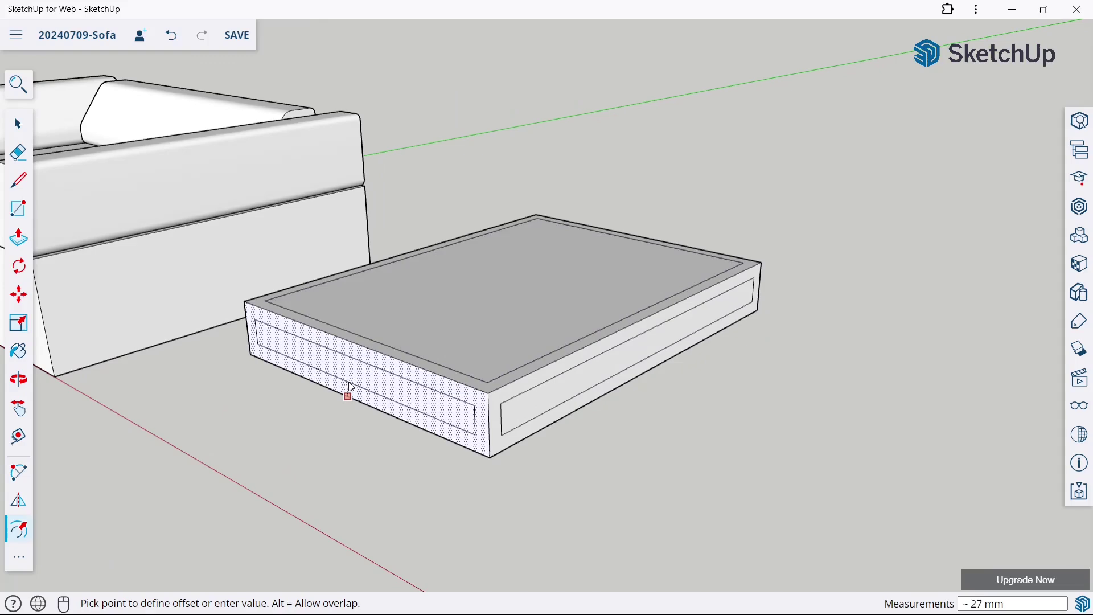
pyautogui.click(351, 387)
pyautogui.click(637, 281)
pyautogui.moveTo(637, 281); pyautogui.dragTo(313, 334, button='middle')
pyautogui.click(500, 378)
pyautogui.click(501, 393)
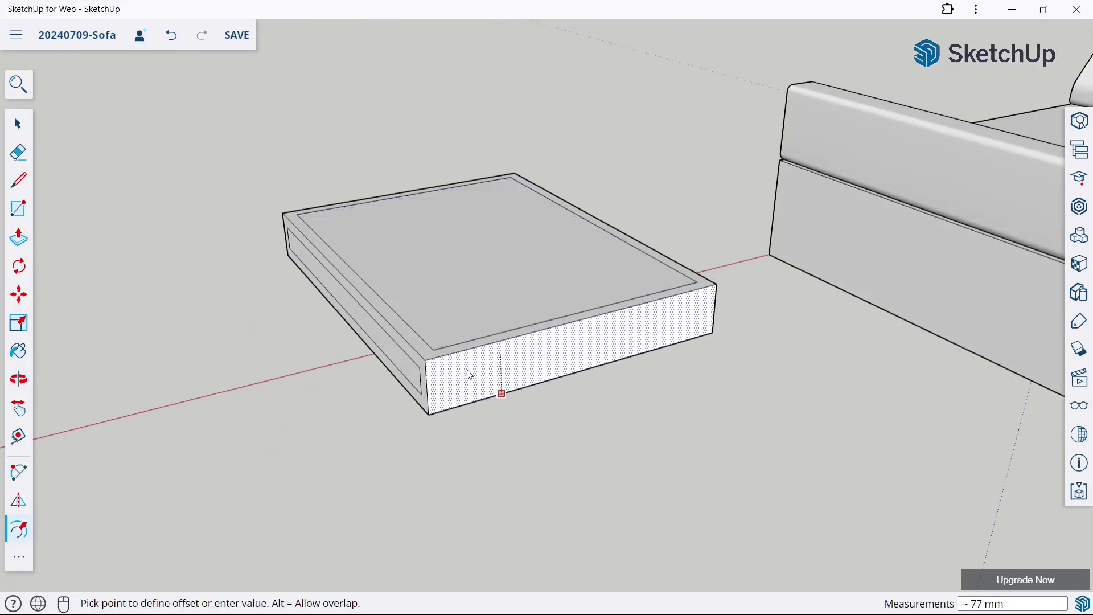
pyautogui.click(456, 398)
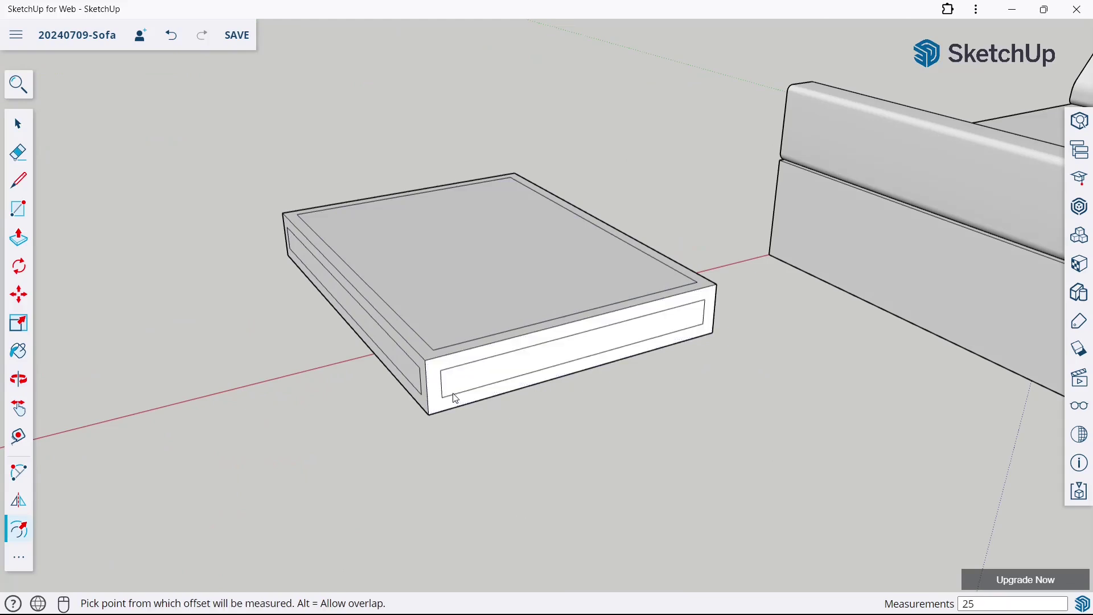
pyautogui.moveTo(642, 320); pyautogui.dragTo(583, 405, button='middle')
pyautogui.click(576, 333)
pyautogui.write('25')
pyautogui.press('Return')
# Move the inset face on top of the cushion up 25 mm along the blue axis.
pyautogui.click(28, 299)
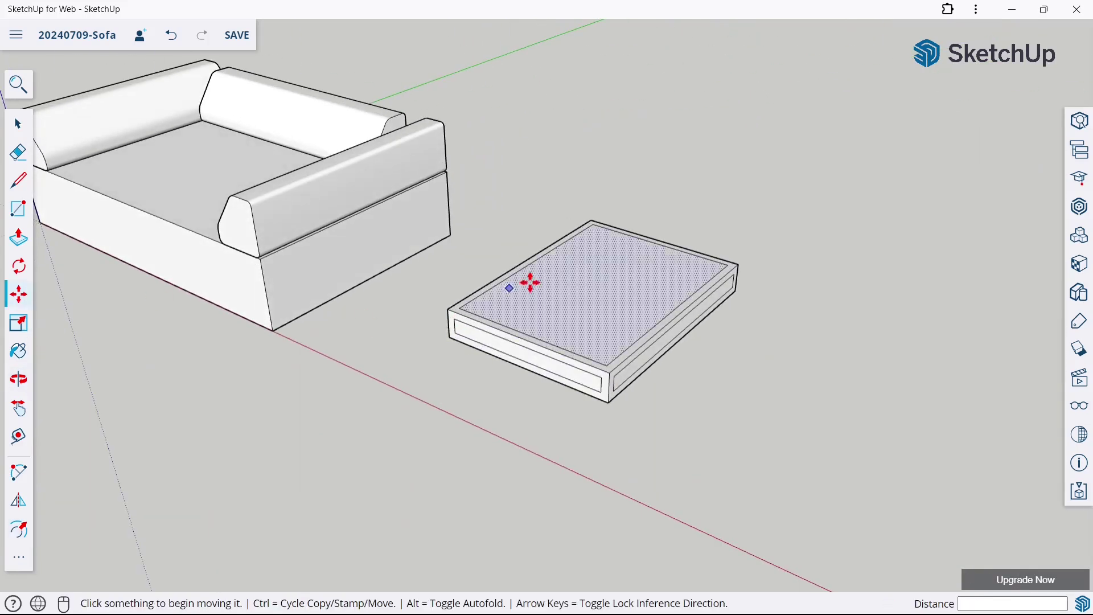
pyautogui.click(548, 291)
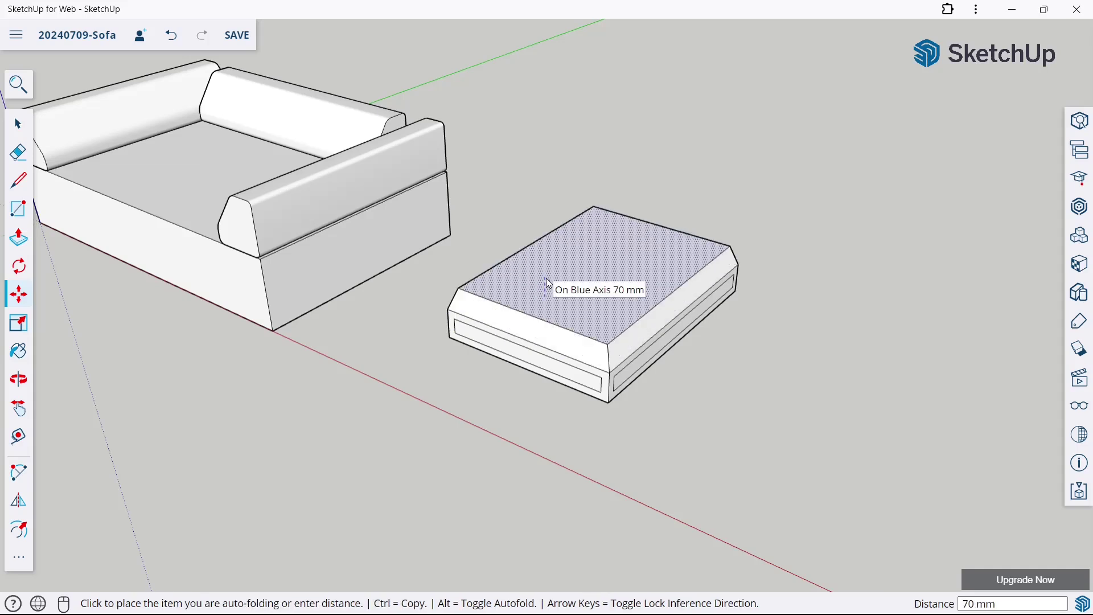
pyautogui.write('20')
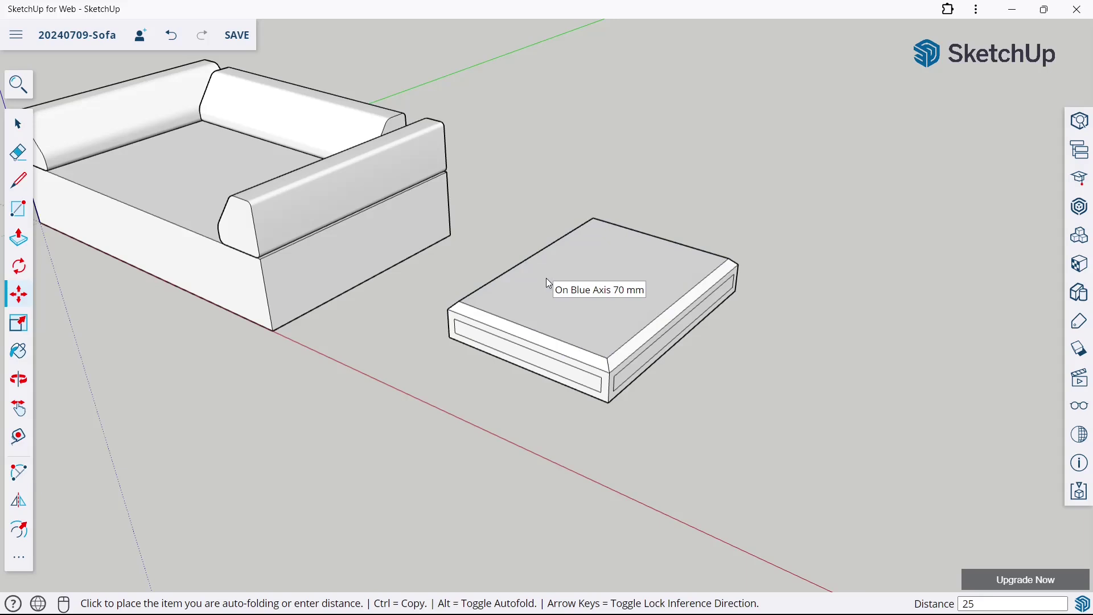
pyautogui.press('Return')
pyautogui.scroll(3, 735, 390)
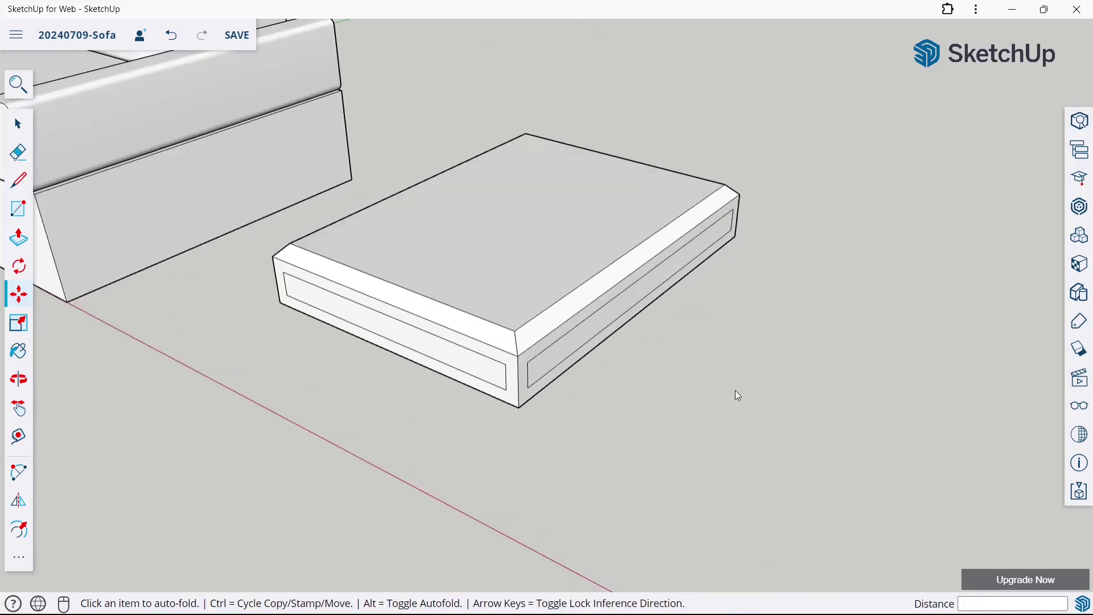
# Move the inset face on the cushion's side away from the sofa outward 25 mm, and move the front inset face outward too.
pyautogui.click(577, 346)
pyautogui.click(585, 349)
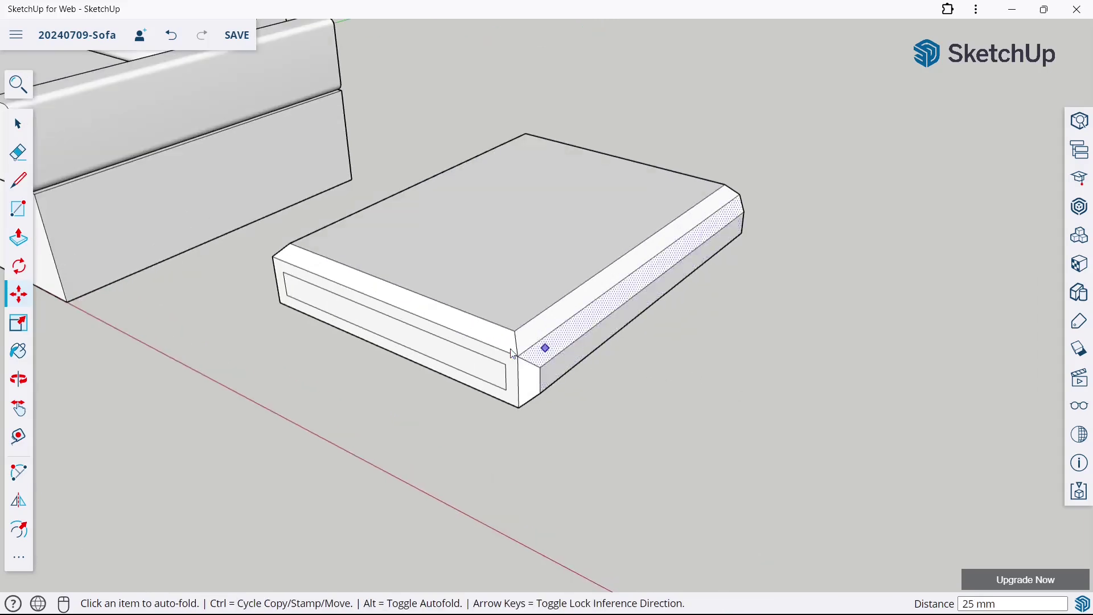
pyautogui.click(482, 372)
# Move the inset faces on the cushion's sofa-facing side and rear outward to match the other sides.
pyautogui.moveTo(468, 376); pyautogui.dragTo(544, 337, button='middle')
pyautogui.moveTo(354, 370); pyautogui.dragTo(381, 357, button='middle')
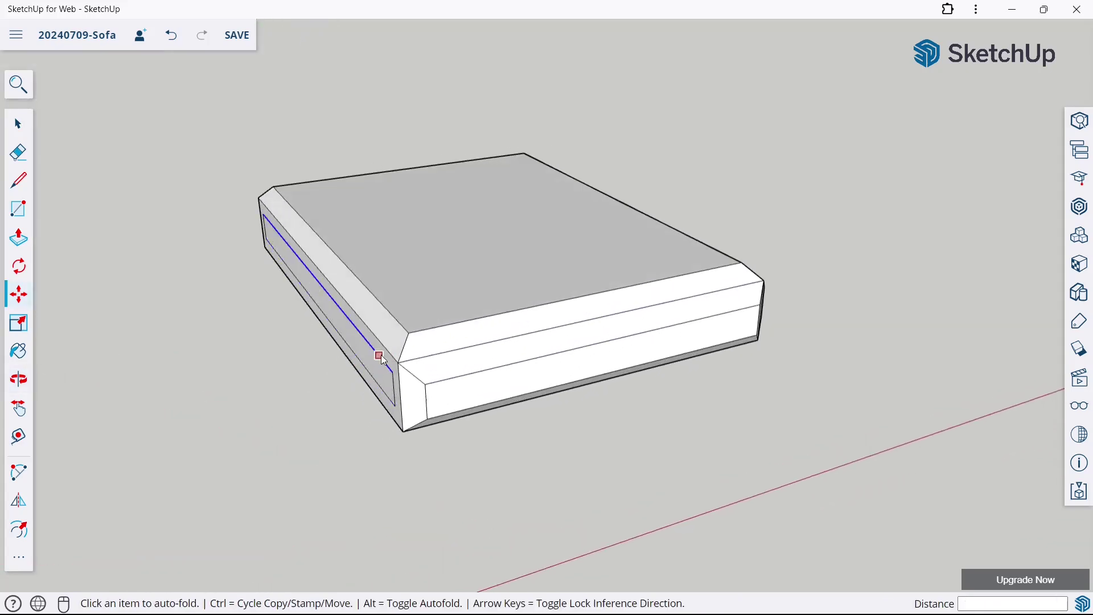
pyautogui.click(369, 366)
pyautogui.click(369, 366)
pyautogui.click(370, 366)
pyautogui.click(346, 367)
pyautogui.scroll(-3, 507, 272)
pyautogui.moveTo(507, 273); pyautogui.dragTo(308, 311, button='middle')
pyautogui.moveTo(621, 312); pyautogui.dragTo(385, 300, button='middle')
pyautogui.scroll(7, 694, 289)
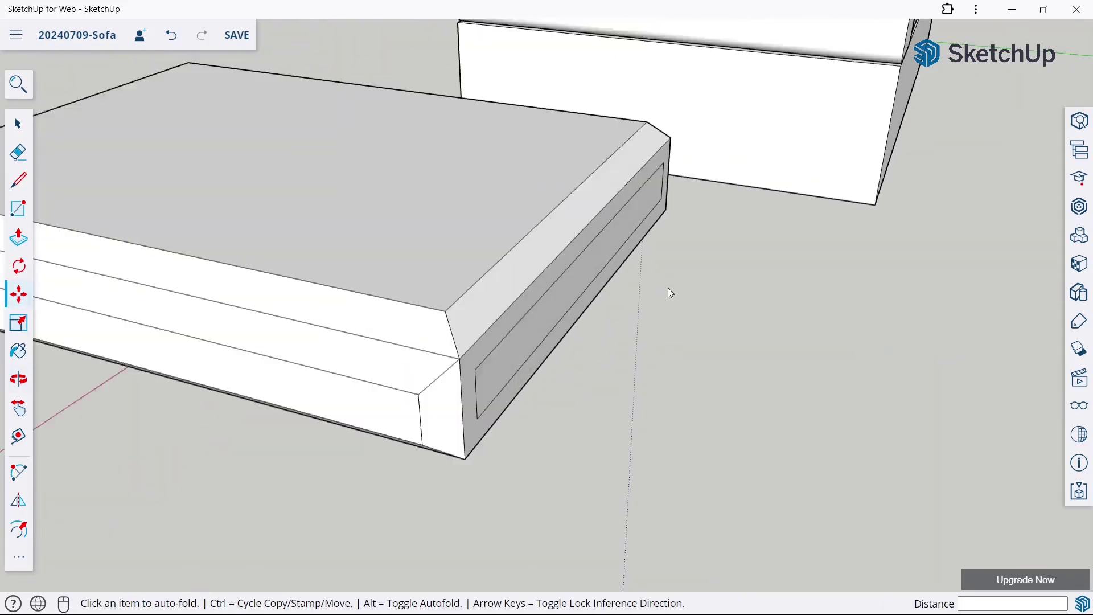
pyautogui.click(572, 283)
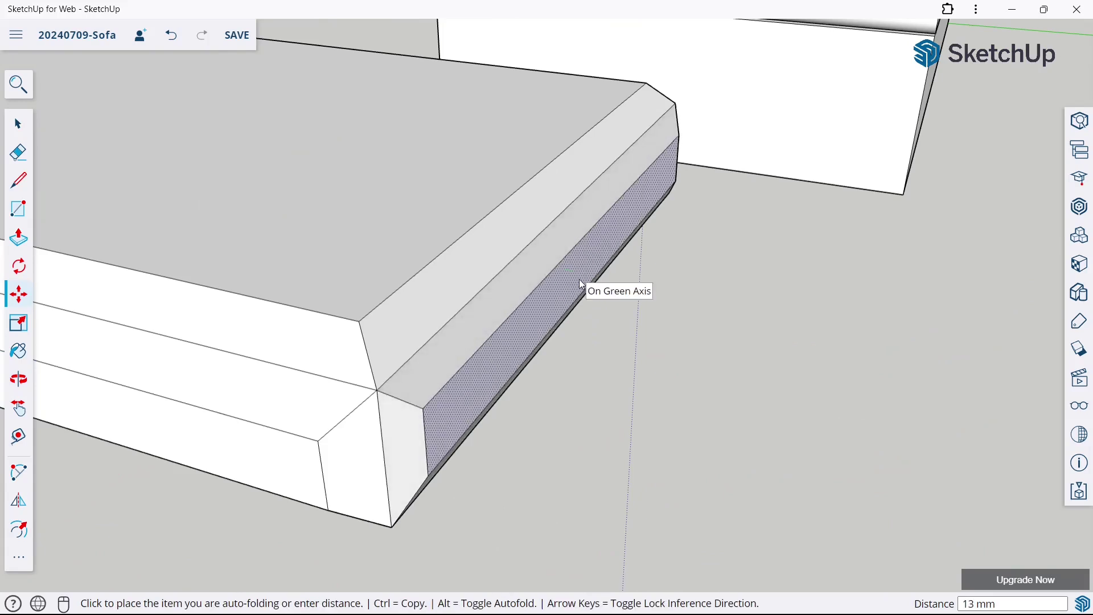
pyautogui.click(582, 281)
# Soften and smooth the long edges around the cushion's top and sides with the Eraser.
pyautogui.scroll(-4, 601, 283)
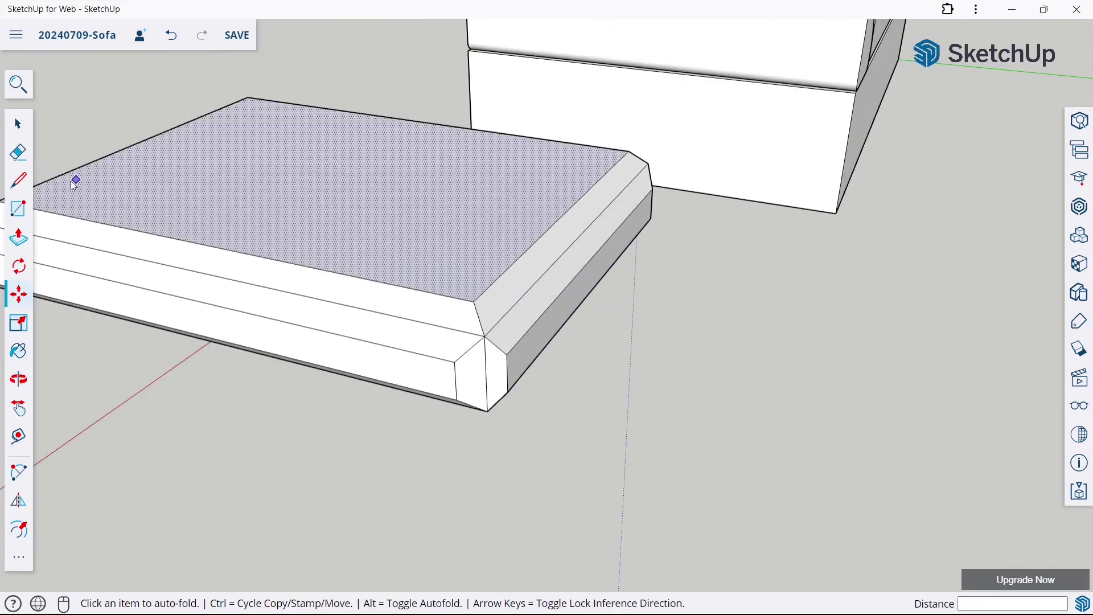
pyautogui.click(19, 164)
pyautogui.scroll(-3, 528, 296)
pyautogui.scroll(1, 528, 295)
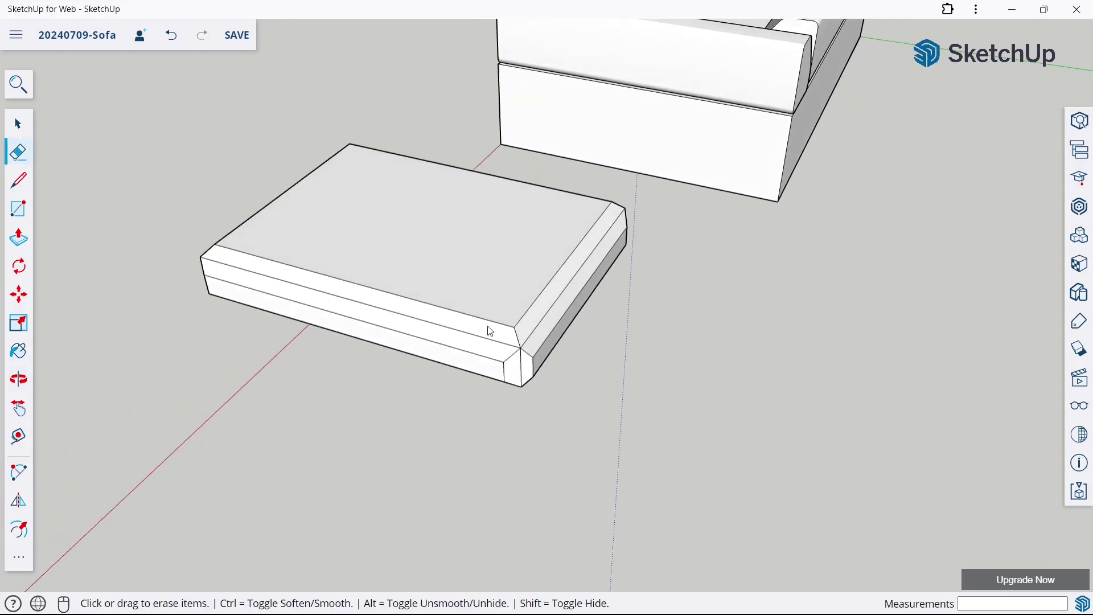
pyautogui.scroll(3, 439, 274)
pyautogui.keyDown('ctrl'); pyautogui.moveTo(439, 276); pyautogui.dragTo(387, 433); pyautogui.keyUp('ctrl')
pyautogui.moveTo(522, 391)
pyautogui.mouseDown(button='middle')
pyautogui.moveTo(612, 261)
pyautogui.moveTo(555, 247)
pyautogui.mouseUp(button='middle')
pyautogui.moveTo(555, 247)
pyautogui.keyDown('ctrl'); pyautogui.mouseDown()
pyautogui.moveTo(578, 430)
pyautogui.moveTo(505, 316)
pyautogui.moveTo(510, 390)
pyautogui.mouseUp(); pyautogui.keyUp('ctrl')
pyautogui.moveTo(510, 391)
pyautogui.mouseDown(button='middle')
pyautogui.moveTo(510, 268)
pyautogui.moveTo(528, 238)
pyautogui.mouseUp(button='middle')
pyautogui.keyDown('ctrl'); pyautogui.moveTo(528, 238); pyautogui.dragTo(466, 275); pyautogui.keyUp('ctrl')
pyautogui.moveTo(466, 275)
pyautogui.mouseDown(button='middle')
pyautogui.moveTo(464, 240)
pyautogui.moveTo(605, 309)
pyautogui.moveTo(783, 330)
pyautogui.mouseUp(button='middle')
pyautogui.keyDown('ctrl'); pyautogui.moveTo(783, 331); pyautogui.dragTo(592, 333); pyautogui.keyUp('ctrl')
# Soften and smooth the remaining short edges at the cushion's corners, undoing any accidental erasures.
pyautogui.moveTo(678, 313); pyautogui.dragTo(658, 262, button='middle')
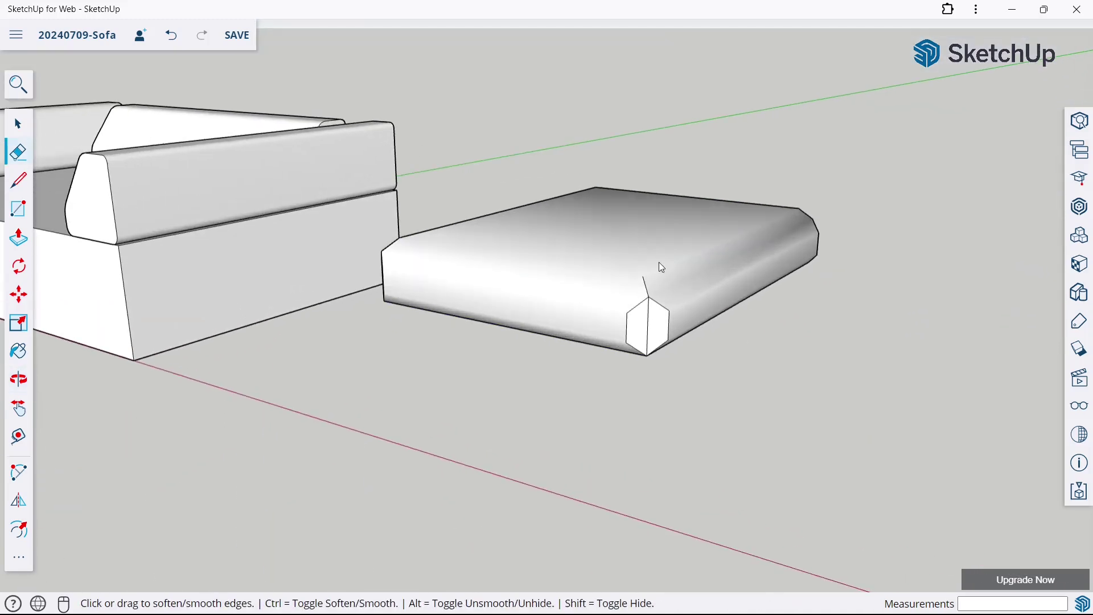
pyautogui.keyDown('ctrl'); pyautogui.moveTo(659, 262); pyautogui.dragTo(664, 306); pyautogui.keyUp('ctrl')
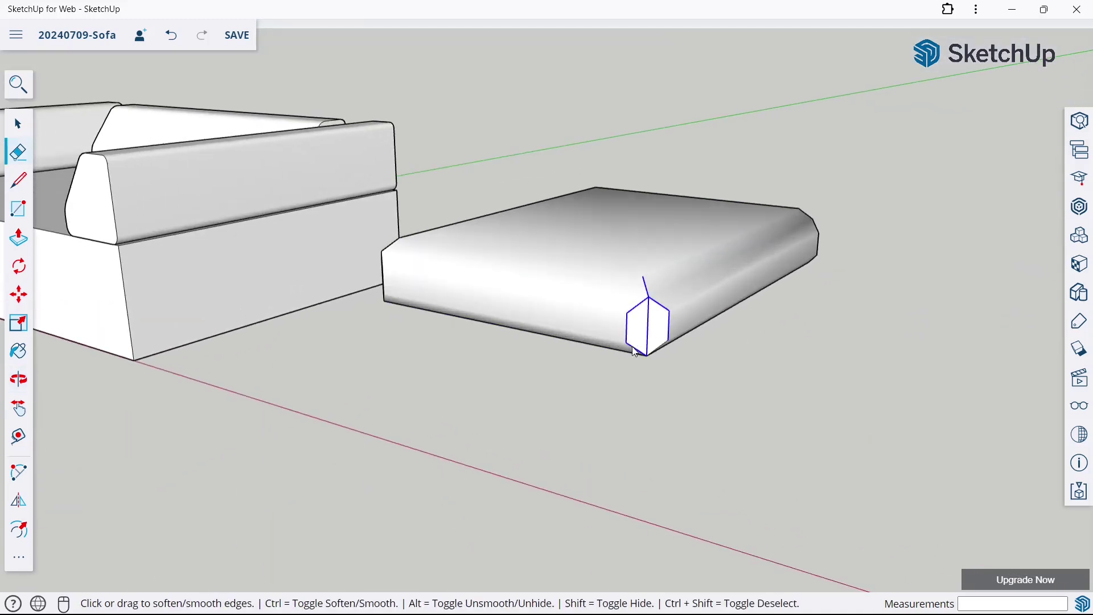
pyautogui.keyDown('ctrl'); pyautogui.moveTo(665, 354); pyautogui.dragTo(664, 355); pyautogui.keyUp('ctrl')
pyautogui.moveTo(665, 354)
pyautogui.mouseDown(button='middle')
pyautogui.moveTo(732, 309)
pyautogui.moveTo(542, 259)
pyautogui.moveTo(786, 325)
pyautogui.mouseUp(button='middle')
pyautogui.moveTo(627, 311)
pyautogui.mouseDown()
pyautogui.moveTo(544, 260)
pyautogui.moveTo(574, 290)
pyautogui.mouseUp()
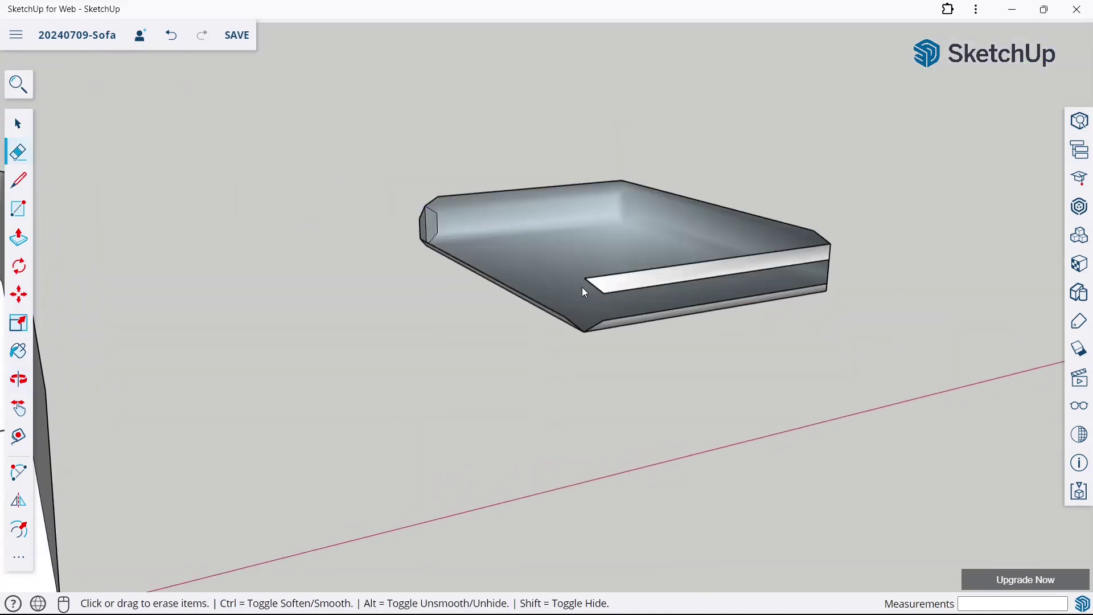
pyautogui.hotkey('ctrl', 'z')
pyautogui.moveTo(562, 241)
pyautogui.keyDown('ctrl'); pyautogui.mouseDown()
pyautogui.moveTo(539, 287)
pyautogui.moveTo(615, 318)
pyautogui.moveTo(565, 319)
pyautogui.mouseUp(); pyautogui.keyUp('ctrl')
pyautogui.moveTo(565, 319)
pyautogui.mouseDown(button='middle')
pyautogui.moveTo(646, 224)
pyautogui.moveTo(599, 295)
pyautogui.moveTo(649, 169)
pyautogui.moveTo(601, 327)
pyautogui.moveTo(542, 132)
pyautogui.moveTo(637, 261)
pyautogui.moveTo(337, 334)
pyautogui.moveTo(361, 254)
pyautogui.moveTo(608, 139)
pyautogui.moveTo(838, 433)
pyautogui.moveTo(542, 357)
pyautogui.moveTo(666, 378)
pyautogui.moveTo(609, 347)
pyautogui.mouseUp(button='middle')
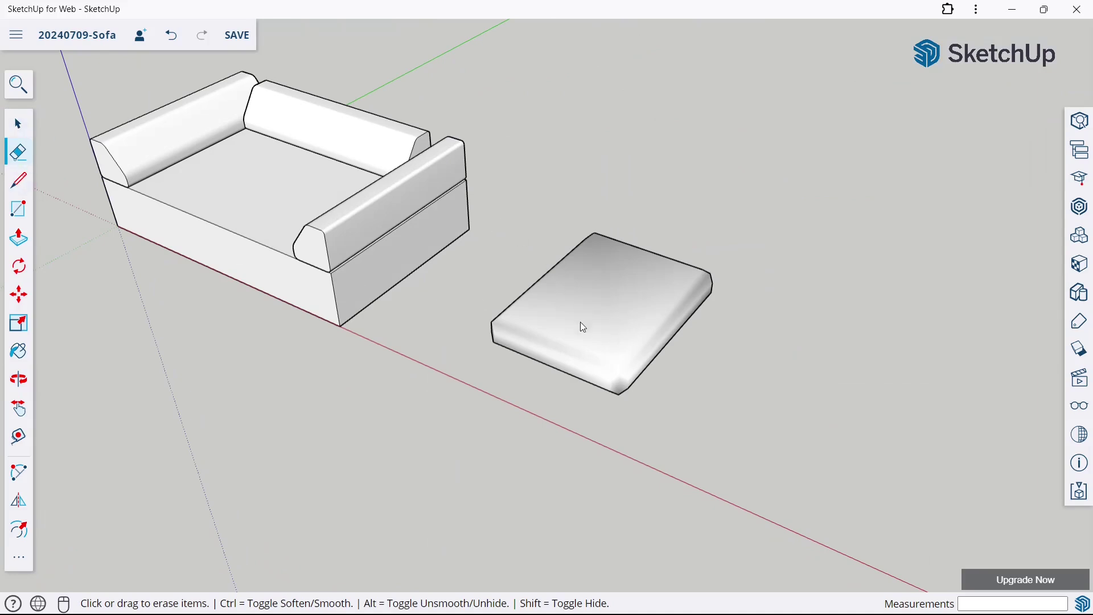
pyautogui.moveTo(561, 300); pyautogui.dragTo(692, 430)
pyautogui.hotkey('ctrl', 'z')
# Select all the connected cushion geometry and make it a group.
pyautogui.click(10, 121)
pyautogui.tripleClick(538, 292)
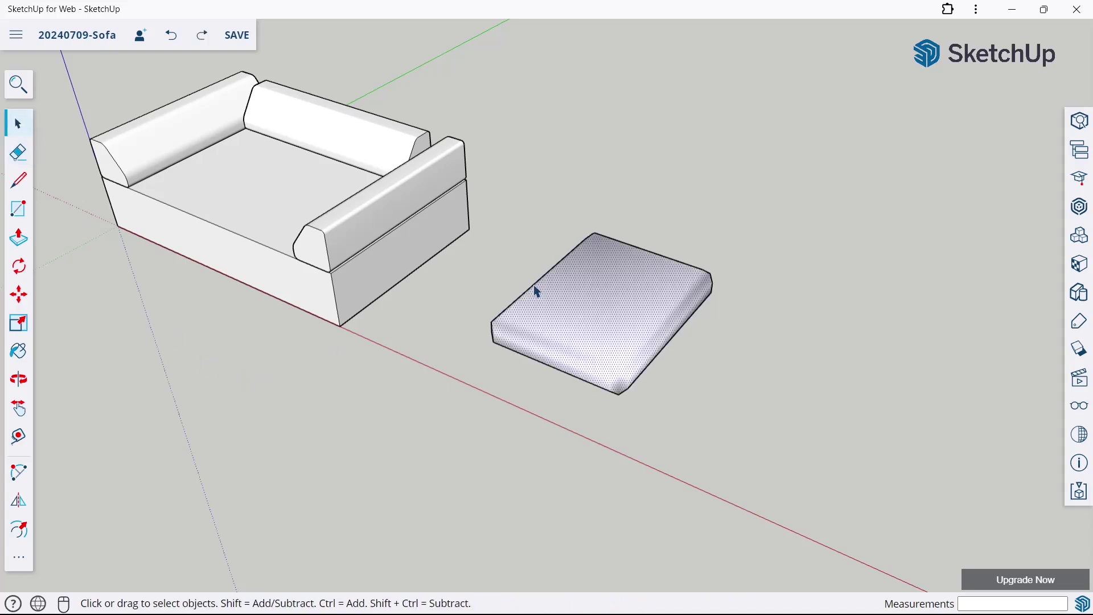
pyautogui.rightClick(559, 292)
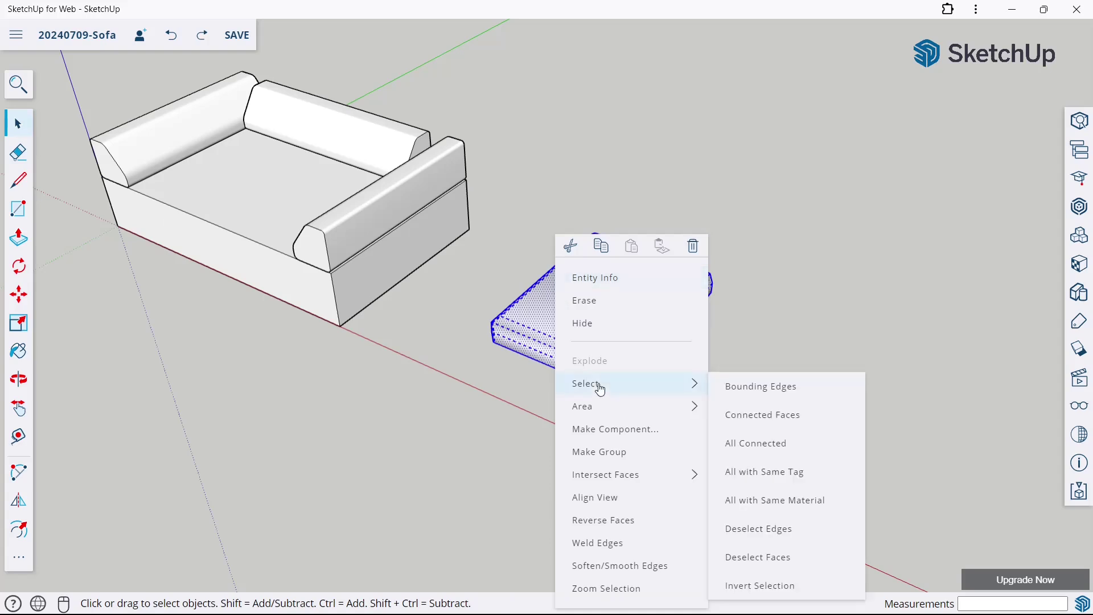
pyautogui.click(608, 454)
# Move the cushion group by its lower front corner back onto the seat, beside the armrest's lower front inner corner.
pyautogui.click(19, 290)
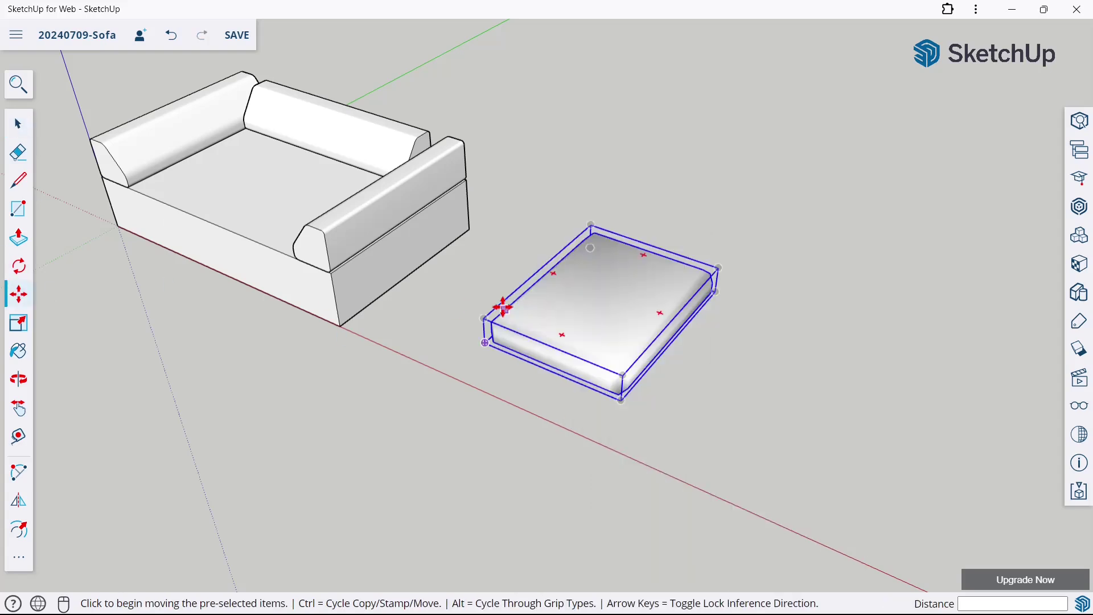
pyautogui.click(487, 347)
pyautogui.scroll(-2, 580, 313)
pyautogui.scroll(3, 250, 225)
pyautogui.moveTo(256, 229); pyautogui.dragTo(447, 238, button='middle')
pyautogui.scroll(2, 303, 274)
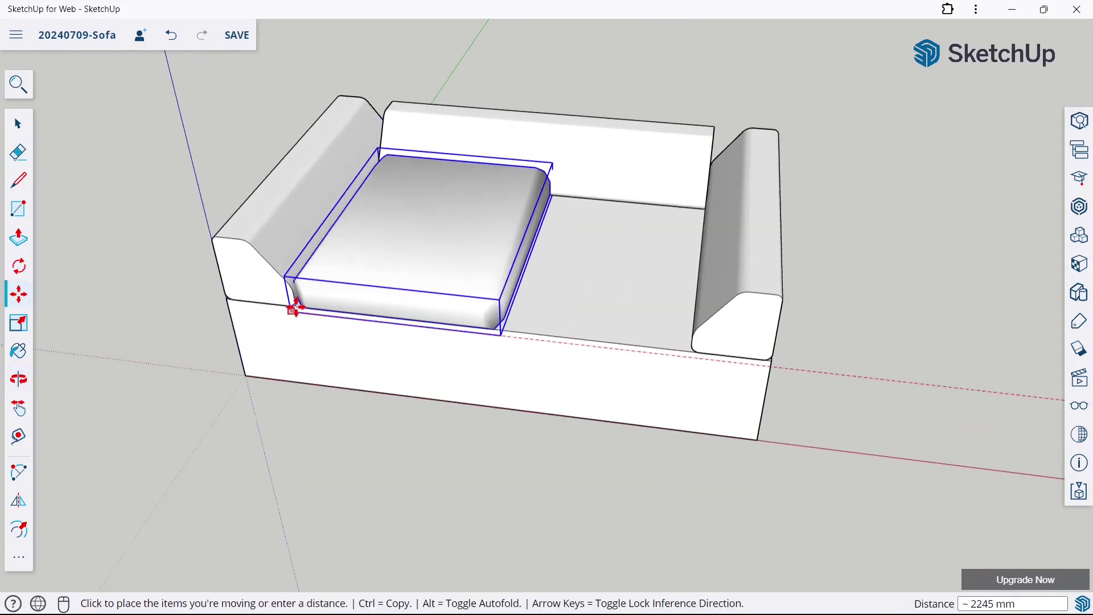
pyautogui.click(302, 307)
# Try to move the cushion group along the green axis beside the armrest, and undo the move.
pyautogui.moveTo(302, 307); pyautogui.dragTo(397, 309, button='middle')
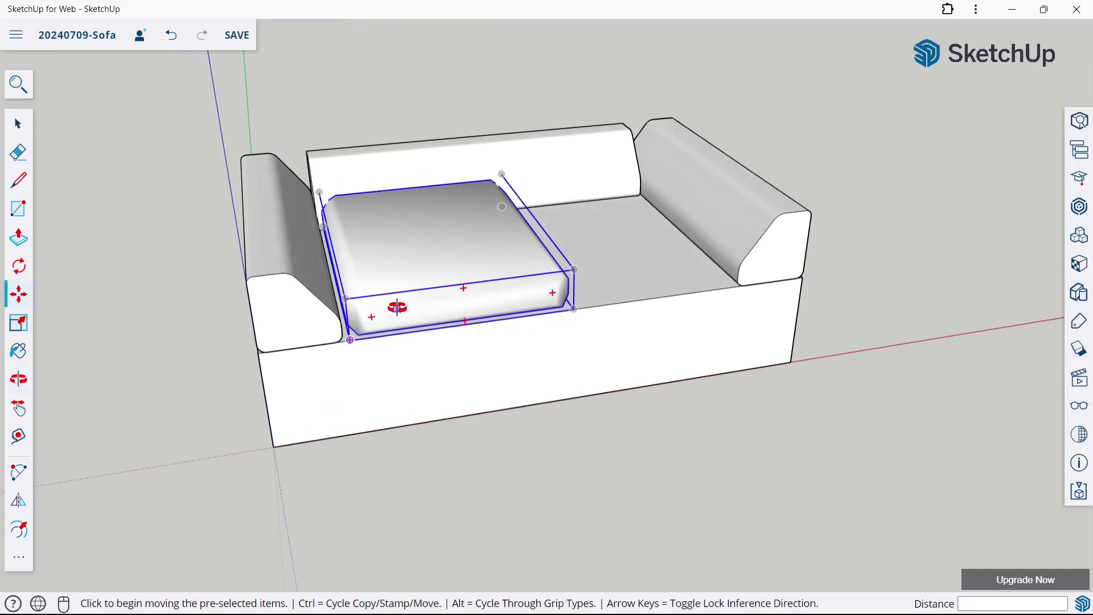
pyautogui.scroll(-2, 379, 214)
pyautogui.scroll(4, 391, 260)
pyautogui.moveTo(376, 241); pyautogui.dragTo(359, 252, button='middle')
pyautogui.scroll(3, 276, 254)
pyautogui.click(295, 240)
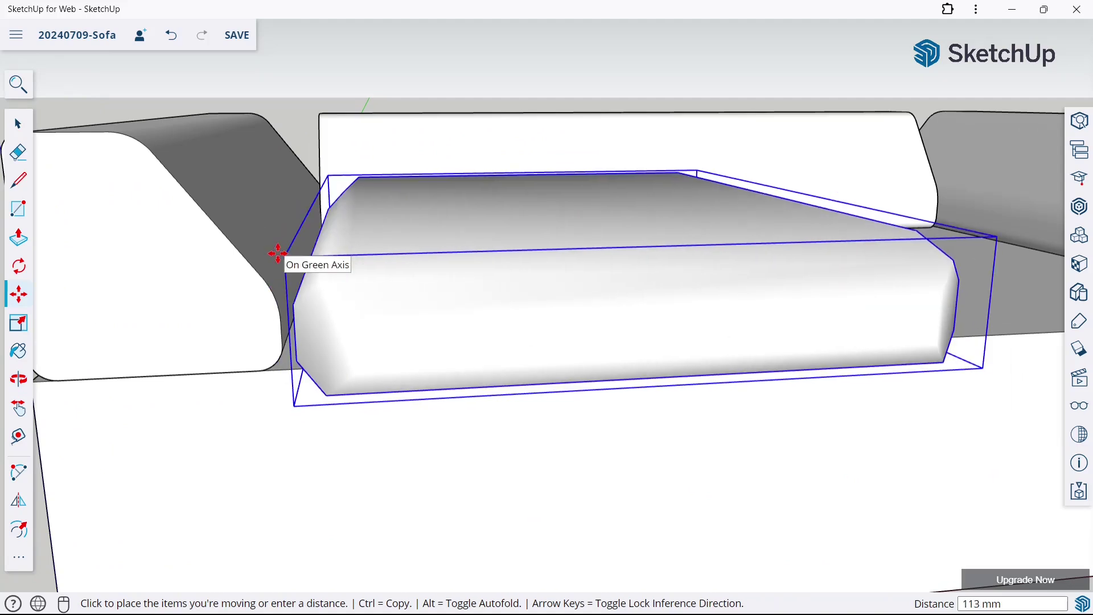
pyautogui.click(278, 253)
pyautogui.moveTo(317, 355); pyautogui.dragTo(329, 321, button='middle')
pyautogui.hotkey('ctrl', 'z')
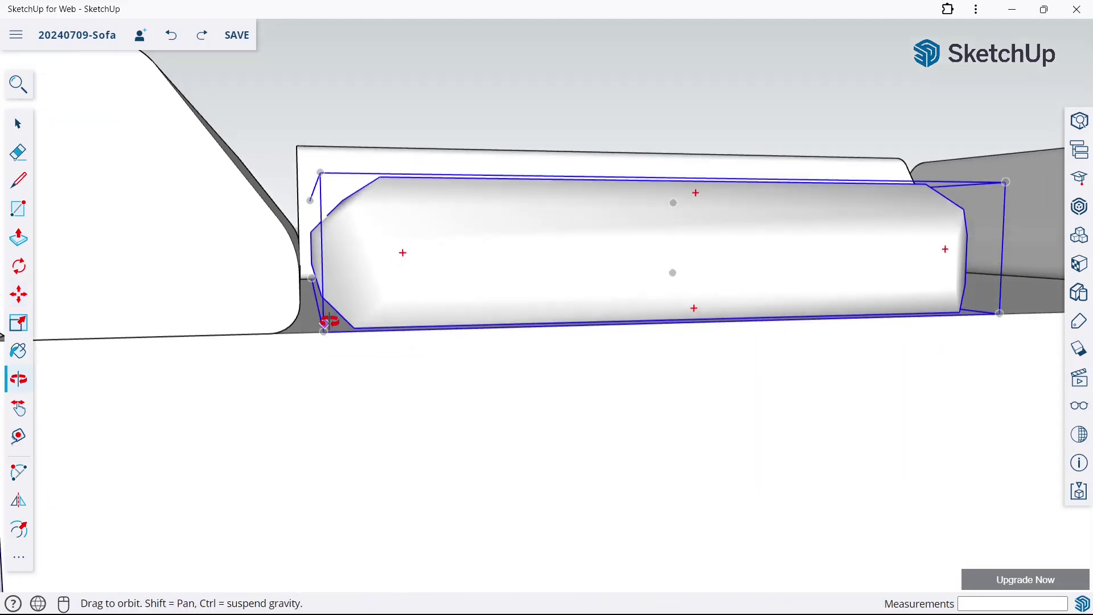
# Move the cushion group sideways about 18 mm against the armrest's inner side, undoing any accidental further move.
pyautogui.press('m')
pyautogui.scroll(3, 316, 300)
pyautogui.click(330, 293)
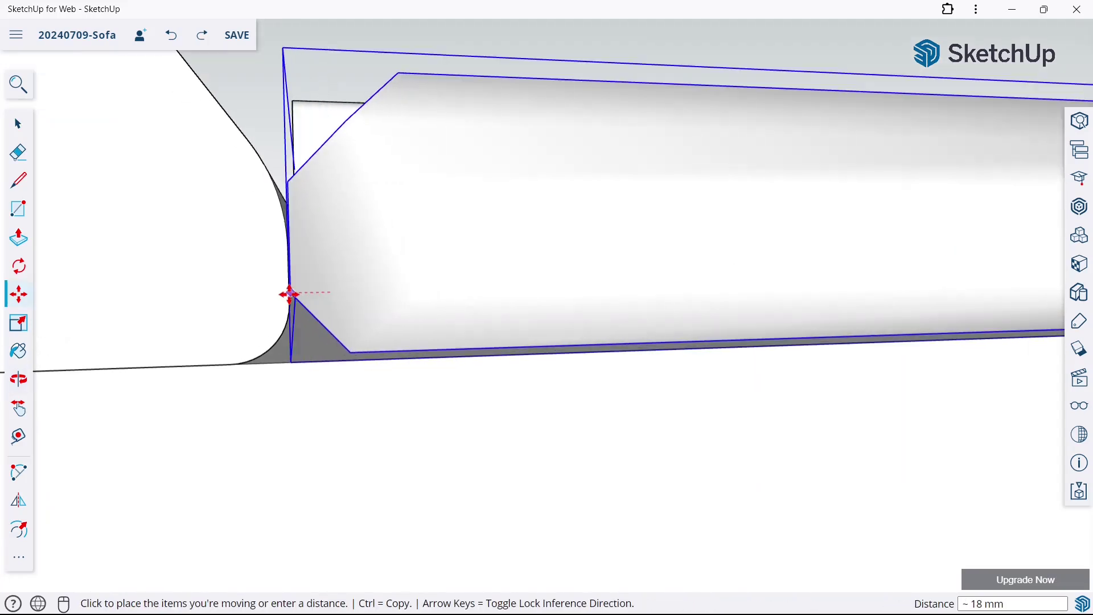
pyautogui.click(297, 295)
pyautogui.scroll(-3, 315, 285)
pyautogui.click(3, 113)
pyautogui.click(377, 78)
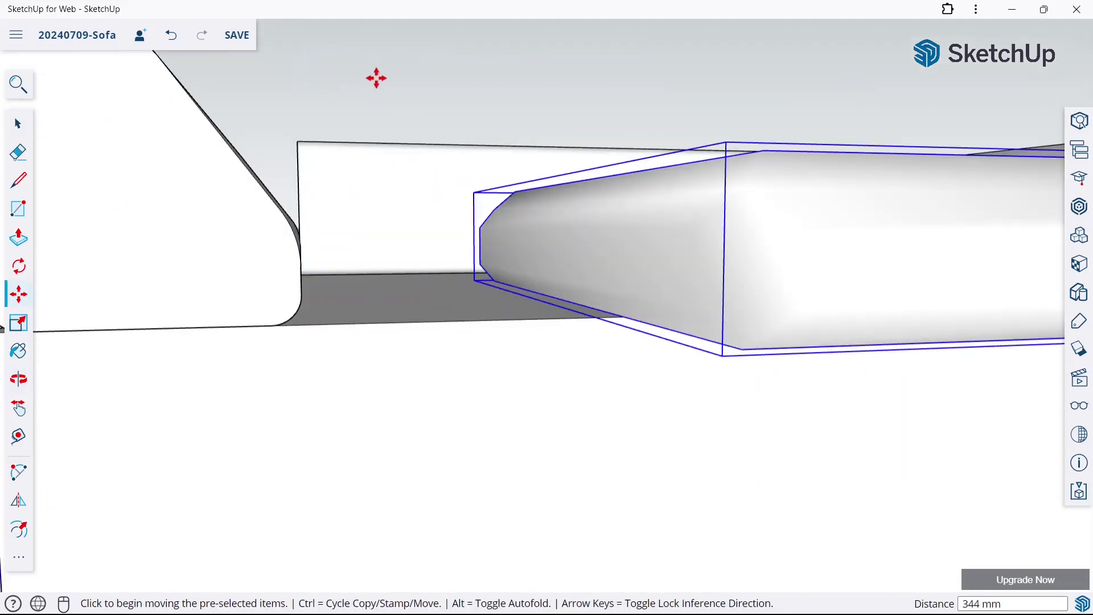
pyautogui.press('Escape')
pyautogui.hotkey('ctrl', 'z')
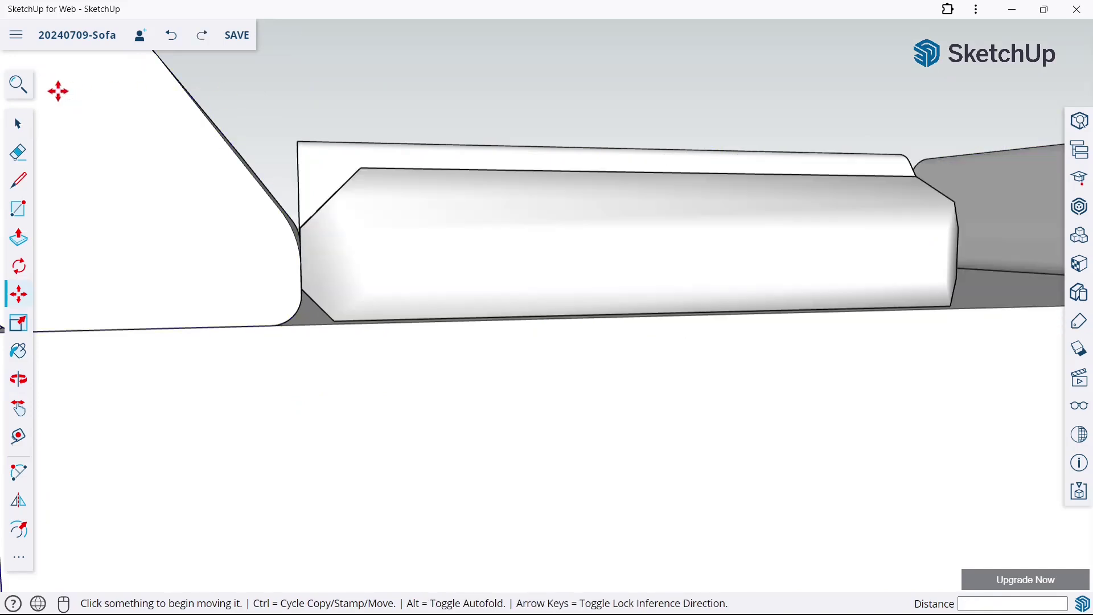
# Copy the cushion group 605 mm along the red axis from its lower front corner to fill the other half of the seat.
pyautogui.press('space')
pyautogui.scroll(-3, 521, 114)
pyautogui.moveTo(524, 135); pyautogui.dragTo(524, 285, button='middle')
pyautogui.doubleClick(541, 237)
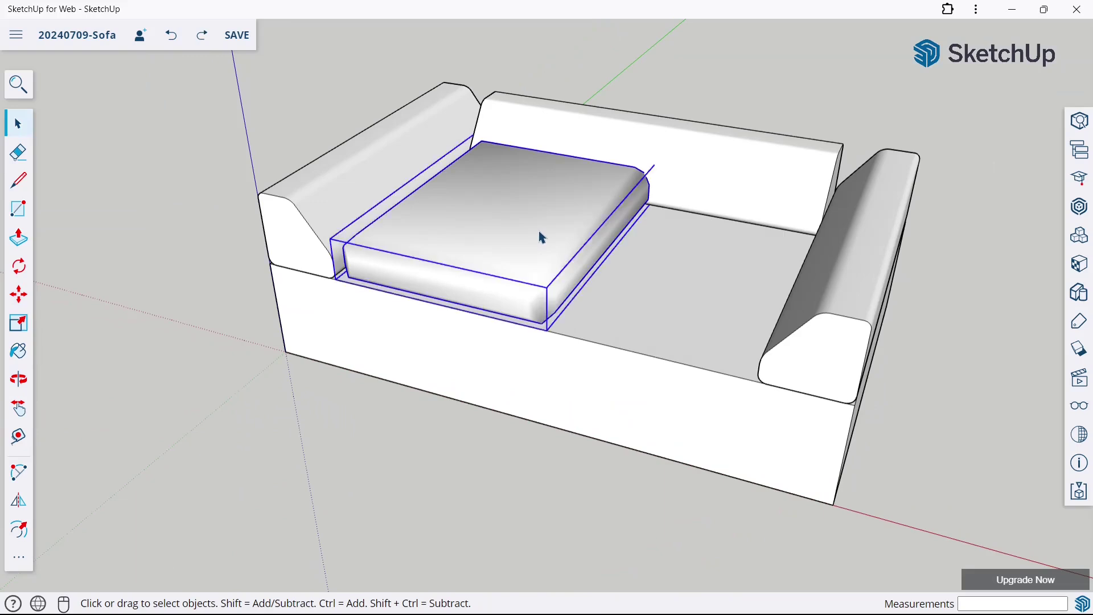
pyautogui.click(147, 147)
pyautogui.click(444, 214)
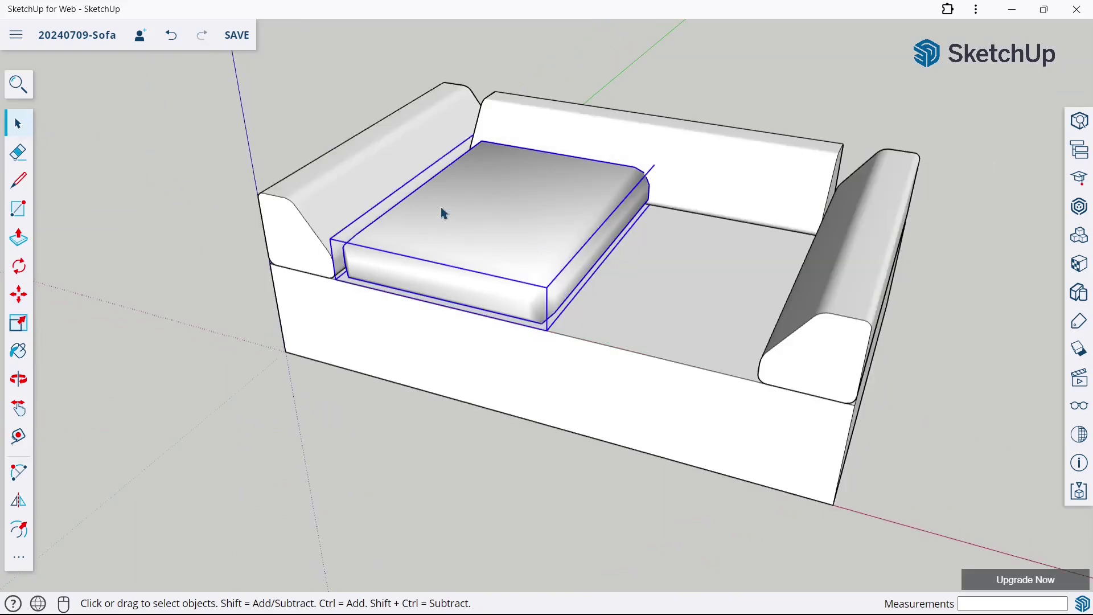
pyautogui.click(13, 295)
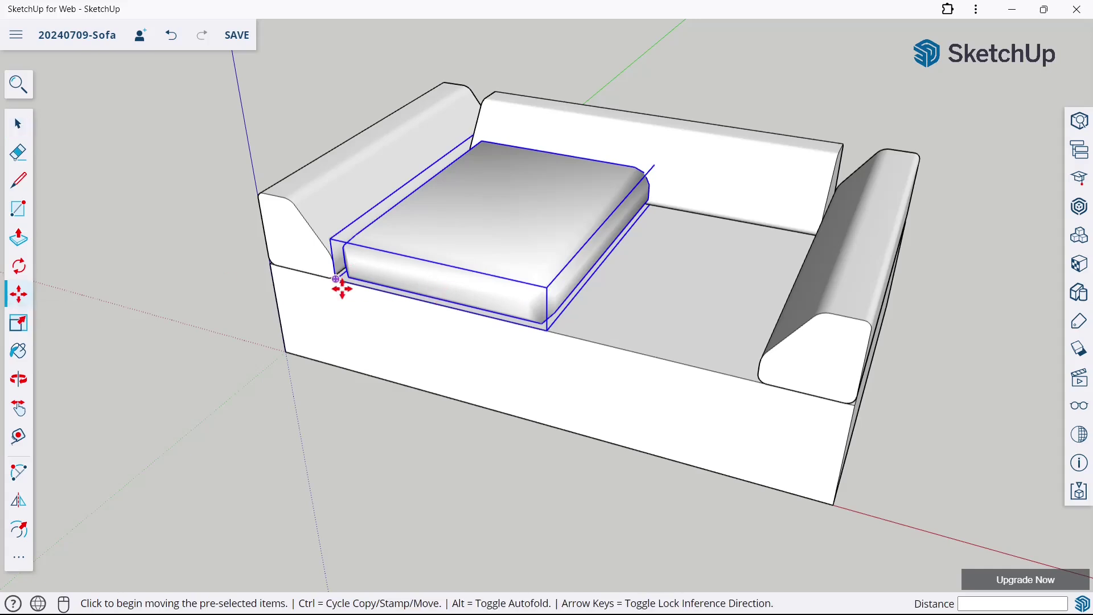
pyautogui.click(333, 278)
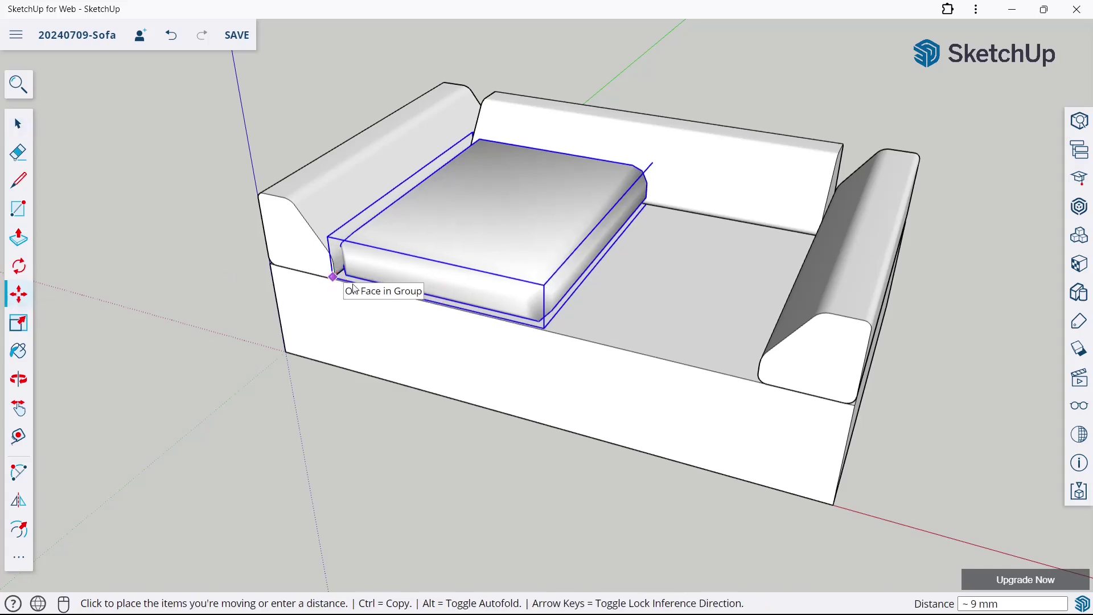
pyautogui.press('ctrl')
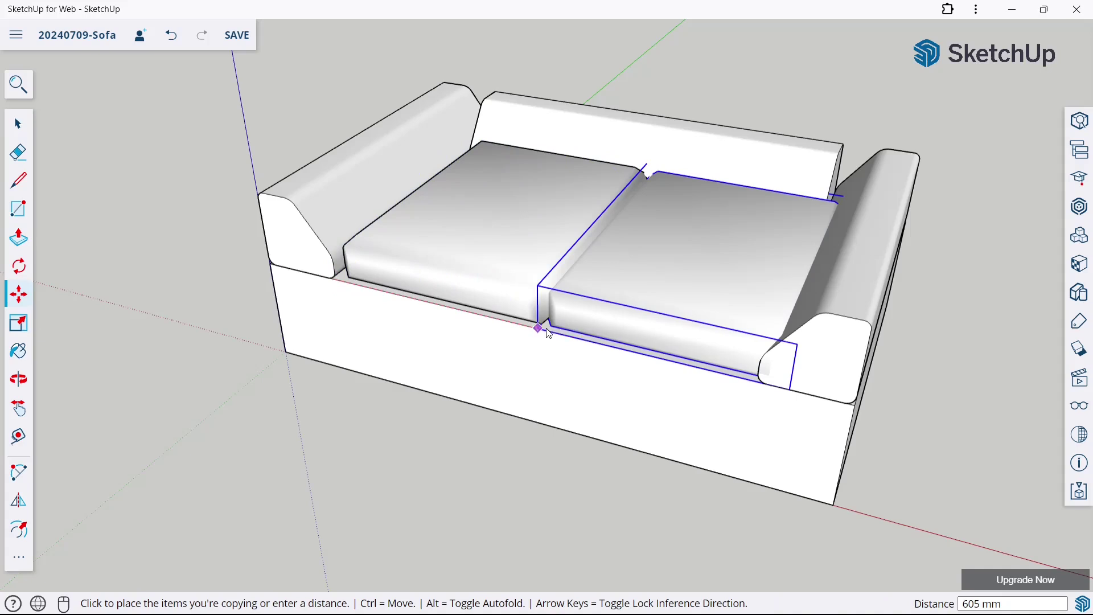
pyautogui.click(547, 329)
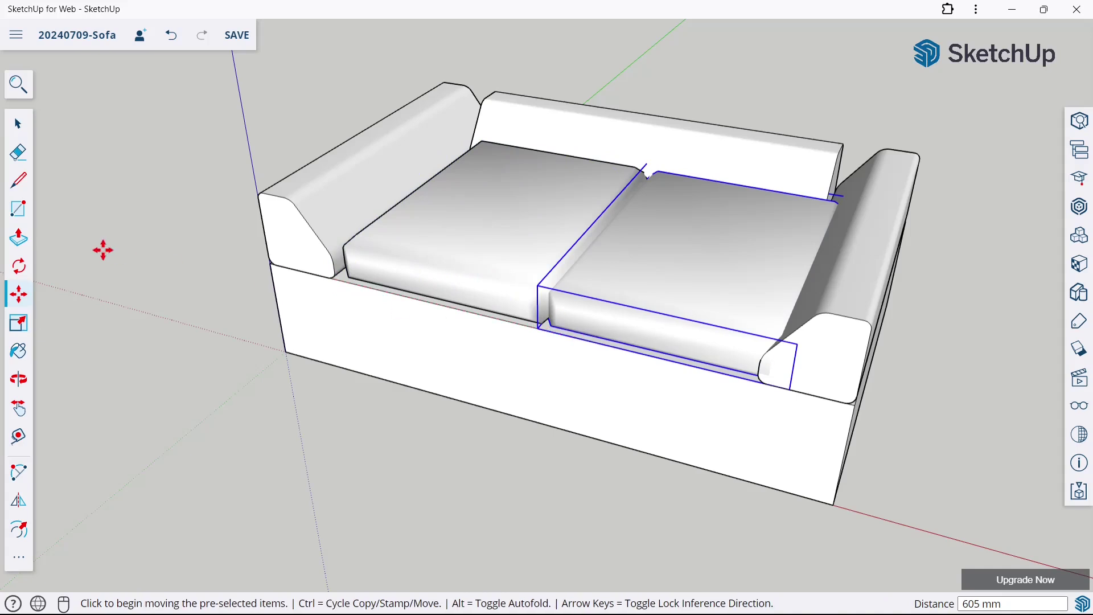
pyautogui.click(18, 124)
pyautogui.click(218, 140)
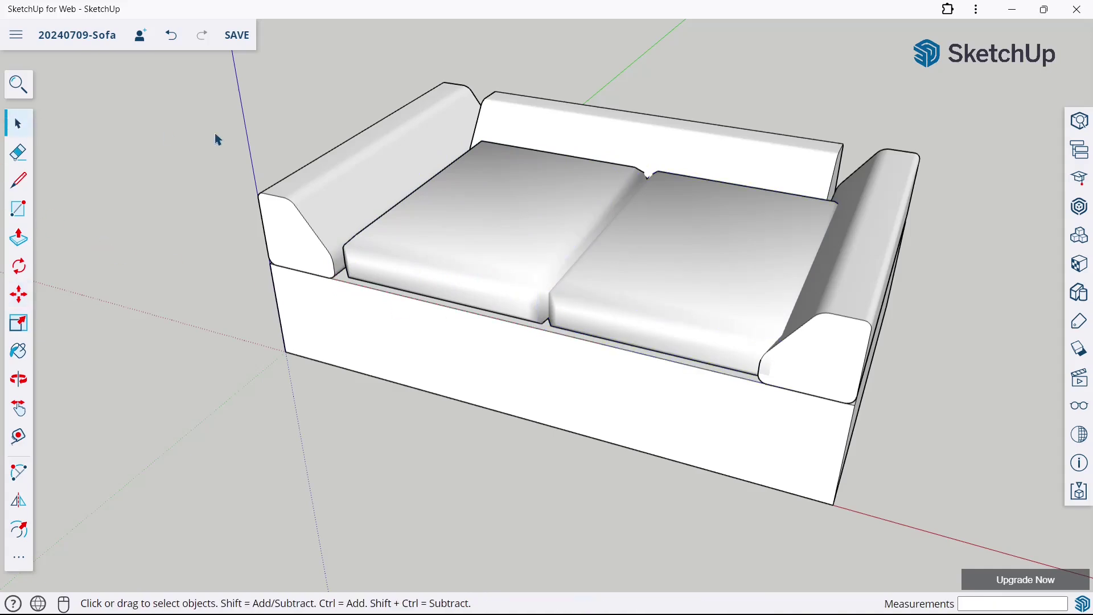
# Move the original cushion along the red axis into its adjacent armrest, in two moves of 25 mm each.
pyautogui.moveTo(794, 304); pyautogui.dragTo(725, 307, button='middle')
pyautogui.press('o')
pyautogui.moveTo(429, 242); pyautogui.dragTo(434, 248, button='middle')
pyautogui.scroll(1, 434, 248)
pyautogui.scroll(2, 353, 285)
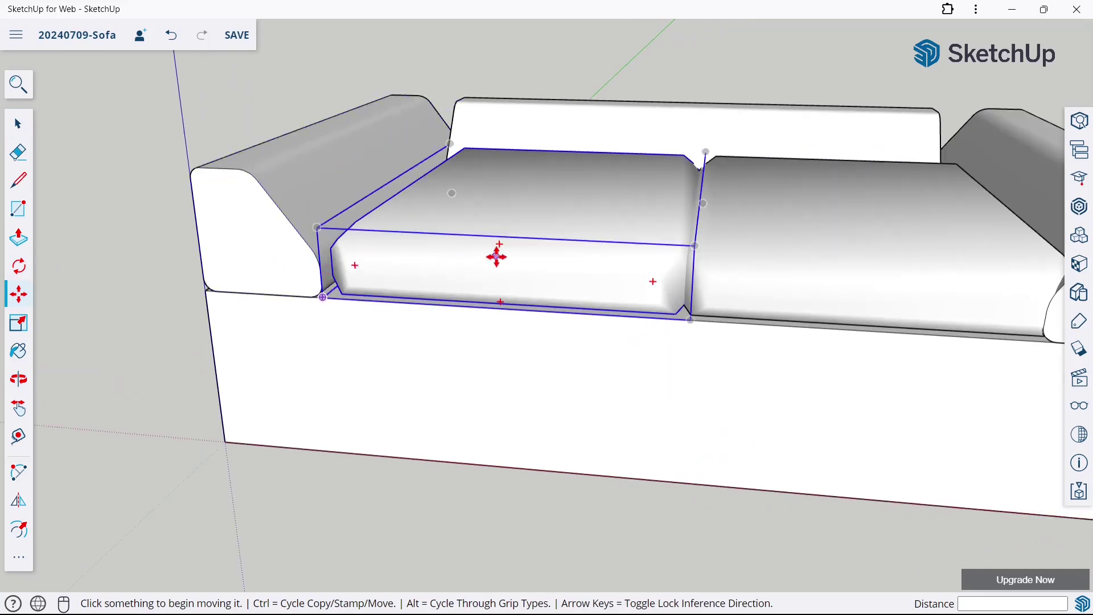
pyautogui.click(496, 254)
pyautogui.scroll(-4, 487, 255)
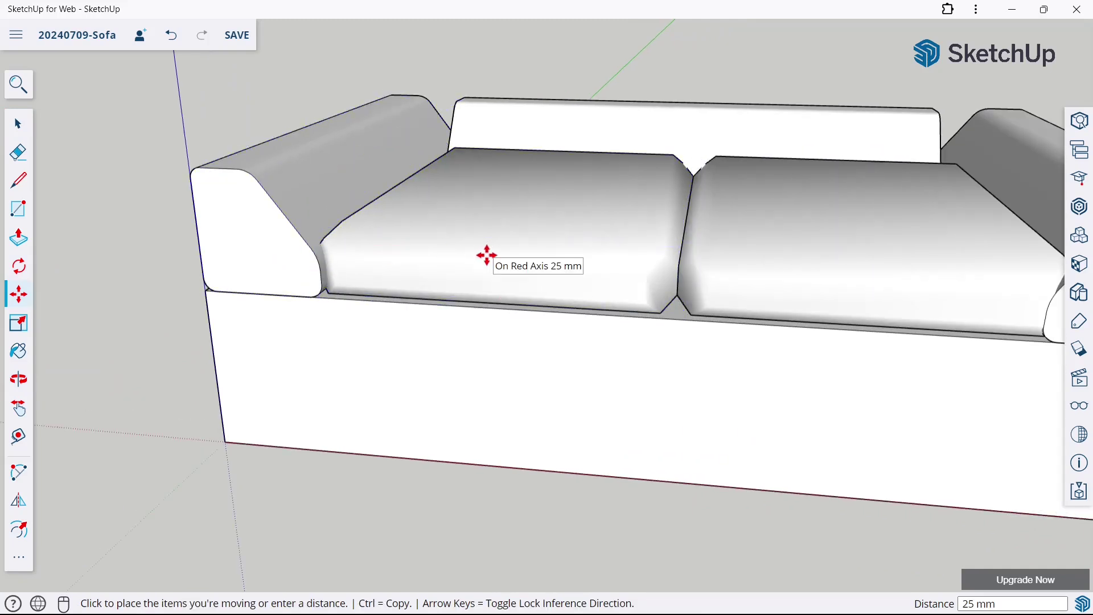
pyautogui.click(486, 254)
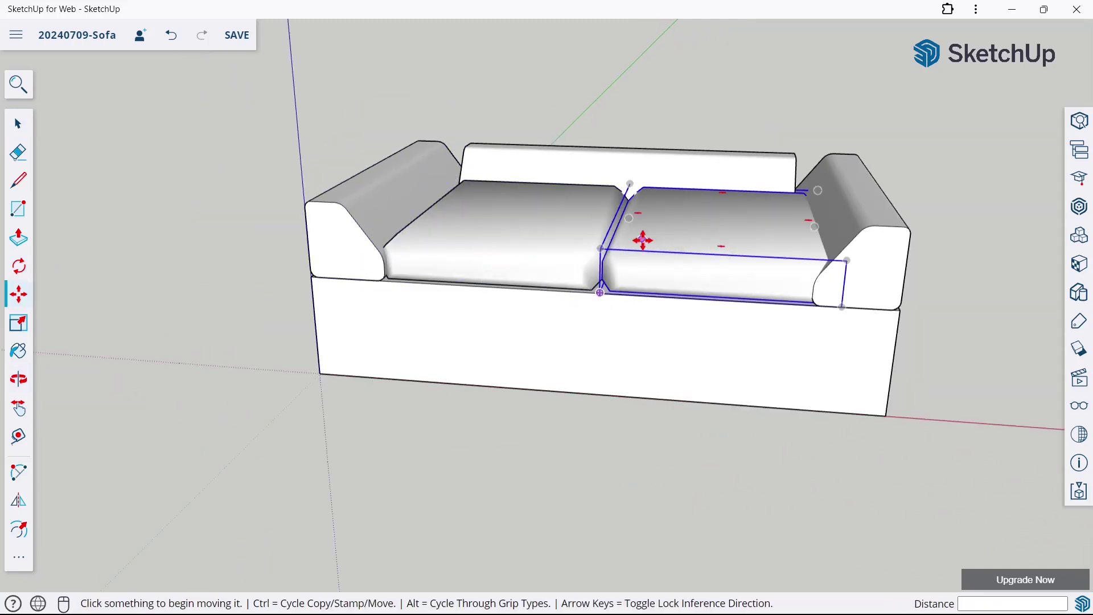
pyautogui.scroll(2, 501, 254)
pyautogui.click(490, 259)
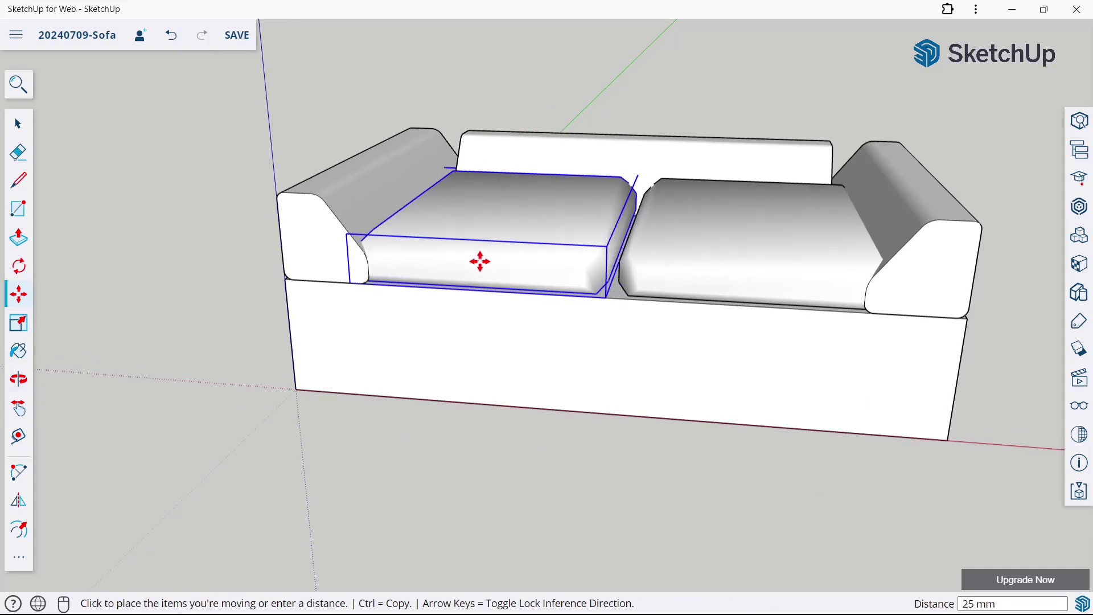
pyautogui.click(480, 261)
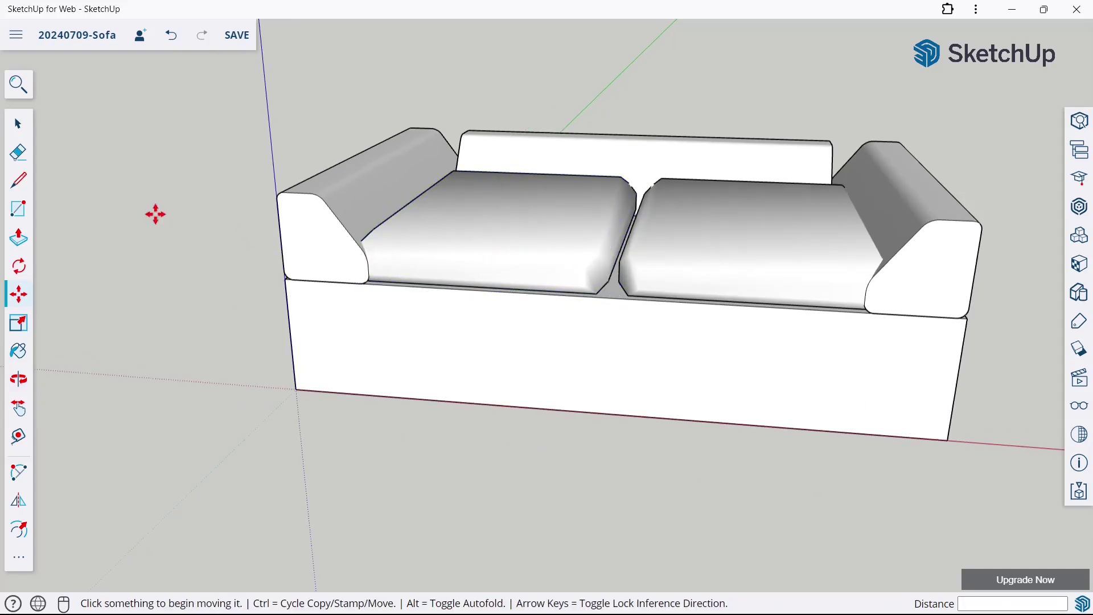
# Select the whole sofa and intersect its faces with the model.
pyautogui.click(6, 132)
pyautogui.scroll(-2, 481, 242)
pyautogui.moveTo(601, 250); pyautogui.dragTo(505, 349, button='middle')
pyautogui.scroll(-2, 505, 349)
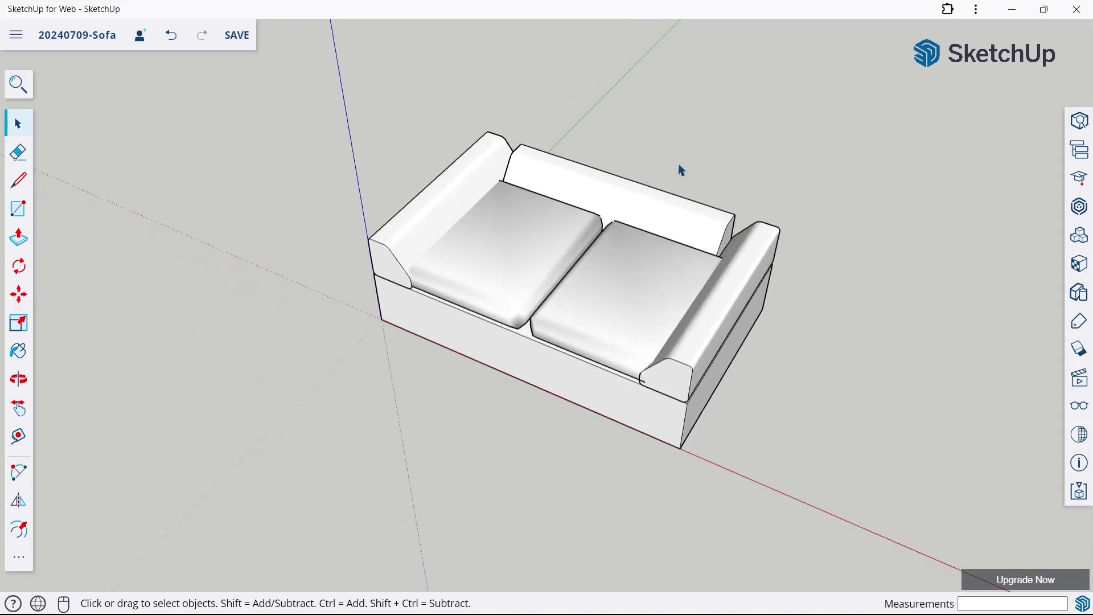
pyautogui.scroll(1, 680, 171)
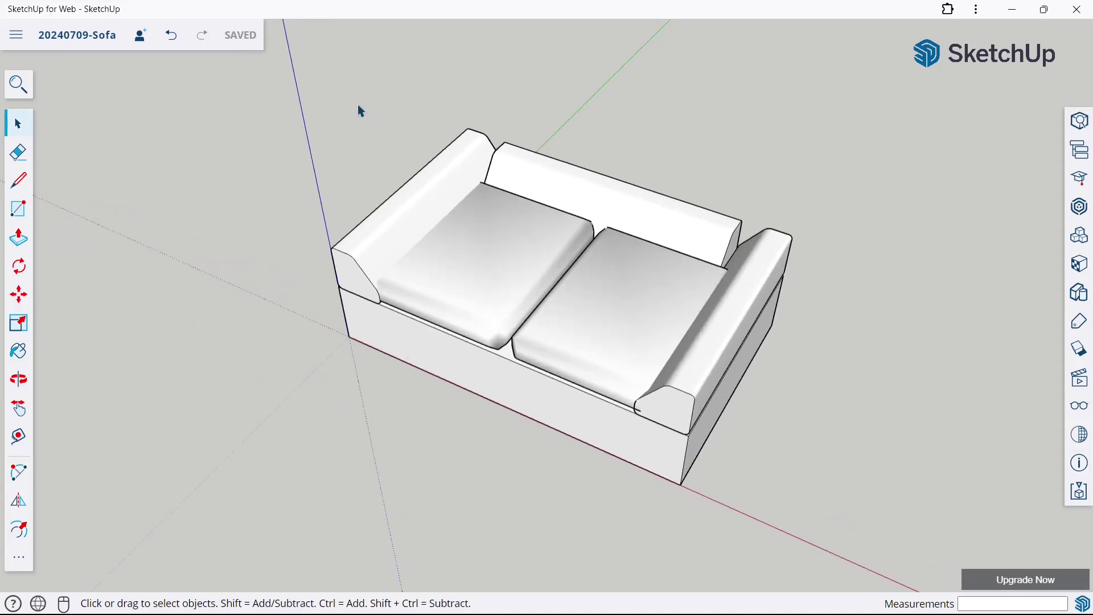
pyautogui.moveTo(288, 99); pyautogui.dragTo(861, 521)
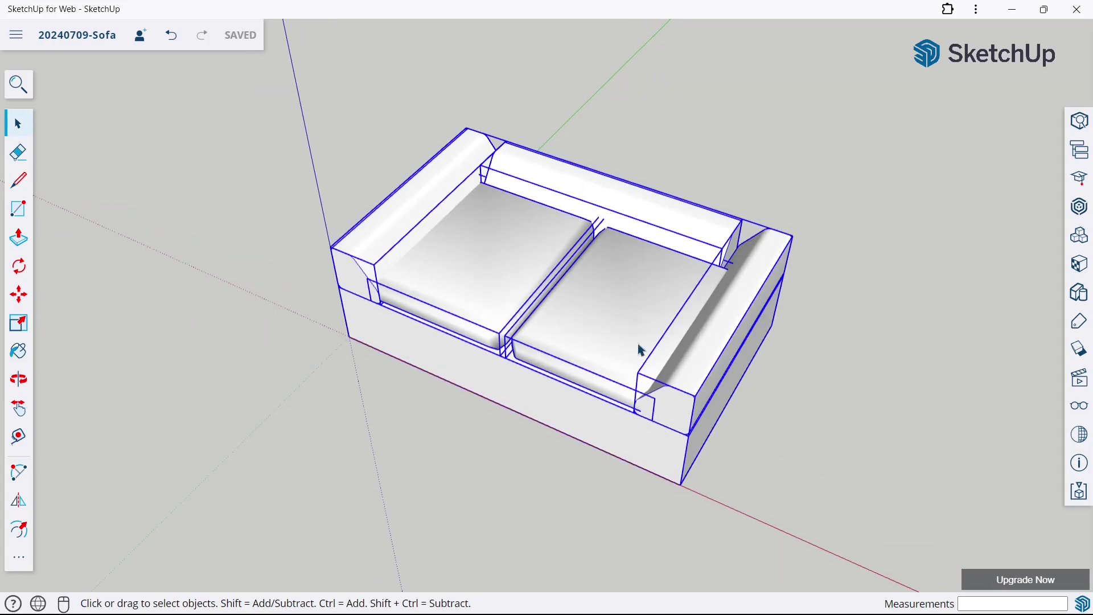
pyautogui.rightClick(640, 346)
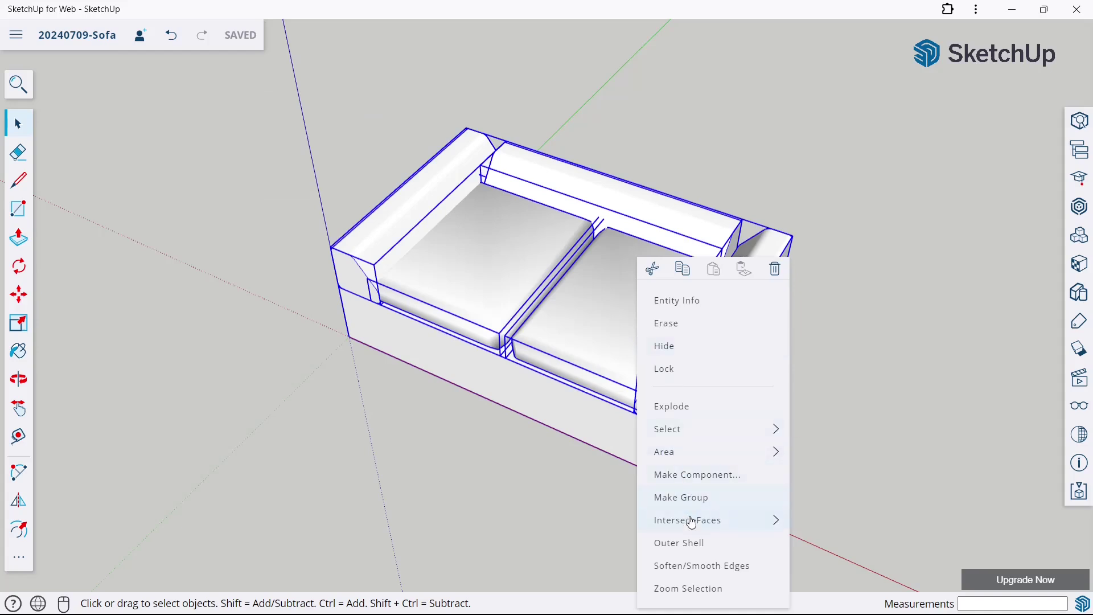
pyautogui.moveTo(692, 528)
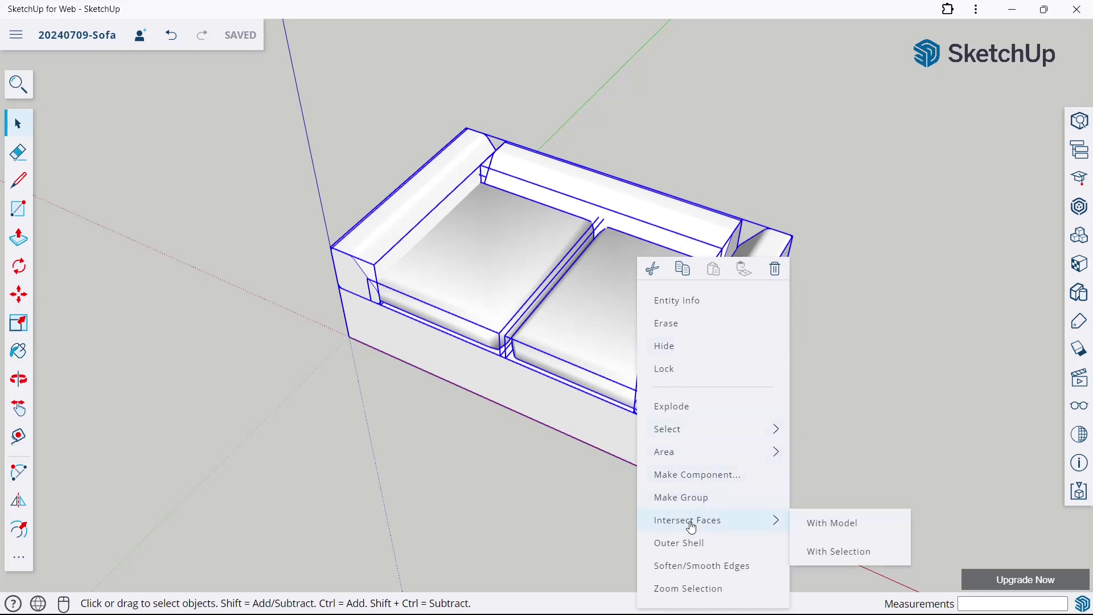
pyautogui.click(828, 530)
# Erase the small rectangular intersection lines on the armrest's front face beside the copied cushion, and save the model.
pyautogui.moveTo(392, 346); pyautogui.dragTo(718, 214, button='middle')
pyautogui.click(14, 164)
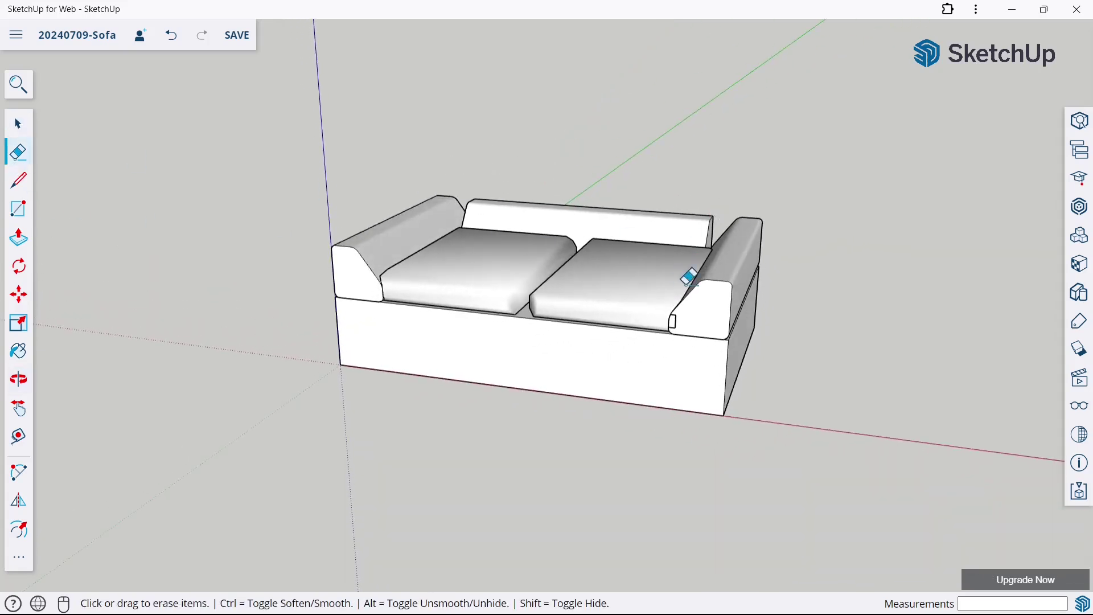
pyautogui.scroll(5, 678, 300)
pyautogui.moveTo(678, 321); pyautogui.dragTo(734, 267, button='middle')
pyautogui.scroll(3, 741, 270)
pyautogui.press('ctrl')
pyautogui.scroll(1, 747, 272)
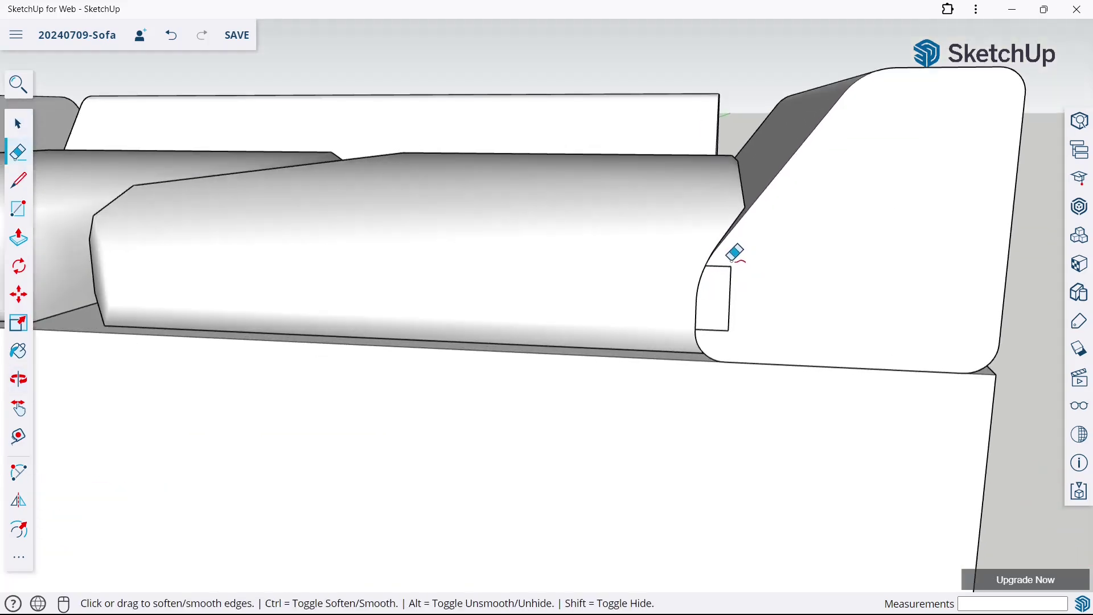
pyautogui.moveTo(729, 261); pyautogui.dragTo(732, 289)
pyautogui.moveTo(725, 330); pyautogui.dragTo(729, 319)
pyautogui.scroll(-3, 734, 291)
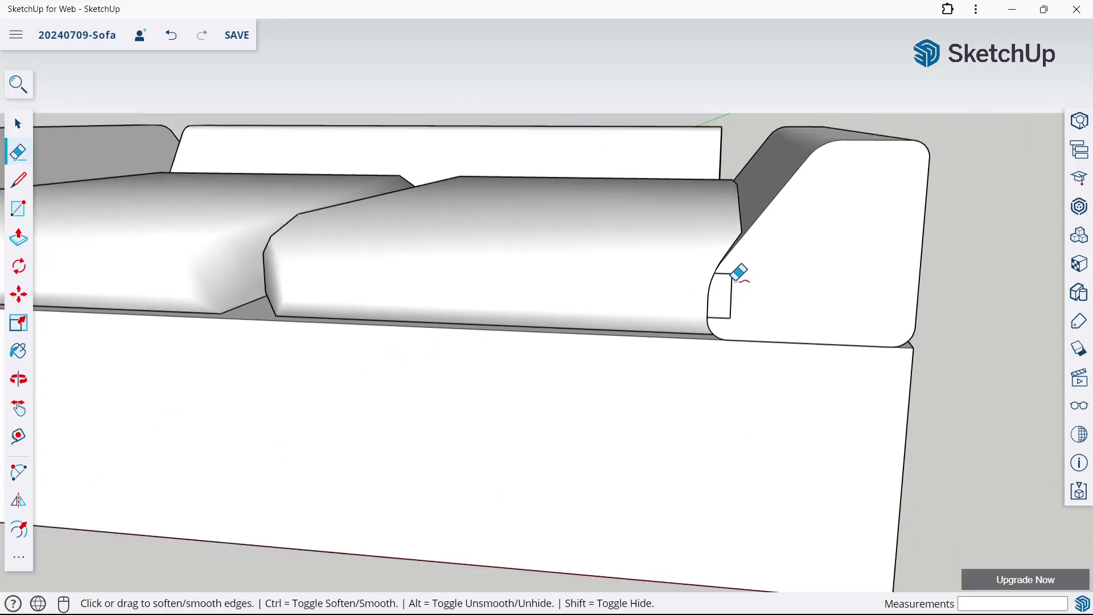
pyautogui.scroll(2, 736, 280)
pyautogui.click(730, 274)
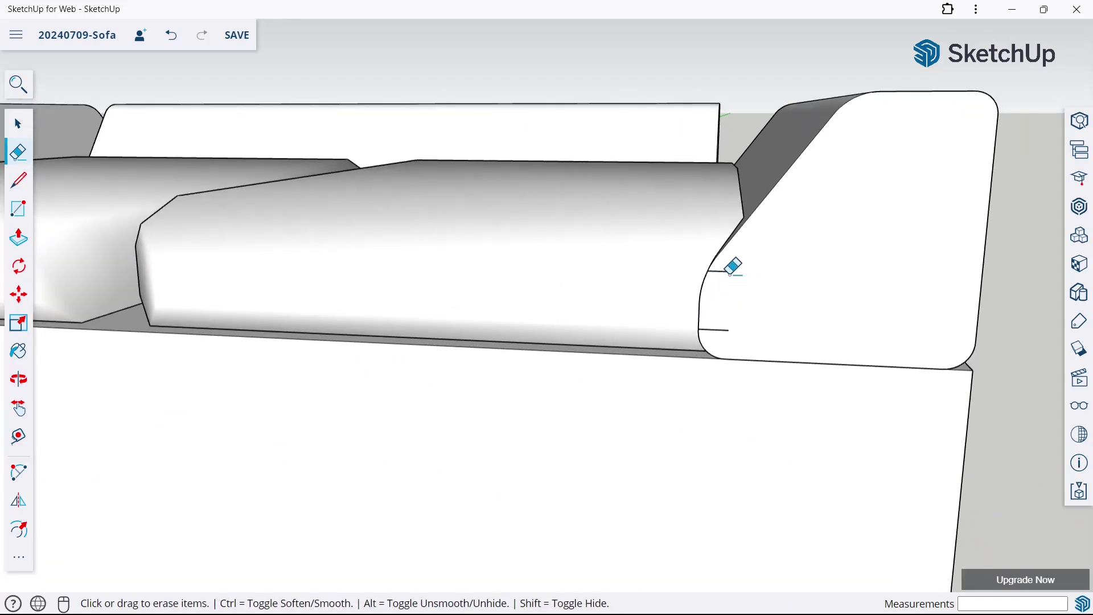
pyautogui.scroll(-5, 720, 321)
pyautogui.moveTo(729, 296)
pyautogui.mouseDown(button='middle')
pyautogui.moveTo(832, 337)
pyautogui.moveTo(825, 298)
pyautogui.moveTo(421, 352)
pyautogui.moveTo(524, 268)
pyautogui.moveTo(332, 308)
pyautogui.moveTo(236, 251)
pyautogui.moveTo(757, 285)
pyautogui.moveTo(690, 305)
pyautogui.moveTo(685, 408)
pyautogui.moveTo(626, 391)
pyautogui.mouseUp(button='middle')
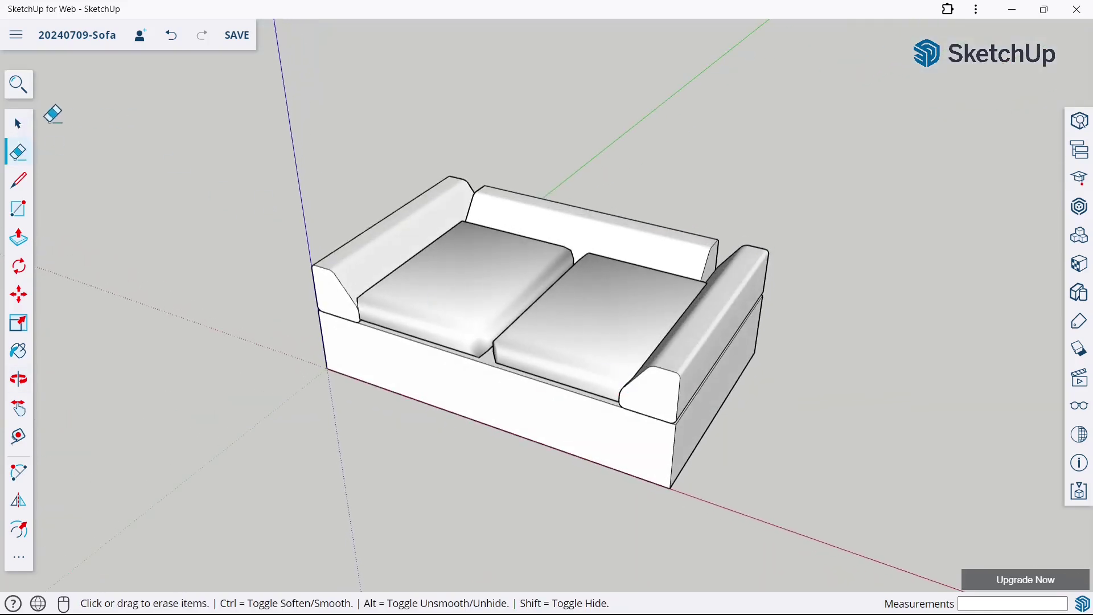
pyautogui.press('space')
pyautogui.hotkey('ctrl', 's')
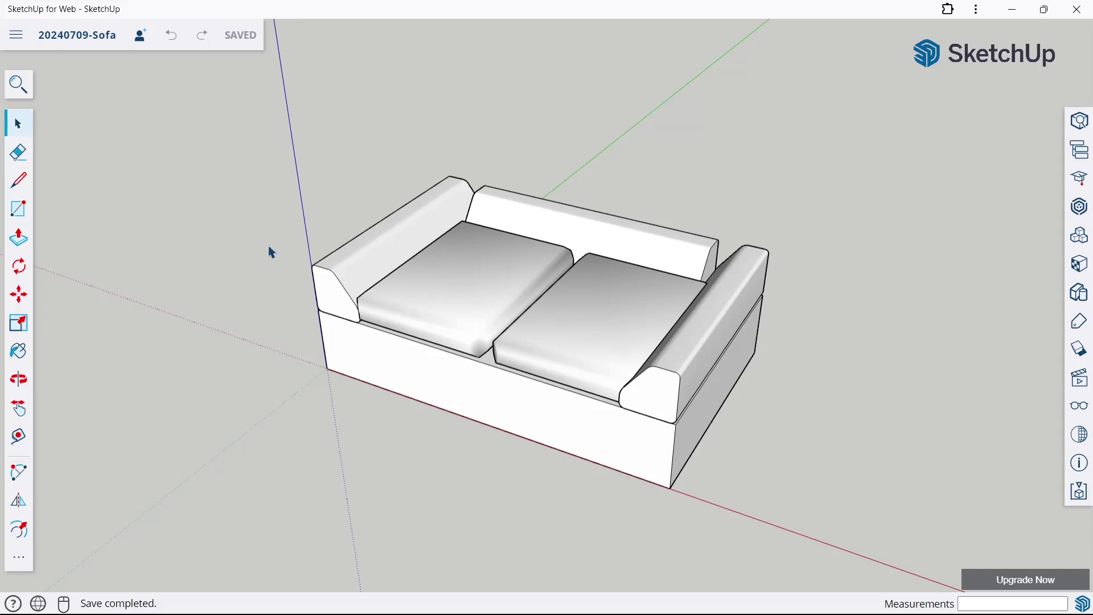
# Draw a 100 by 100 mm square on the ground beside the sofa base's end.
pyautogui.click(24, 213)
pyautogui.scroll(-2, 269, 166)
pyautogui.scroll(5, 678, 337)
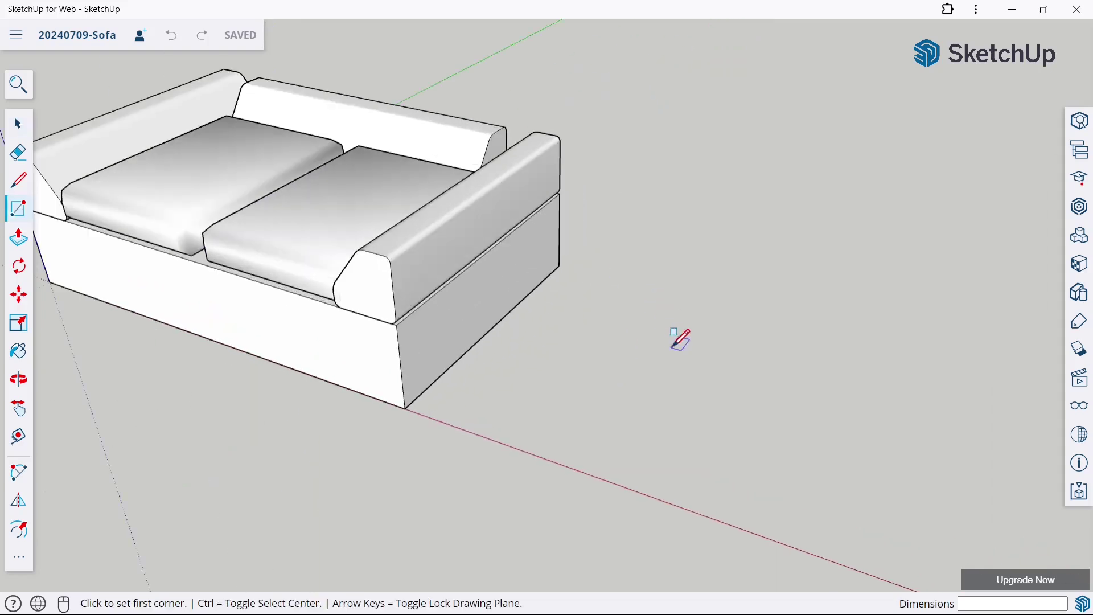
pyautogui.click(542, 408)
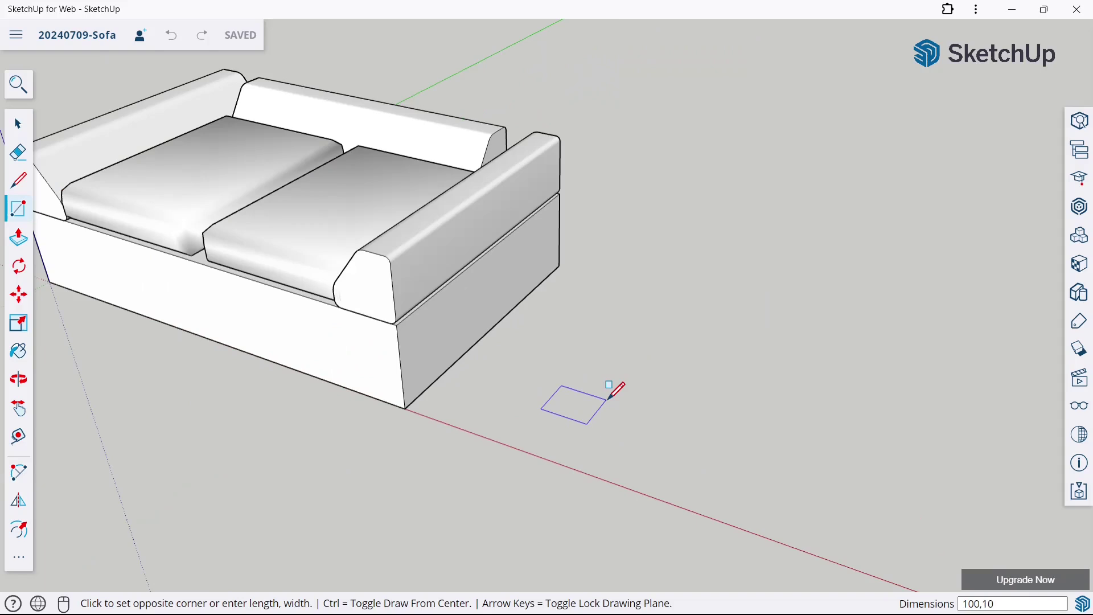
pyautogui.write('100,100')
pyautogui.press('Return')
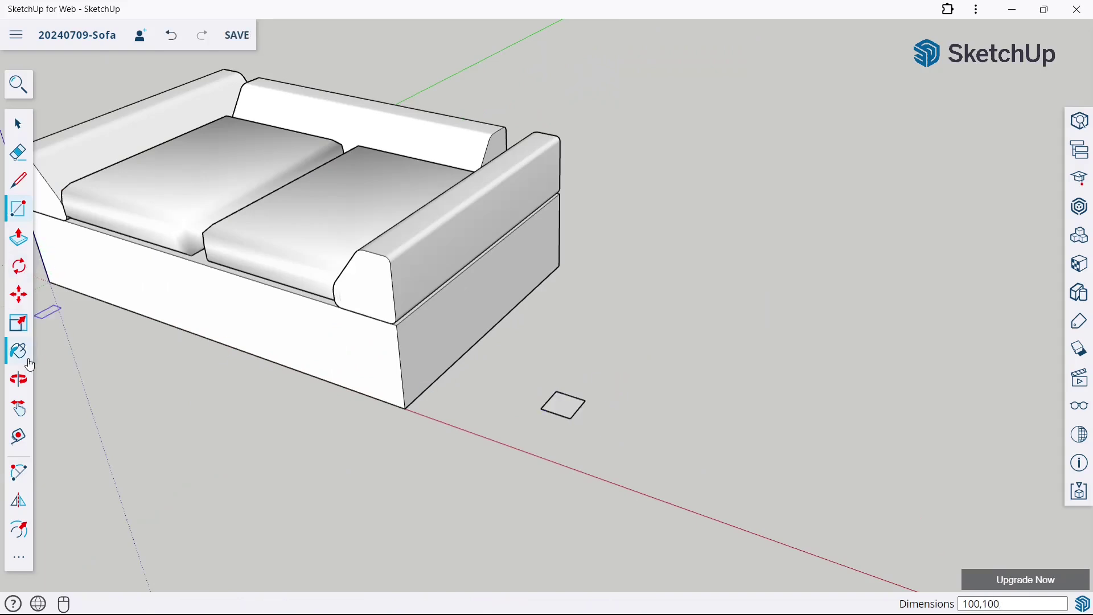
# Offset the square's outline 25 mm inward.
pyautogui.click(20, 525)
pyautogui.scroll(5, 564, 393)
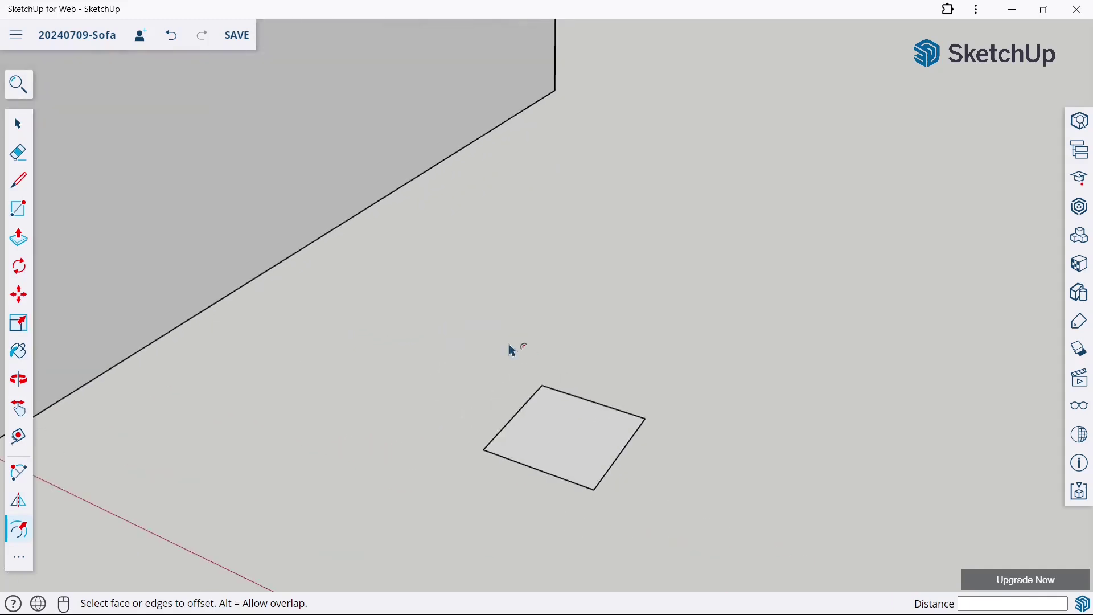
pyautogui.click(565, 478)
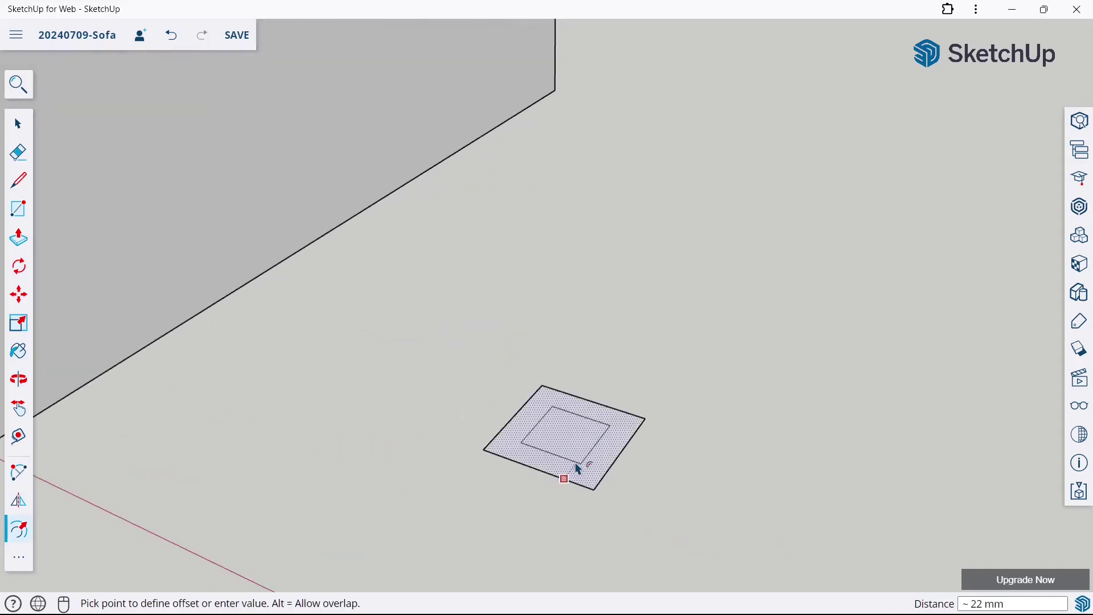
pyautogui.write('25')
pyautogui.press('Return')
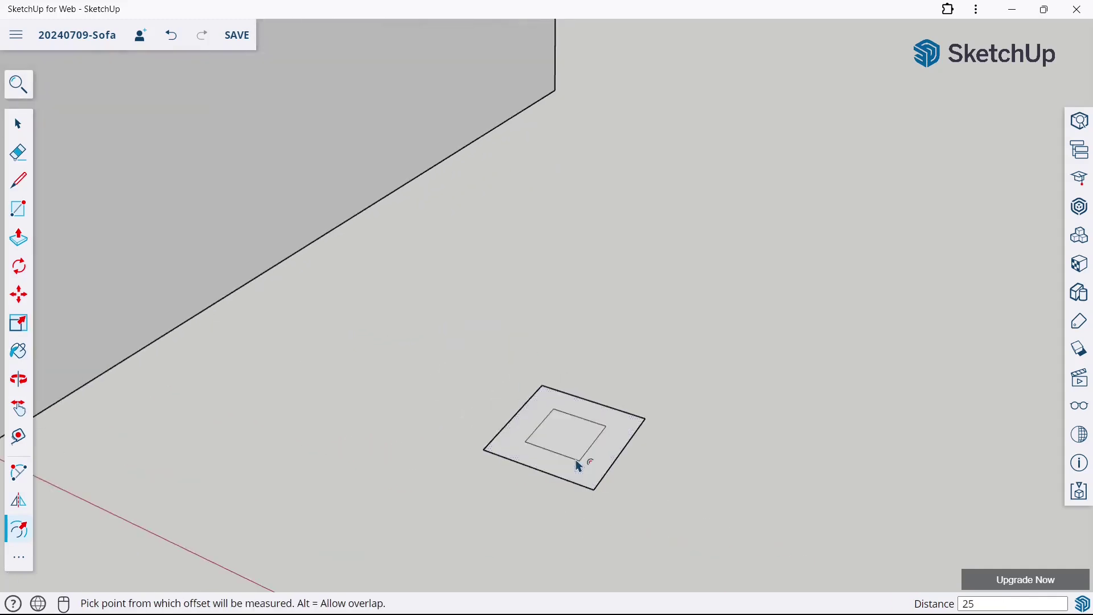
# Move the inner square face 45 mm straight down to shape a tapered foot.
pyautogui.click(16, 293)
pyautogui.moveTo(466, 324); pyautogui.dragTo(618, 278, button='middle')
pyautogui.scroll(-3, 613, 308)
pyautogui.scroll(2, 579, 95)
pyautogui.scroll(1, 593, 225)
pyautogui.click(591, 223)
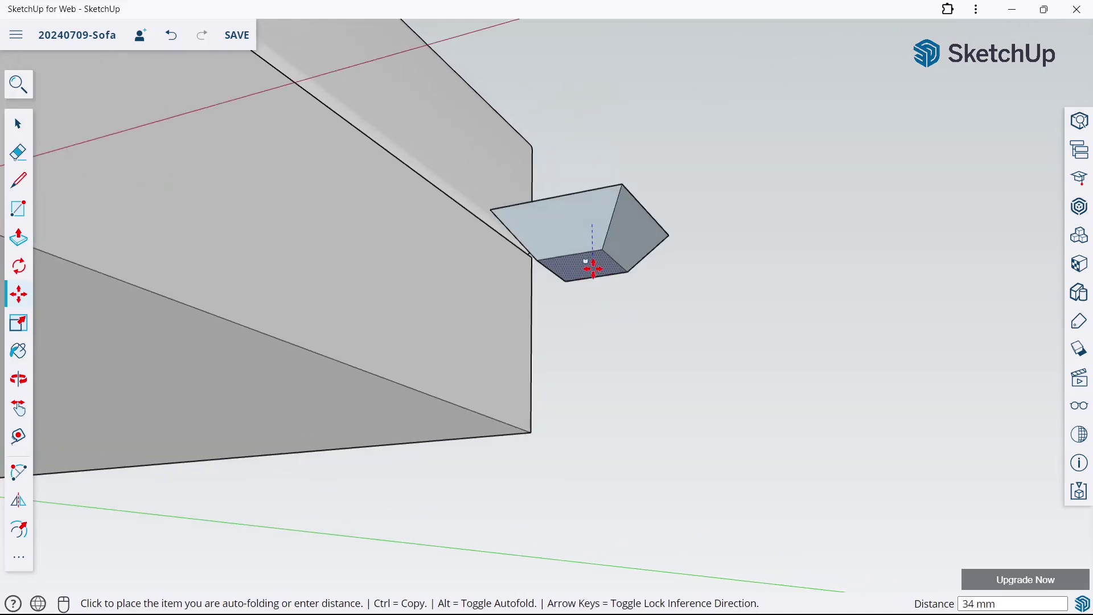
pyautogui.write('45')
pyautogui.press('Return')
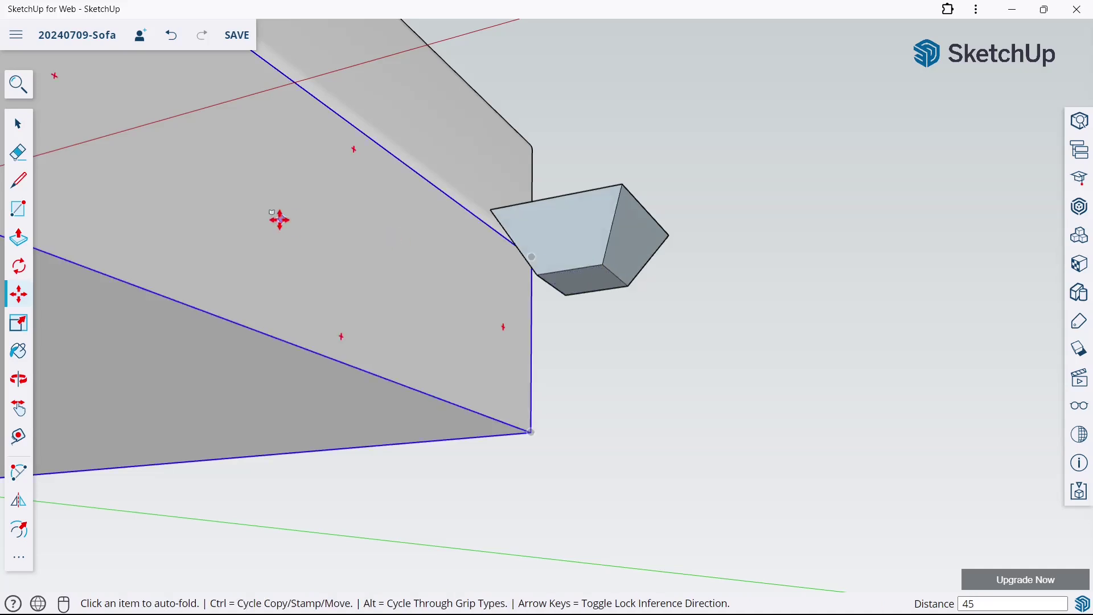
# Close the tapered foot's open top by tracing one of its upper edges with the Line tool.
pyautogui.click(21, 125)
pyautogui.scroll(-3, 718, 259)
pyautogui.moveTo(755, 232); pyautogui.dragTo(713, 398, button='middle')
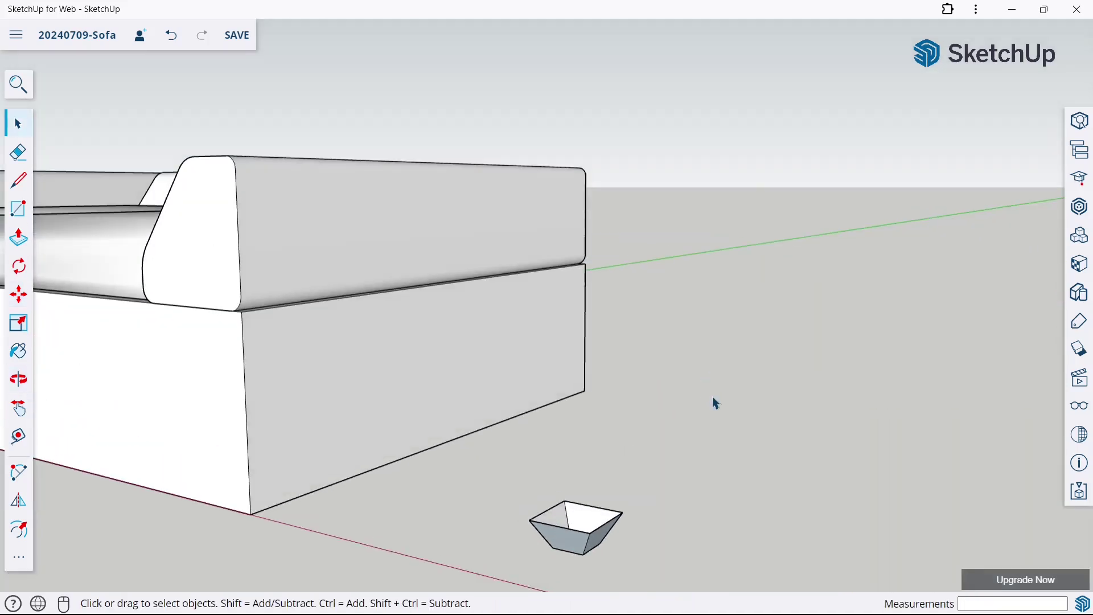
pyautogui.scroll(-3, 747, 135)
pyautogui.scroll(4, 668, 342)
pyautogui.moveTo(667, 337); pyautogui.dragTo(666, 422, button='middle')
pyautogui.scroll(-5, 603, 220)
pyautogui.scroll(2, 568, 402)
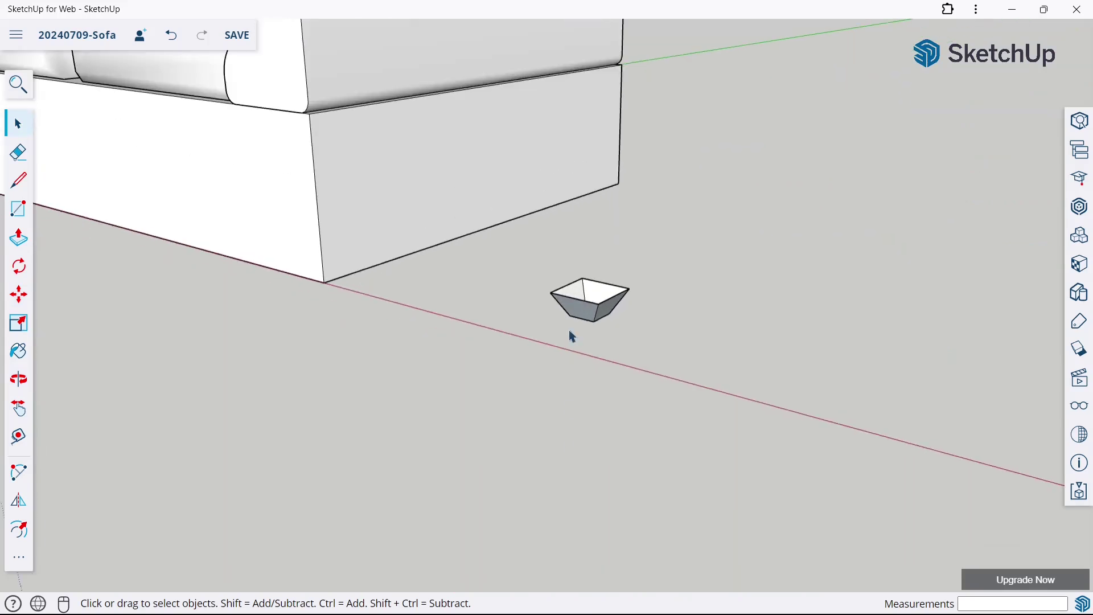
pyautogui.scroll(4, 604, 239)
pyautogui.click(19, 180)
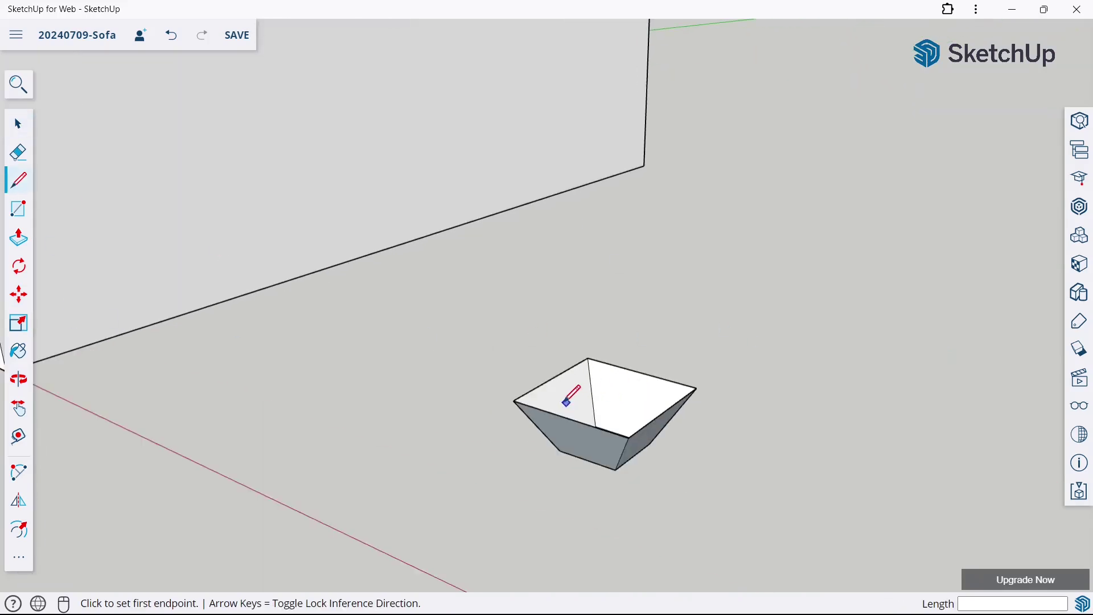
pyautogui.click(515, 399)
pyautogui.click(589, 360)
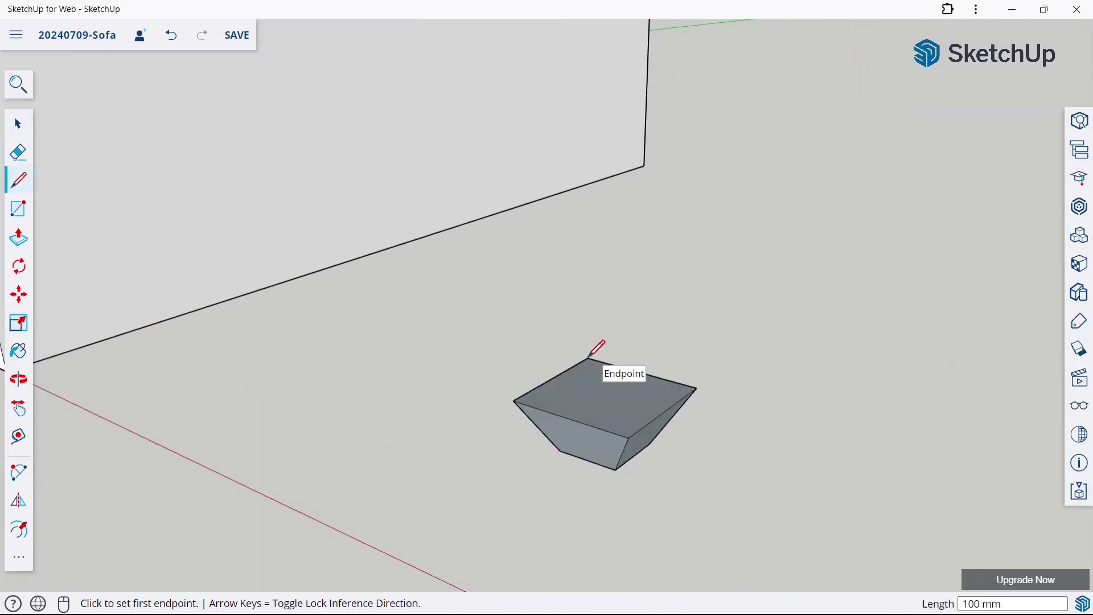
# Select all of the tapered foot's connected geometry and make it a group.
pyautogui.click(22, 132)
pyautogui.tripleClick(621, 421)
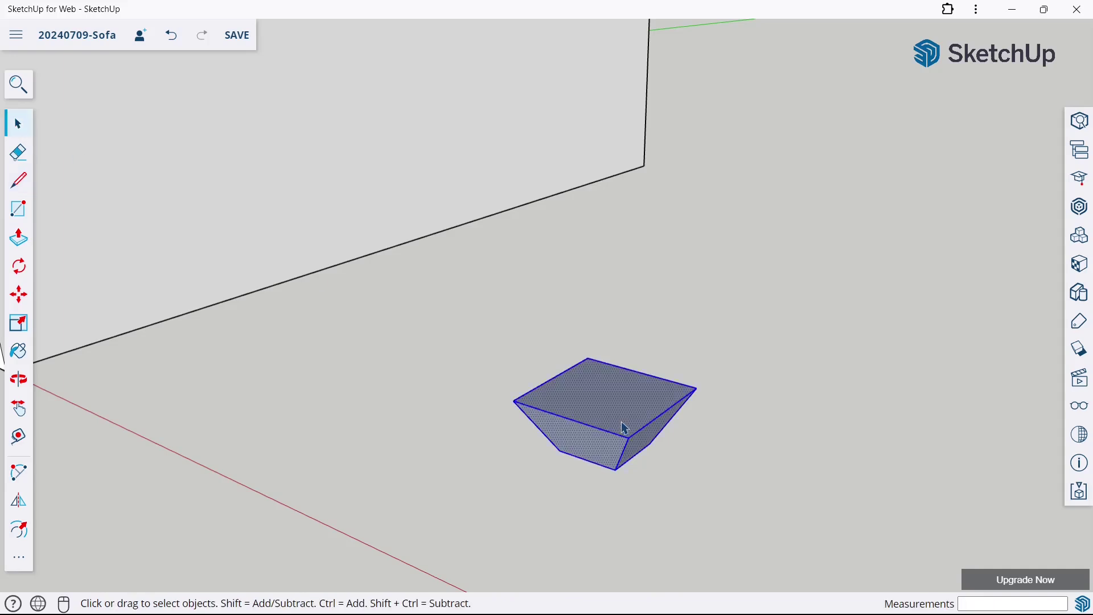
pyautogui.rightClick(621, 422)
pyautogui.click(639, 451)
pyautogui.click(661, 342)
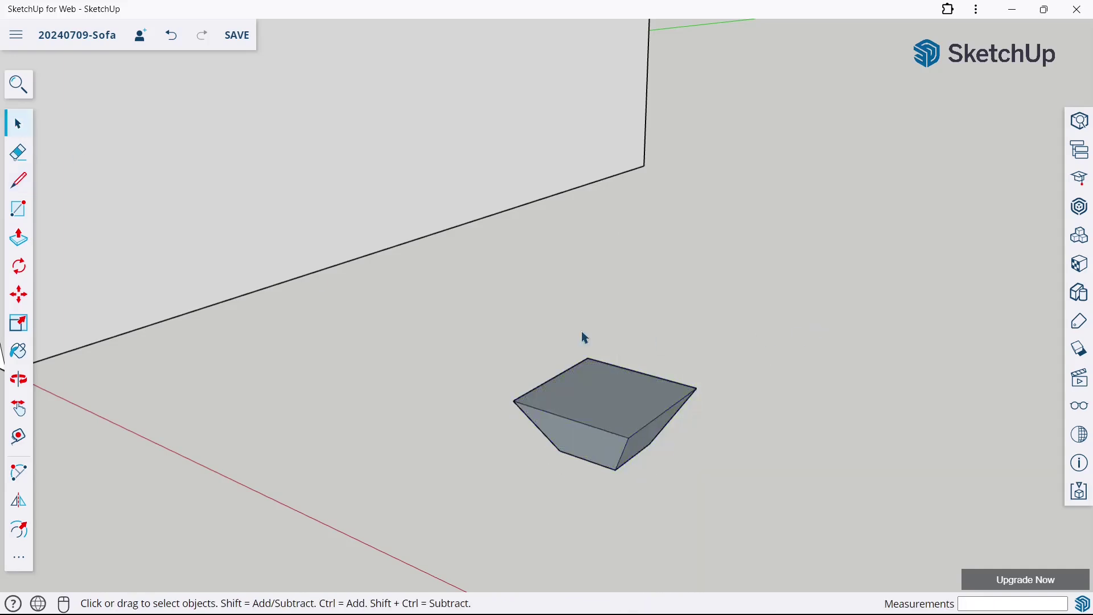
# Move the foot by its upper corner onto the underside of the sofa base, near the corner at the origin.
pyautogui.click(19, 296)
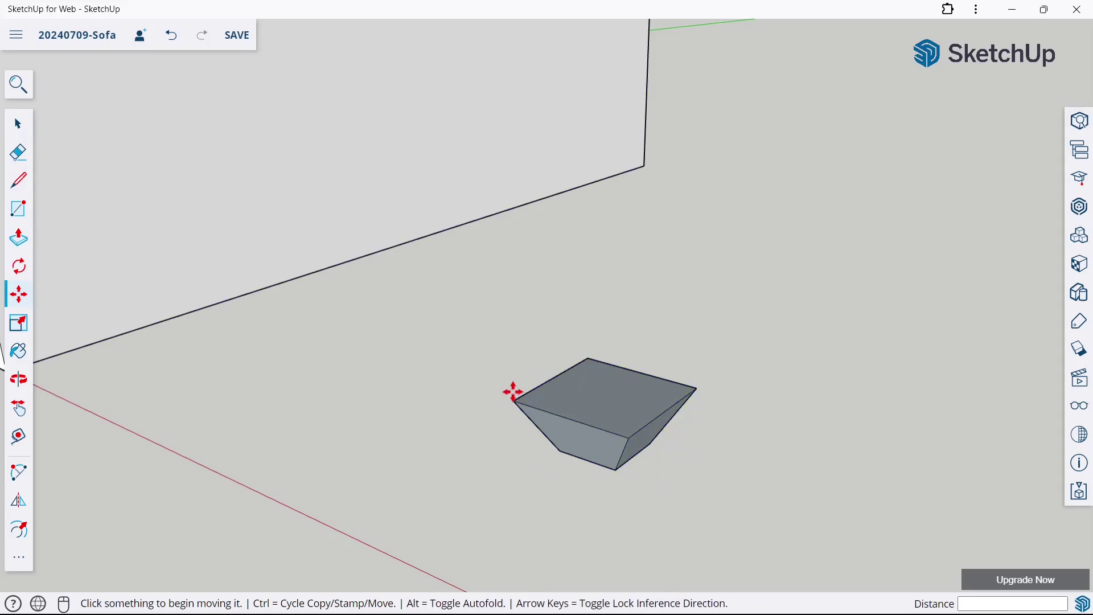
pyautogui.click(514, 399)
pyautogui.scroll(-5, 720, 310)
pyautogui.moveTo(402, 336); pyautogui.dragTo(353, 101, button='middle')
pyautogui.click(219, 138)
pyautogui.scroll(2, 353, 102)
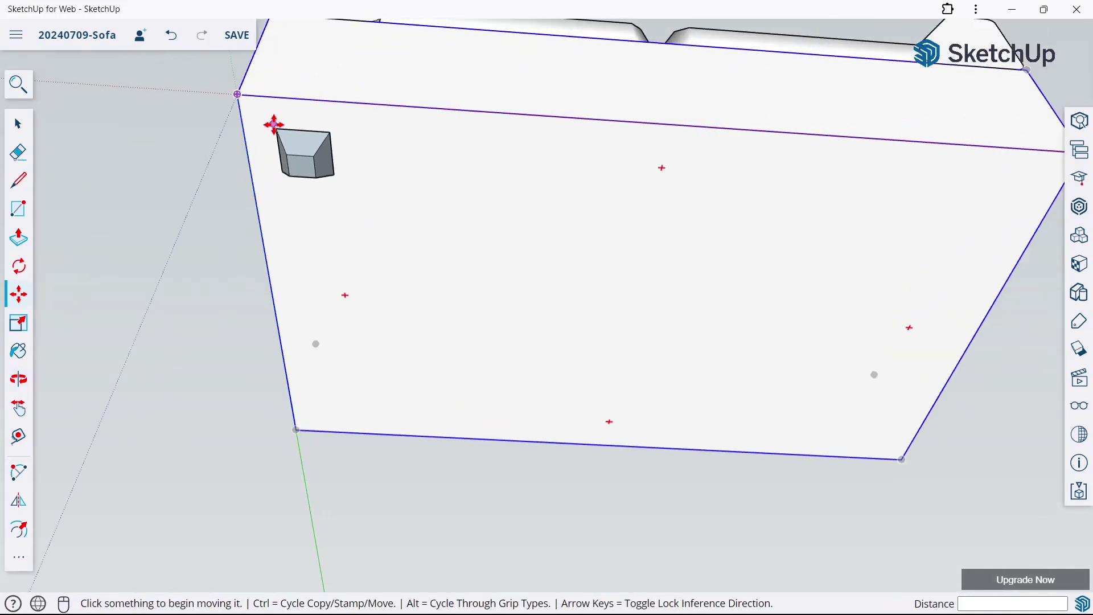
# Copy the foot about 1354 mm along the red axis to the other end of the base's underside.
pyautogui.click(276, 130)
pyautogui.press('ctrl')
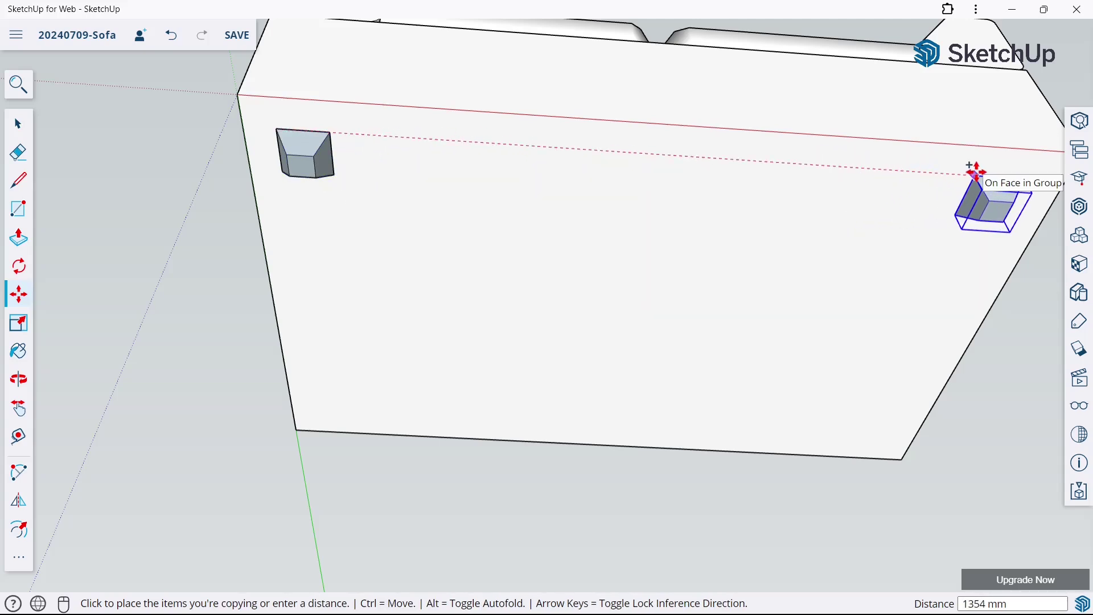
pyautogui.click(972, 169)
# Copy the foot to the two remaining corners of the base's underside, along the opposite long edge.
pyautogui.moveTo(839, 217); pyautogui.dragTo(419, 172, button='middle')
pyautogui.click(293, 119)
pyautogui.press('ctrl')
pyautogui.click(310, 380)
pyautogui.click(310, 380)
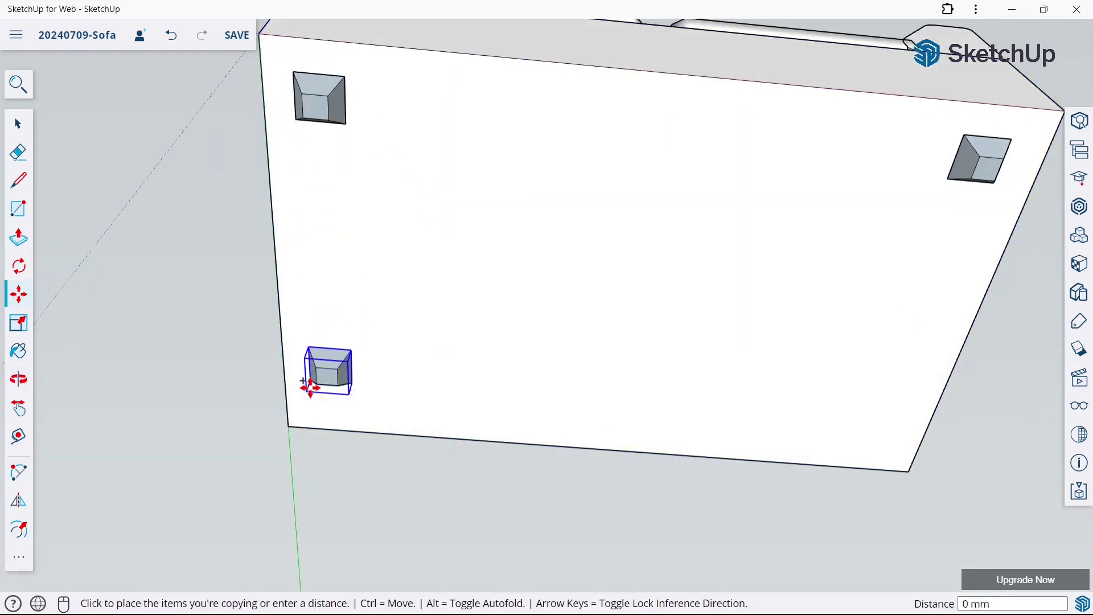
pyautogui.click(852, 434)
pyautogui.scroll(-3, 627, 336)
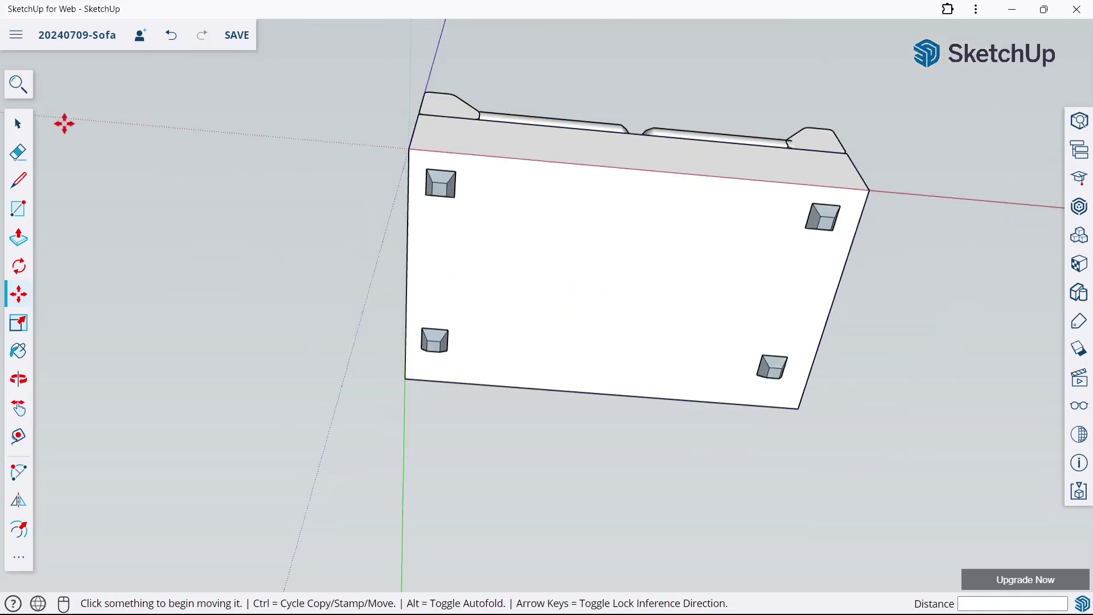
# Return to a view of the sofa from above and save the model.
pyautogui.click(32, 137)
pyautogui.moveTo(693, 237); pyautogui.dragTo(638, 430, button='middle')
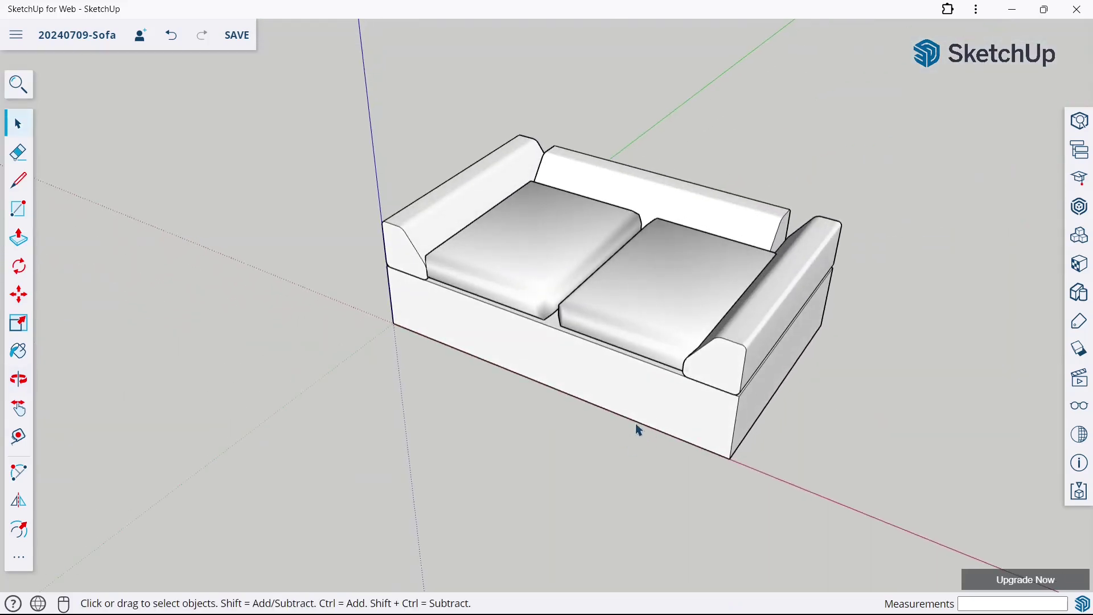
pyautogui.hotkey('ctrl', 's')
# Select the whole sofa and paint it with the Carpet Loop Pattern material.
pyautogui.moveTo(171, 94); pyautogui.dragTo(900, 460)
pyautogui.click(428, 137)
pyautogui.moveTo(503, 249); pyautogui.dragTo(891, 484)
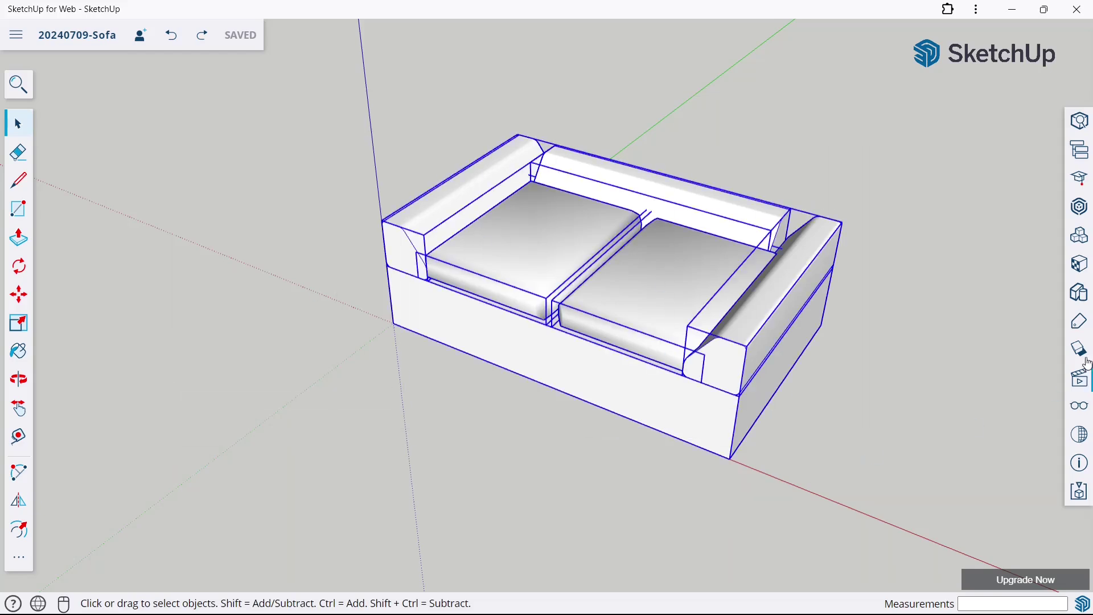
pyautogui.click(1088, 268)
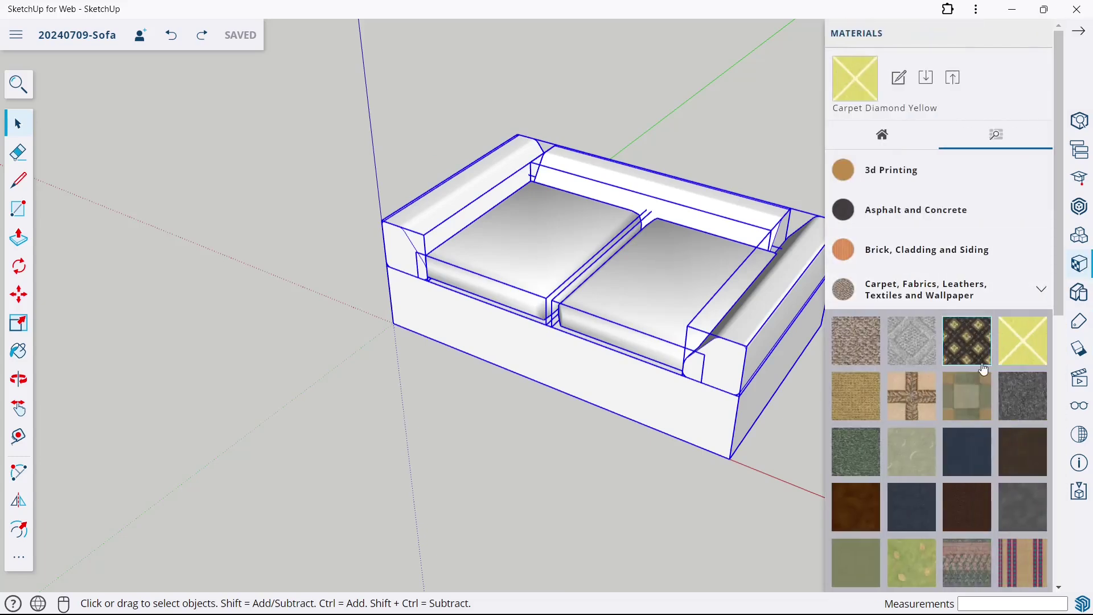
pyautogui.click(864, 409)
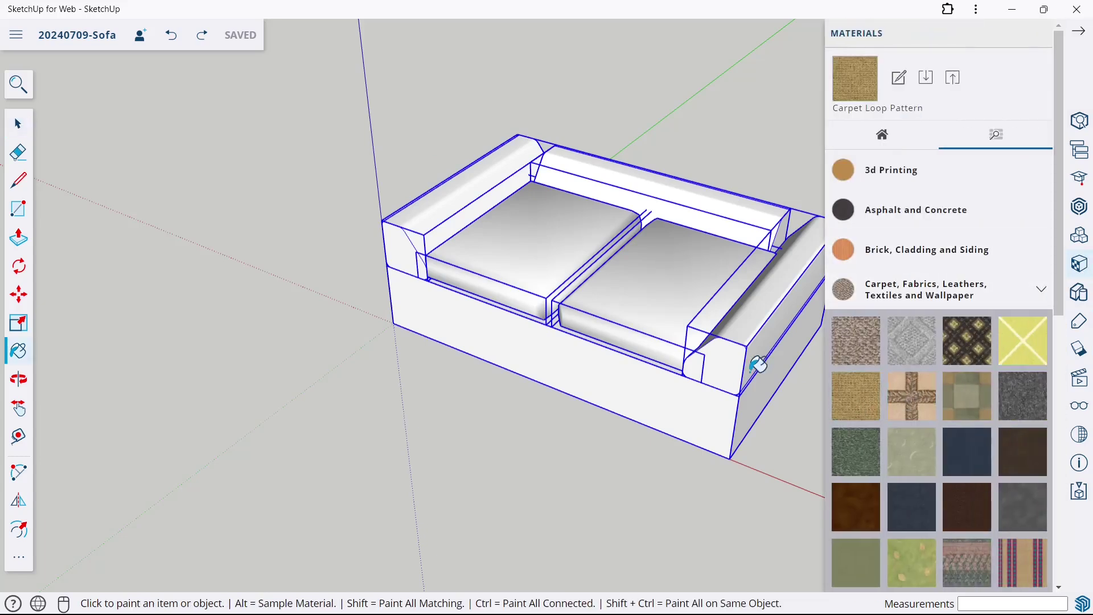
pyautogui.click(695, 340)
pyautogui.click(17, 123)
pyautogui.click(165, 141)
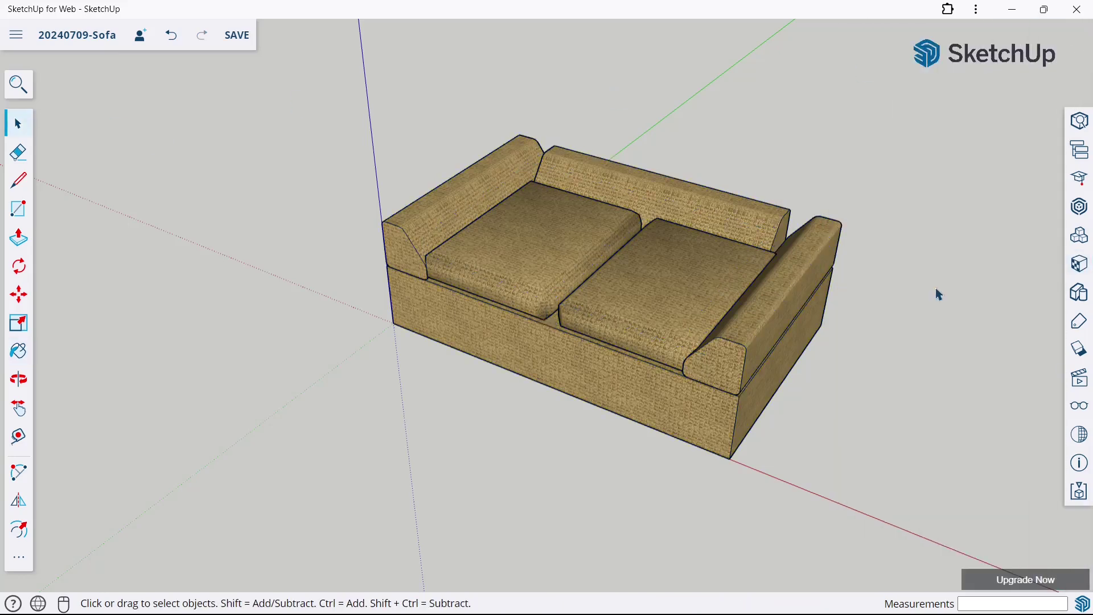
# Paint the four feet under the sofa base with a dark grey plain colour.
pyautogui.moveTo(735, 362); pyautogui.dragTo(941, 218, button='middle')
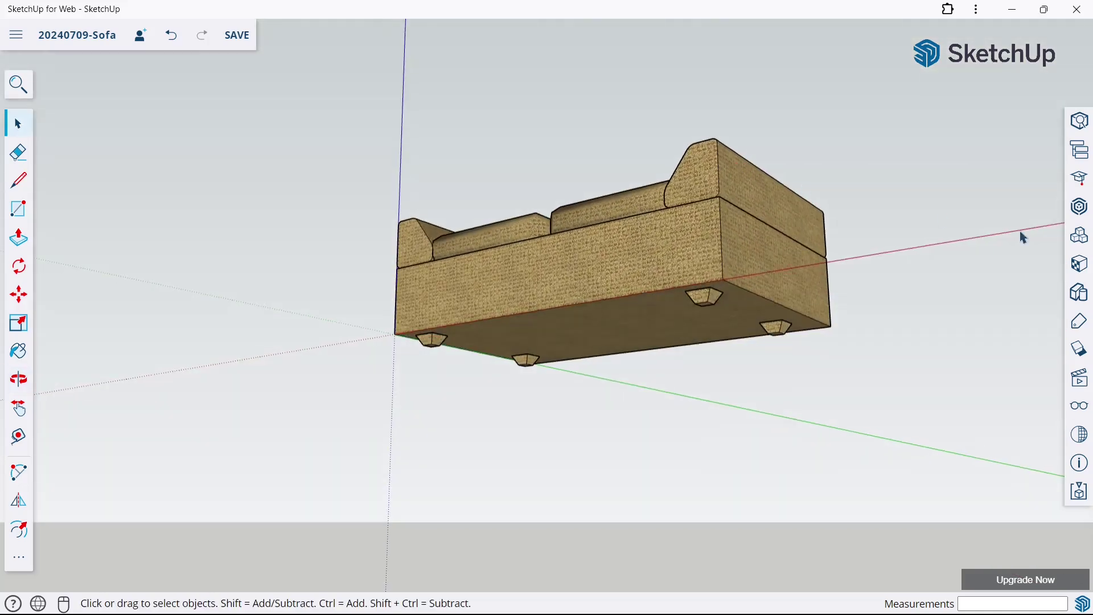
pyautogui.click(1089, 261)
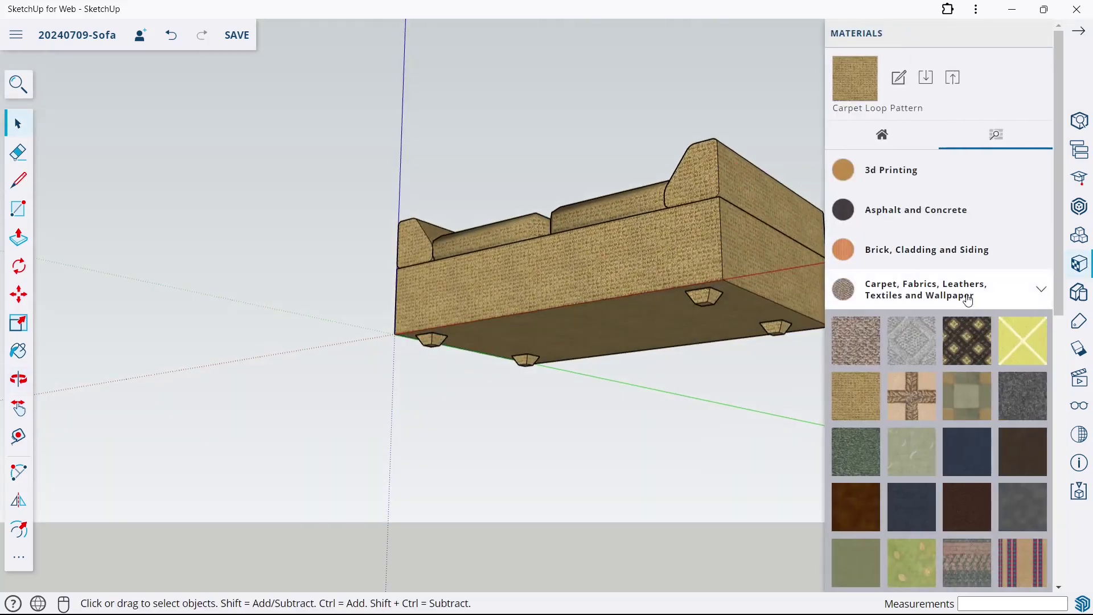
pyautogui.scroll(-3, 922, 262)
pyautogui.click(947, 193)
pyautogui.scroll(-8, 943, 322)
pyautogui.scroll(-15, 941, 322)
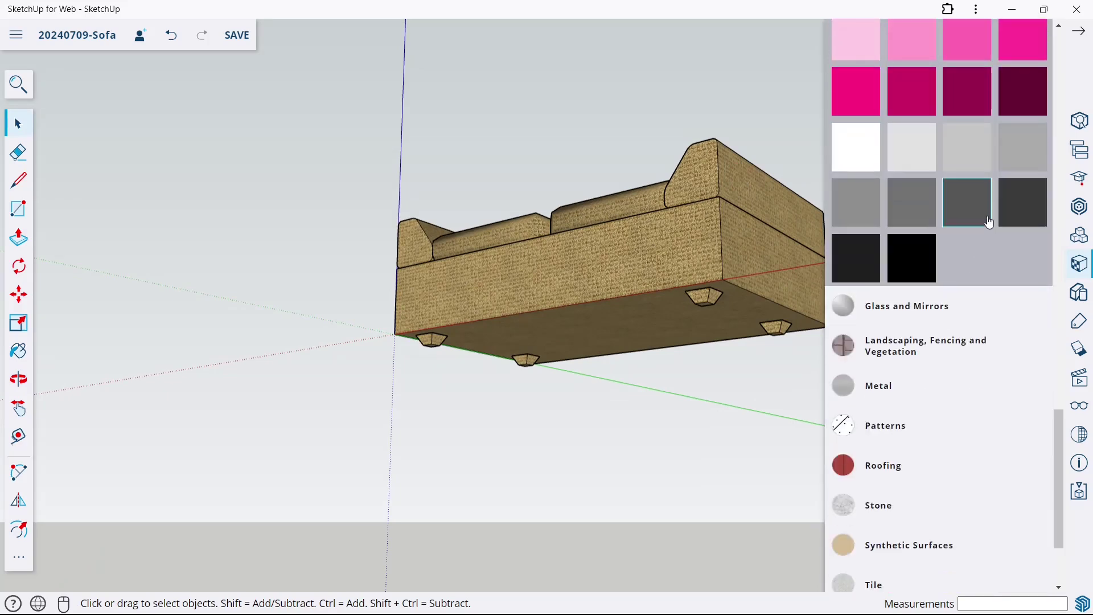
pyautogui.click(989, 221)
pyautogui.scroll(3, 776, 288)
pyautogui.click(707, 292)
pyautogui.scroll(4, 512, 268)
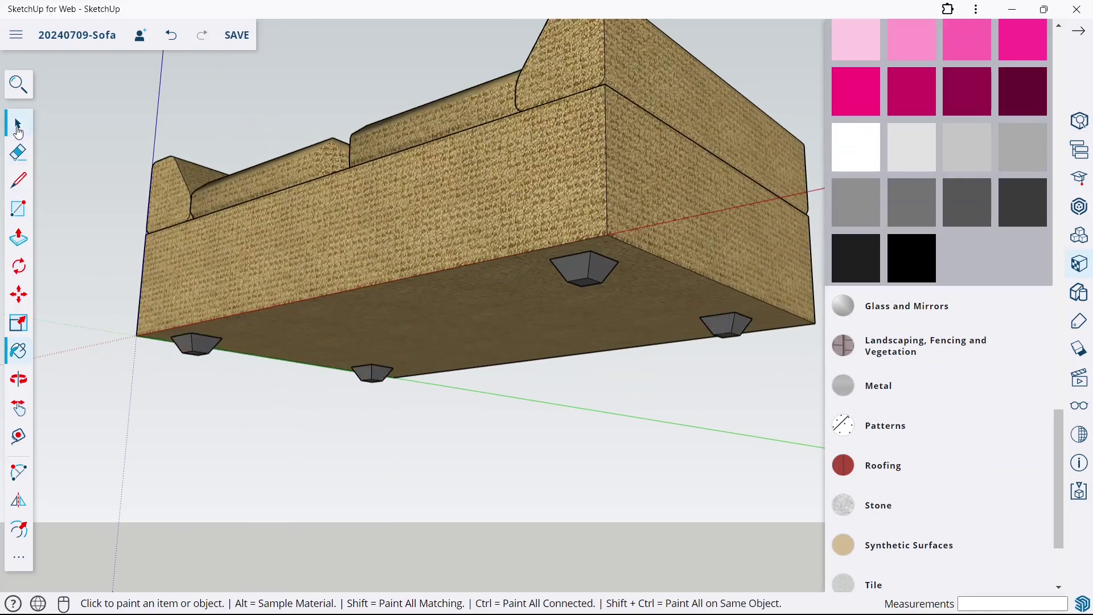
# Turn off the display of section cuts, axes and guides, and show the finished sofa from above.
pyautogui.click(1079, 405)
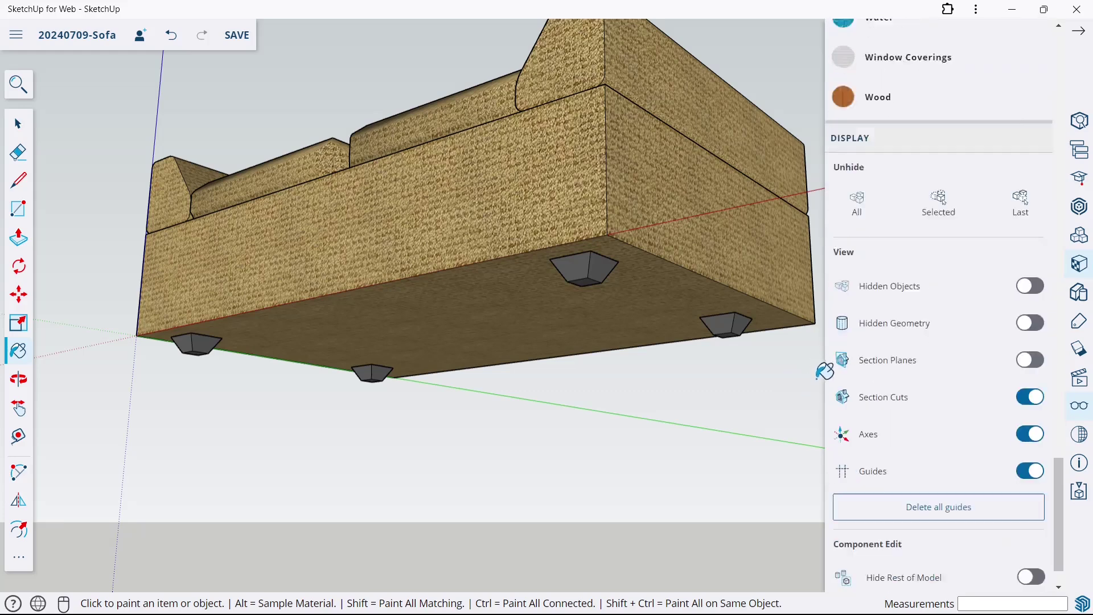
pyautogui.click(1030, 343)
pyautogui.click(1031, 380)
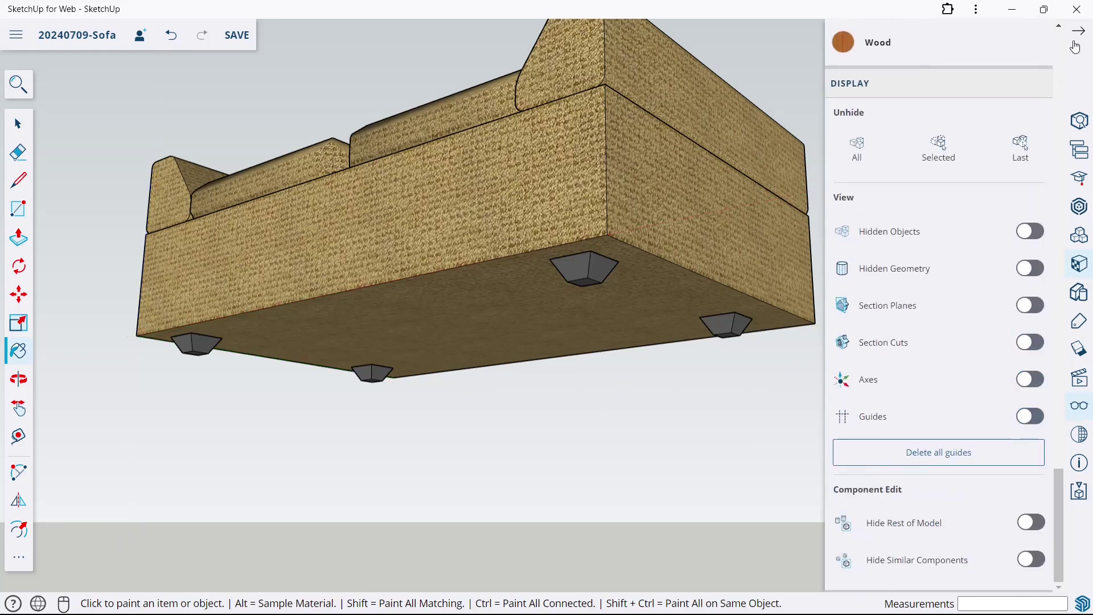
pyautogui.click(1075, 41)
pyautogui.scroll(-3, 726, 325)
pyautogui.click(7, 127)
pyautogui.moveTo(511, 186); pyautogui.dragTo(554, 410, button='middle')
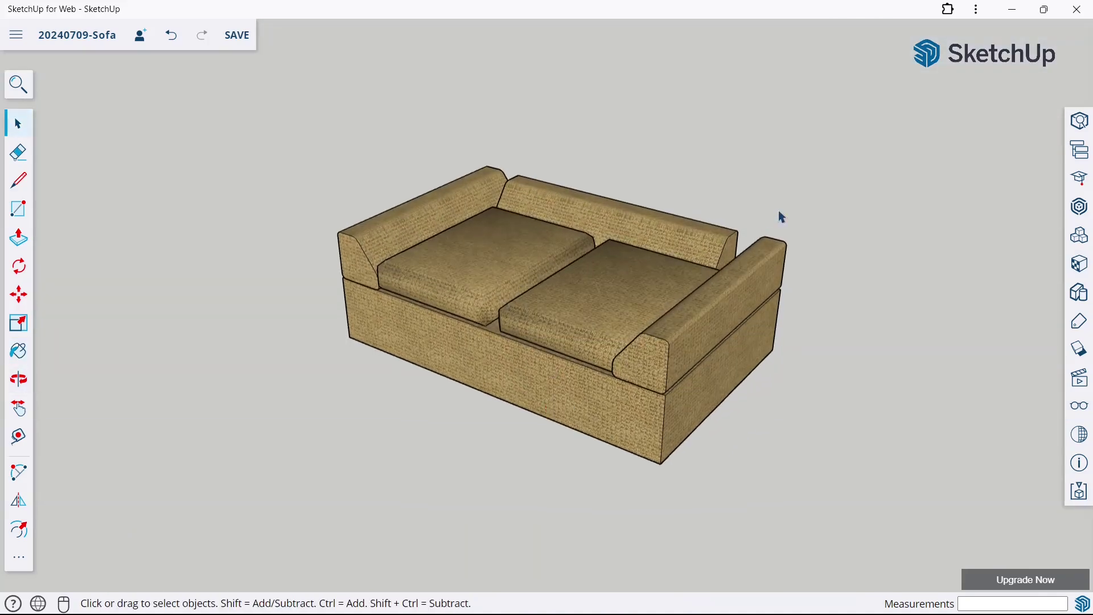